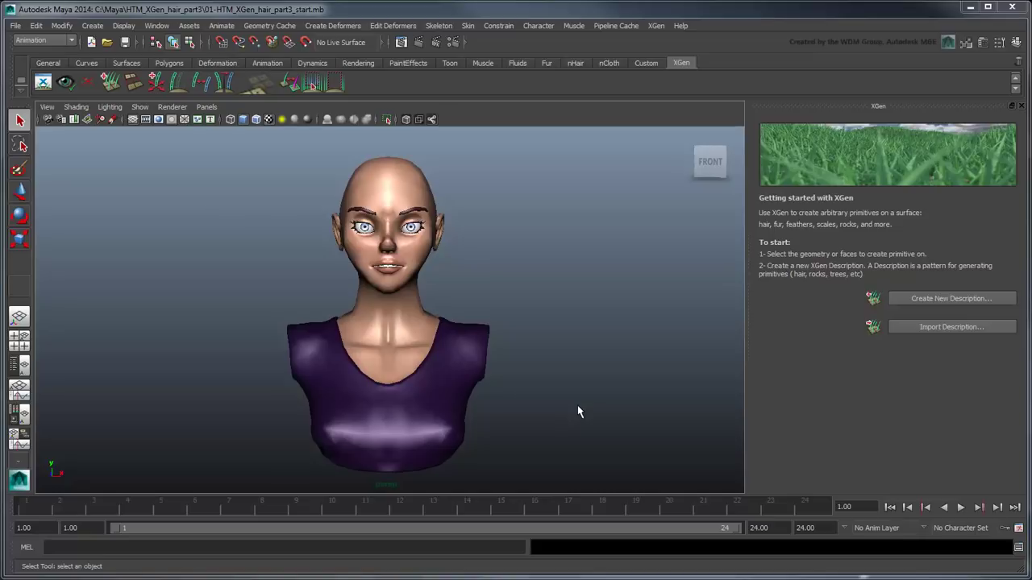
# Step: Create a guide-controlled, randomly generated spline description on the scalp, named XGen_female_long_hair, in a new collection named XGen_female_long_hair_collection
pyautogui.click(415, 179)
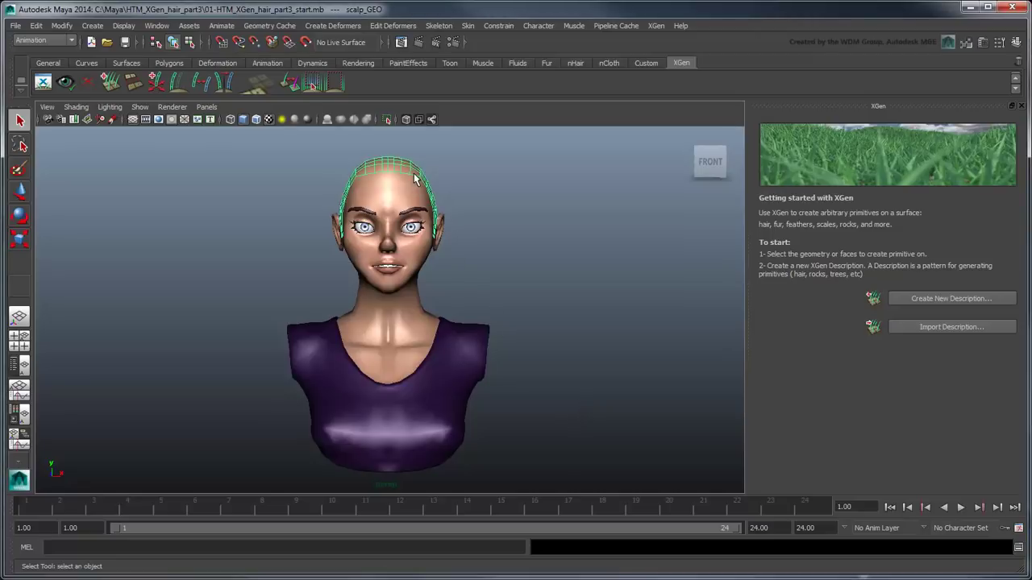
pyautogui.click(906, 300)
pyautogui.doubleClick(457, 150)
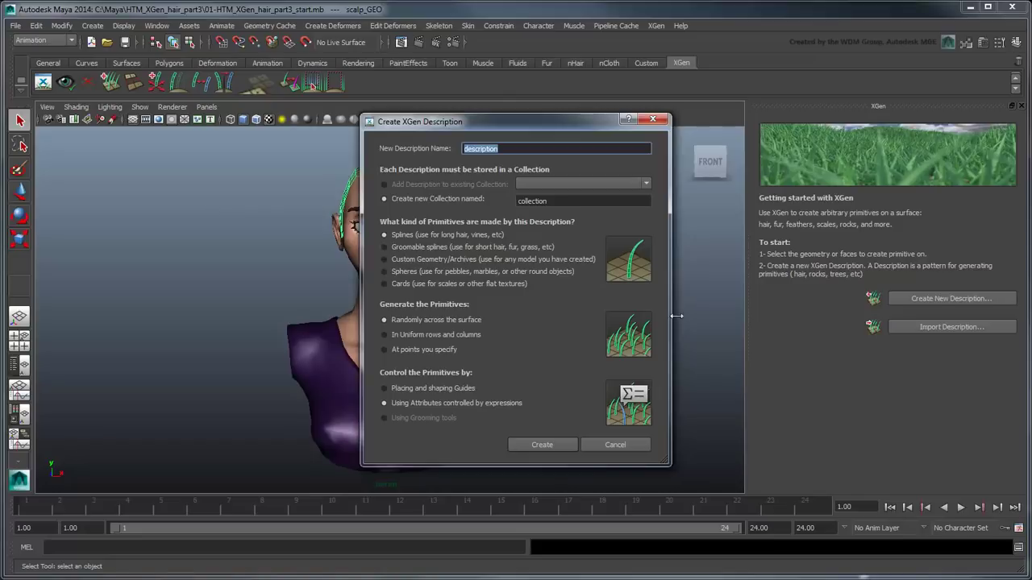
pyautogui.write('x')
pyautogui.press('Tab')
pyautogui.write('XGen_female_long_ha')
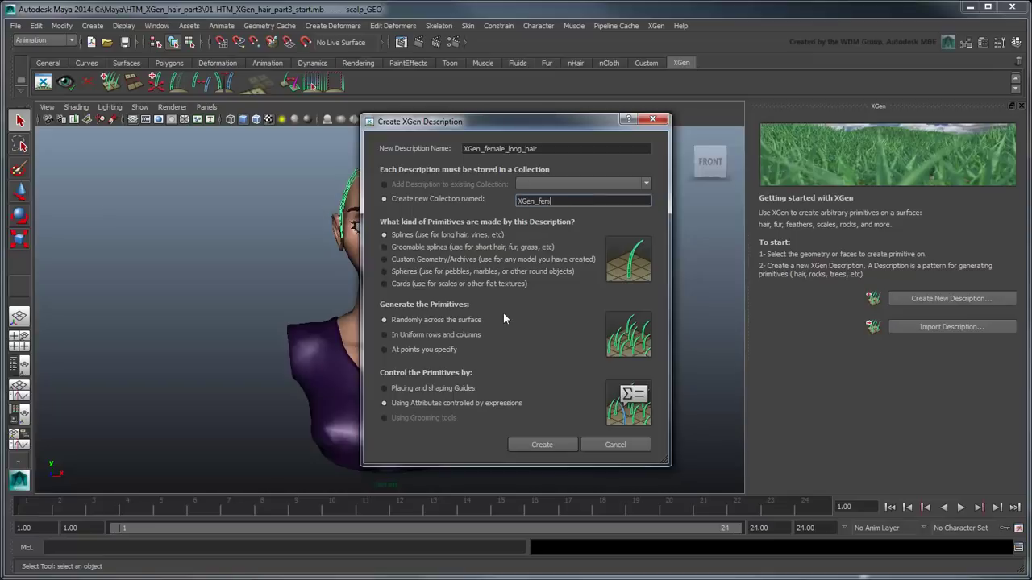
pyautogui.write('ir_collection')
pyautogui.click(459, 387)
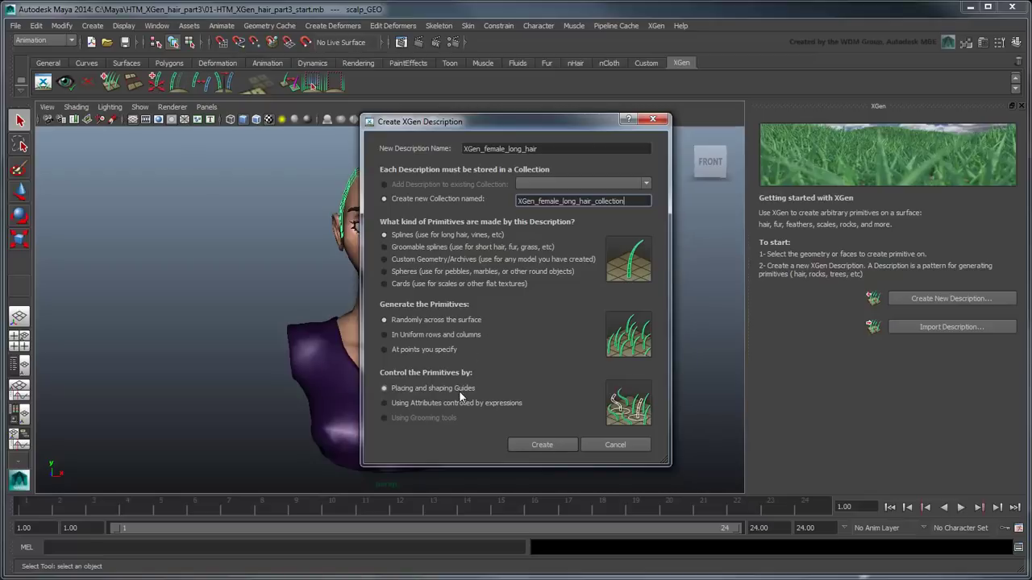
pyautogui.click(525, 444)
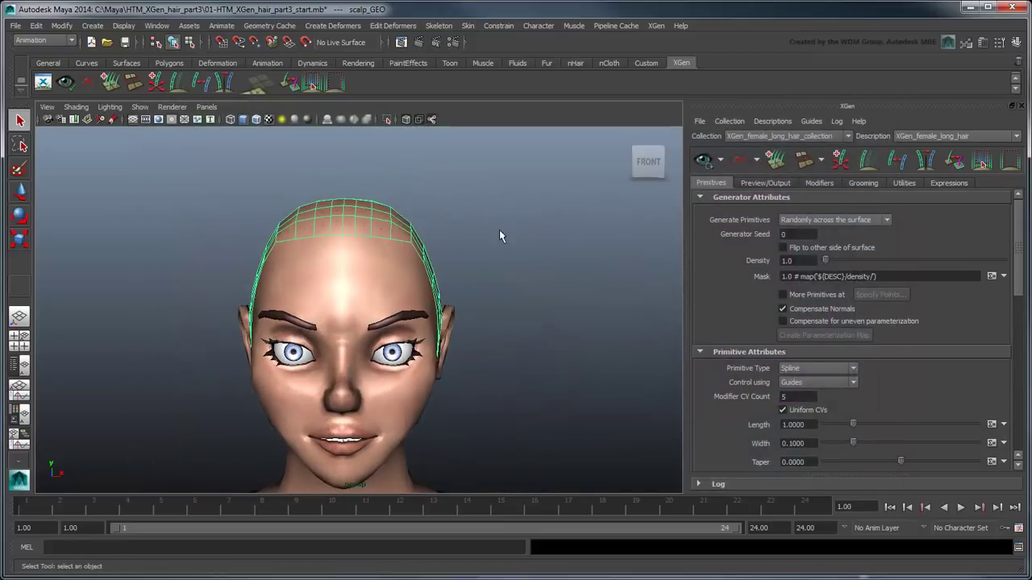
# Step: Display wireframe on shaded and place a front-to-back row of four hair guides high on the character's left side of the scalp
pyautogui.keyDown('alt'); pyautogui.moveTo(499, 231); pyautogui.dragTo(474, 282); pyautogui.keyUp('alt')
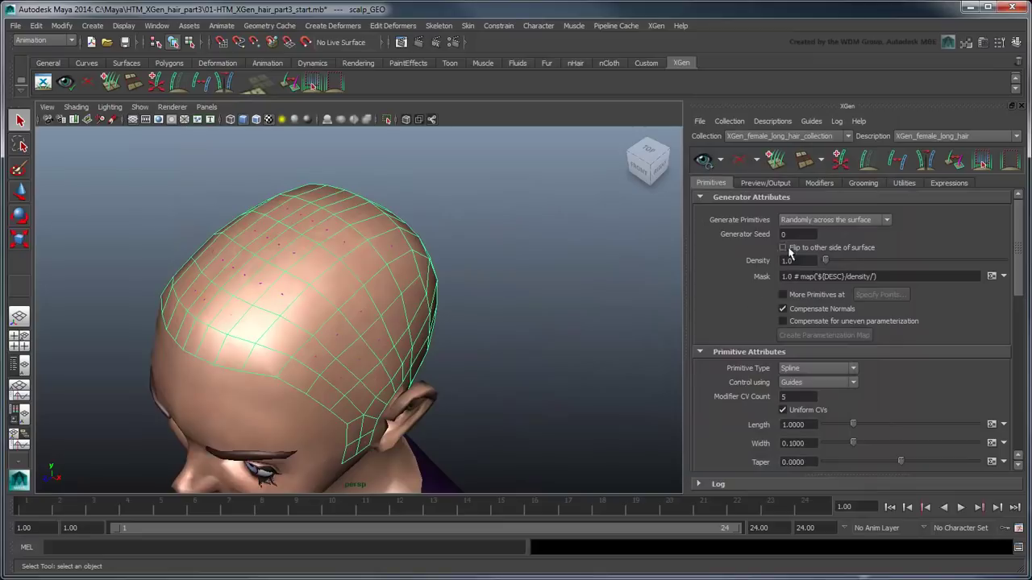
pyautogui.click(839, 161)
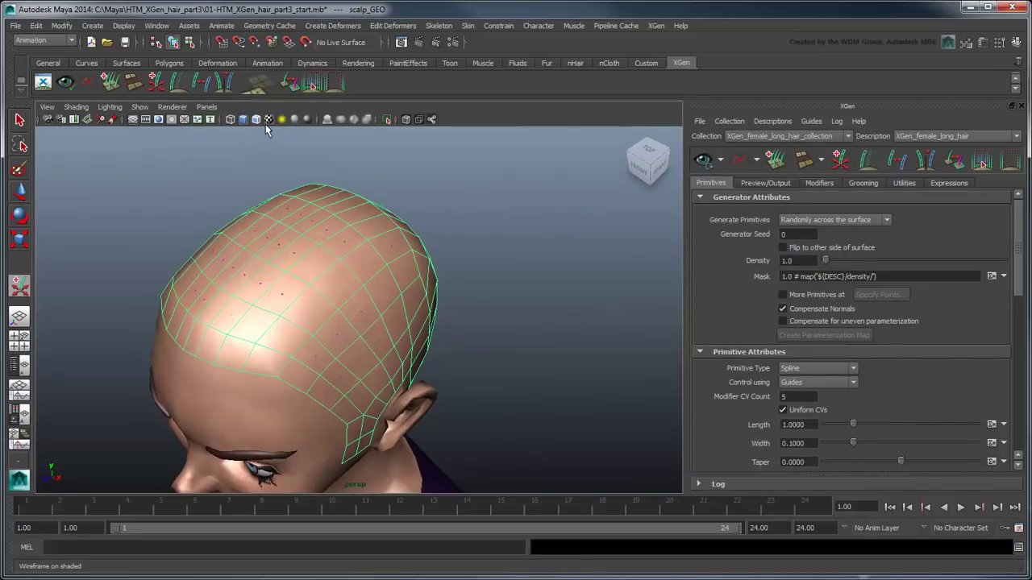
pyautogui.scroll(6, 479, 314)
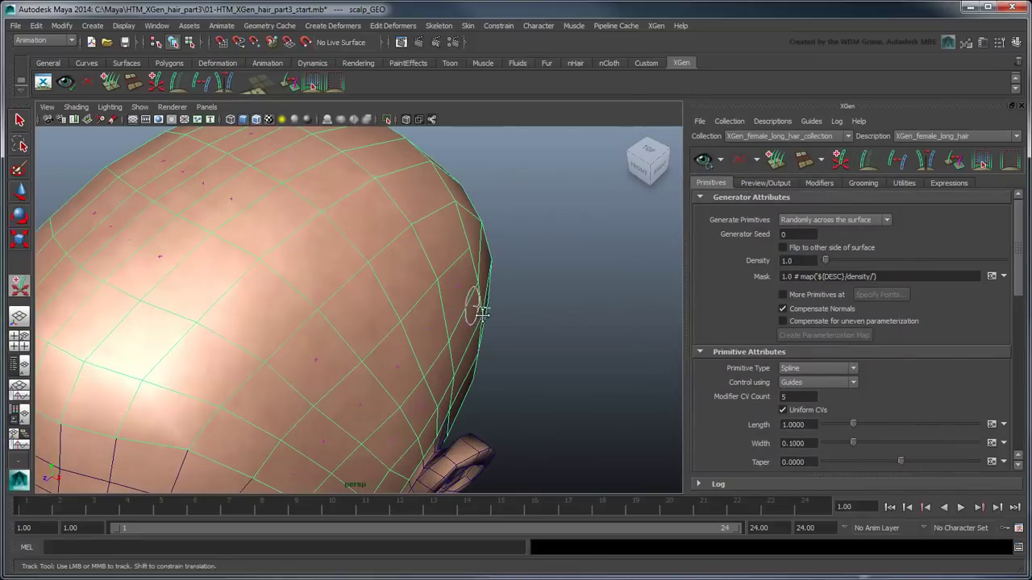
pyautogui.keyDown('alt'); pyautogui.moveTo(481, 313); pyautogui.dragTo(423, 353); pyautogui.keyUp('alt')
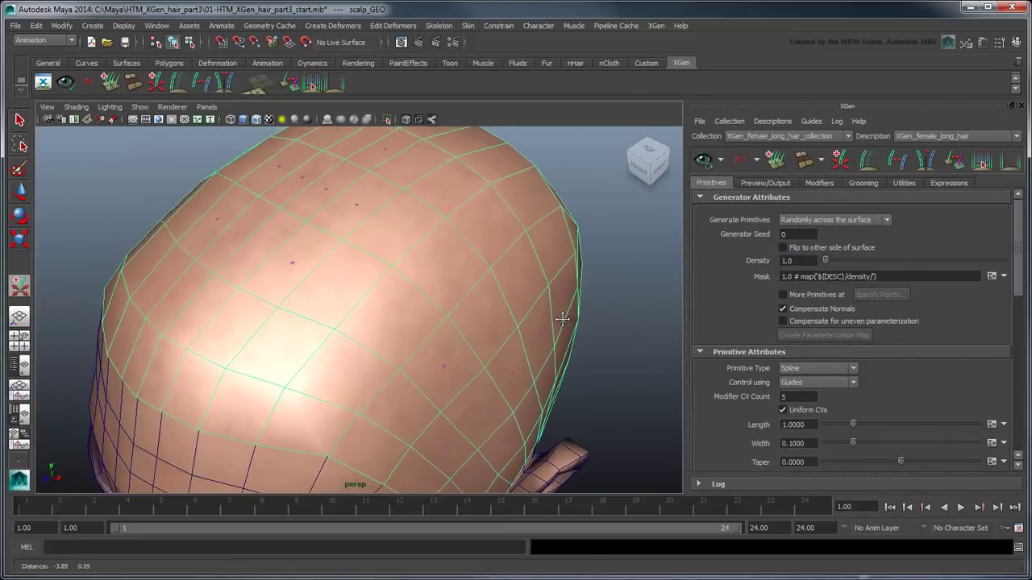
pyautogui.click(360, 341)
pyautogui.click(415, 279)
pyautogui.click(466, 229)
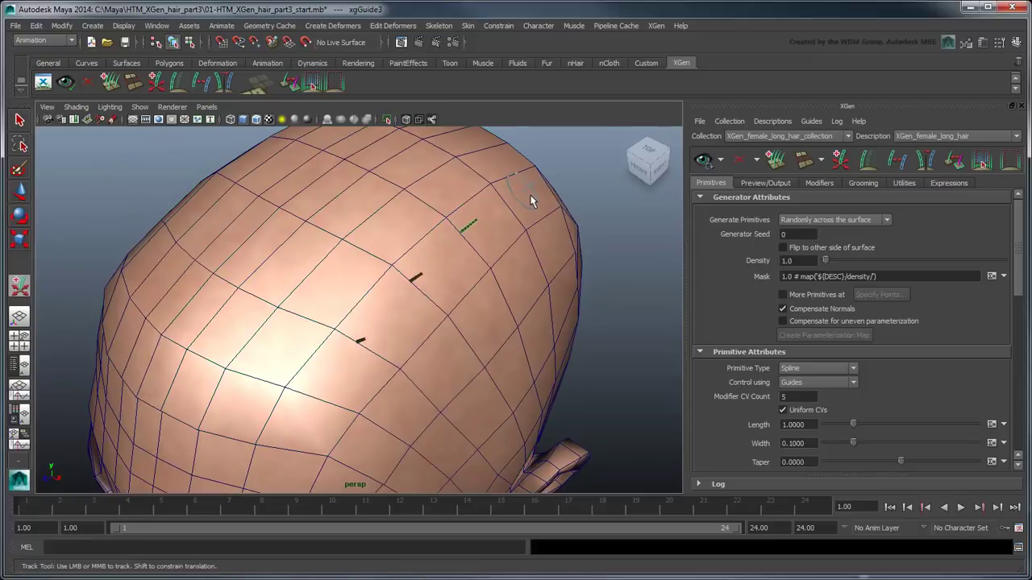
pyautogui.click(530, 187)
# Step: Place a second row of four guides beside the first, closer to the middle of the scalp
pyautogui.click(511, 154)
pyautogui.click(436, 206)
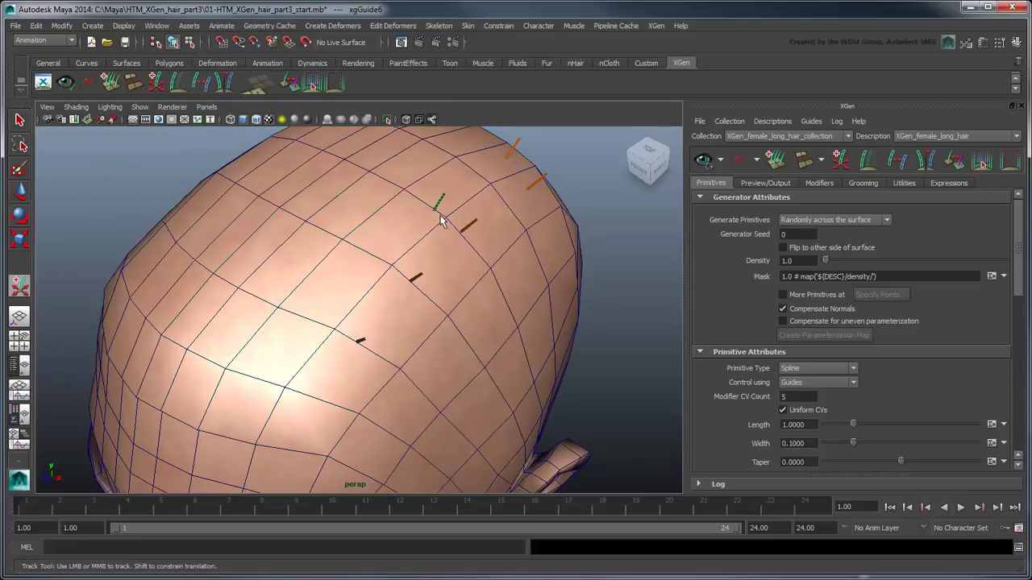
pyautogui.click(378, 250)
pyautogui.click(319, 321)
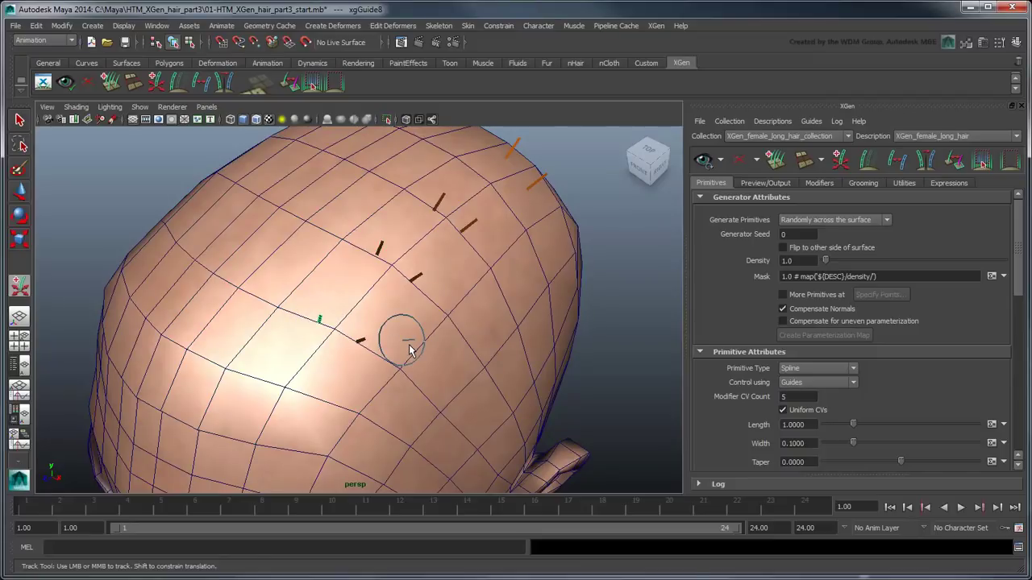
# Step: Place two rows of three guides on the back of the head, each running from the side to the centre line
pyautogui.keyDown('alt'); pyautogui.moveTo(409, 349); pyautogui.dragTo(398, 368); pyautogui.keyUp('alt')
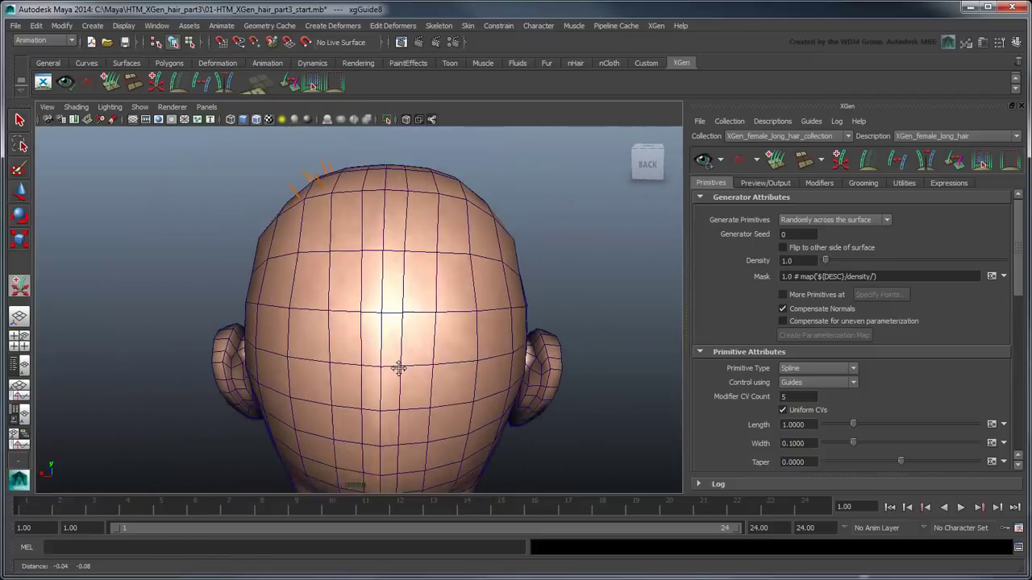
pyautogui.keyDown('alt'); pyautogui.moveTo(398, 368); pyautogui.dragTo(389, 352, button='middle'); pyautogui.keyUp('alt')
pyautogui.click(275, 251)
pyautogui.click(322, 252)
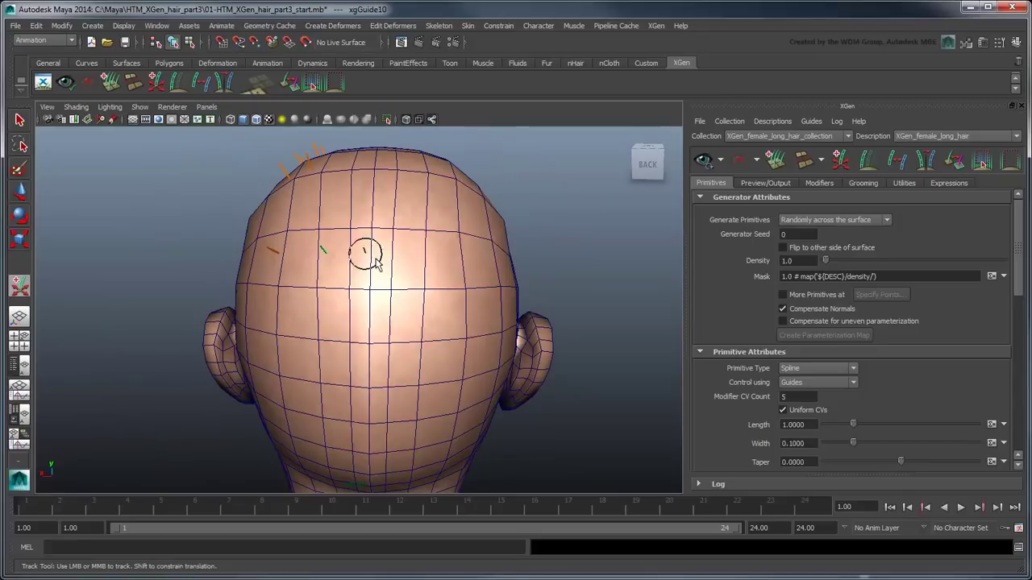
pyautogui.click(371, 253)
pyautogui.click(266, 339)
pyautogui.click(316, 345)
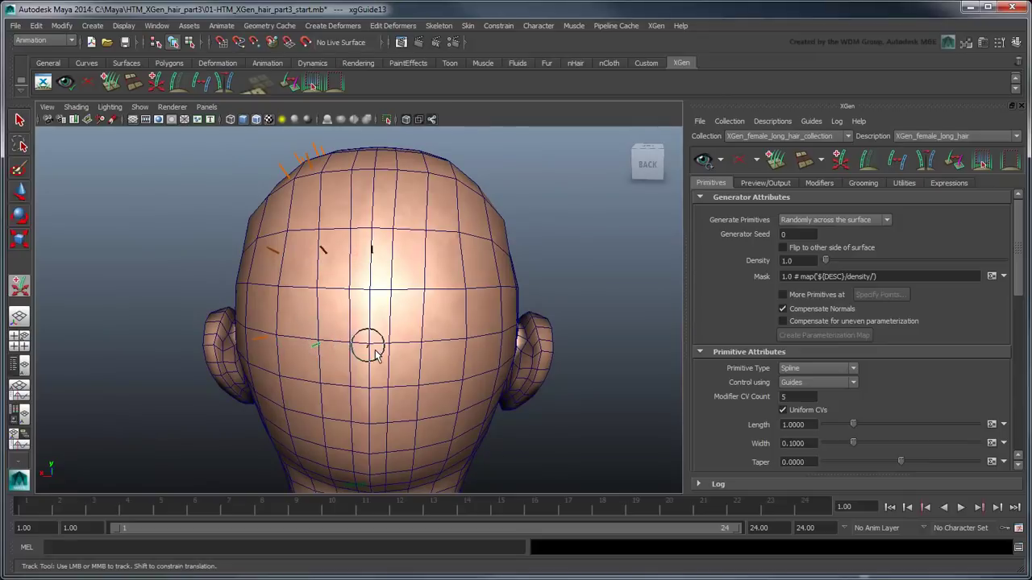
# Step: Mirror the four off-centre guides on the back of the head to the opposite side
pyautogui.press('q')
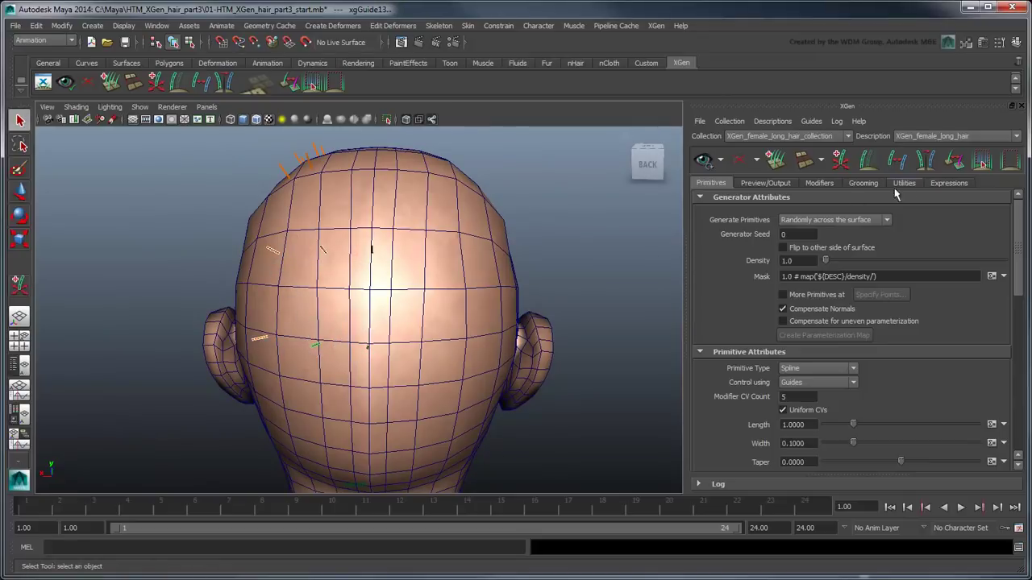
pyautogui.click(925, 159)
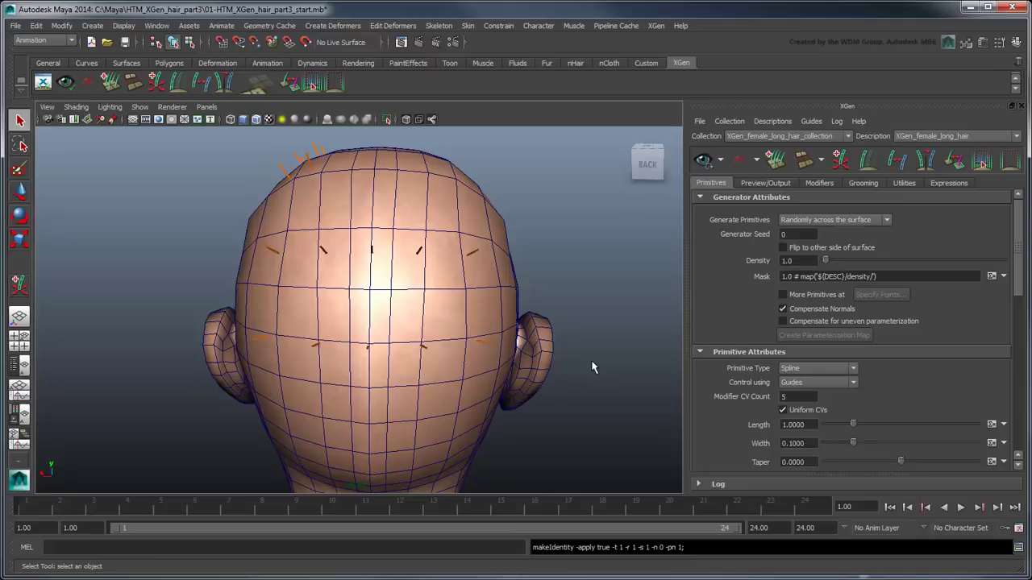
# Step: Place a row of four guides along the character's right side of the head, above the ear
pyautogui.keyDown('alt'); pyautogui.moveTo(589, 306); pyautogui.dragTo(446, 301); pyautogui.keyUp('alt')
pyautogui.keyDown('alt'); pyautogui.moveTo(232, 295); pyautogui.dragTo(262, 299, button='right'); pyautogui.keyUp('alt')
pyautogui.keyDown('alt'); pyautogui.moveTo(262, 299); pyautogui.dragTo(293, 280, button='middle'); pyautogui.keyUp('alt')
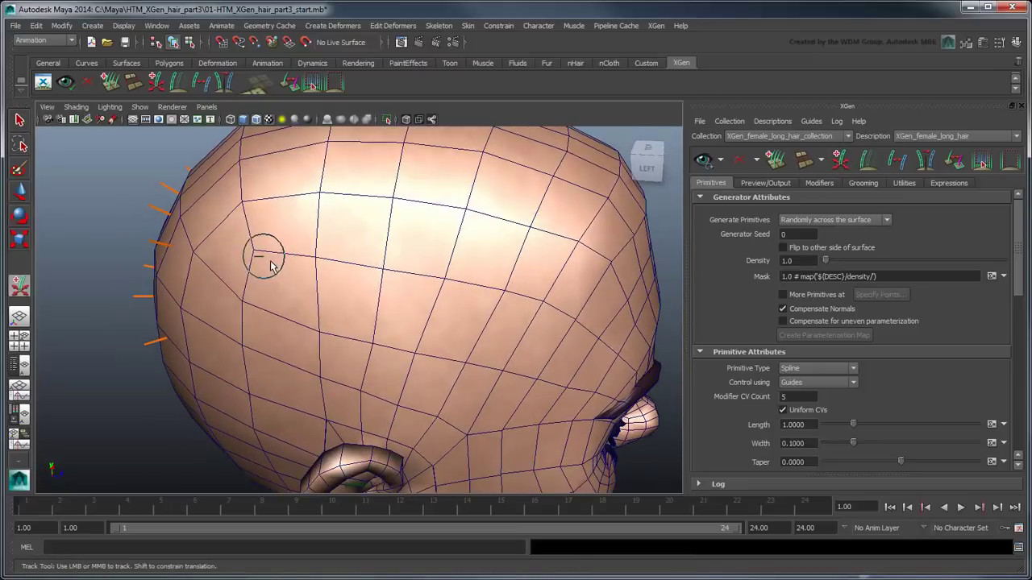
pyautogui.click(242, 282)
pyautogui.click(319, 297)
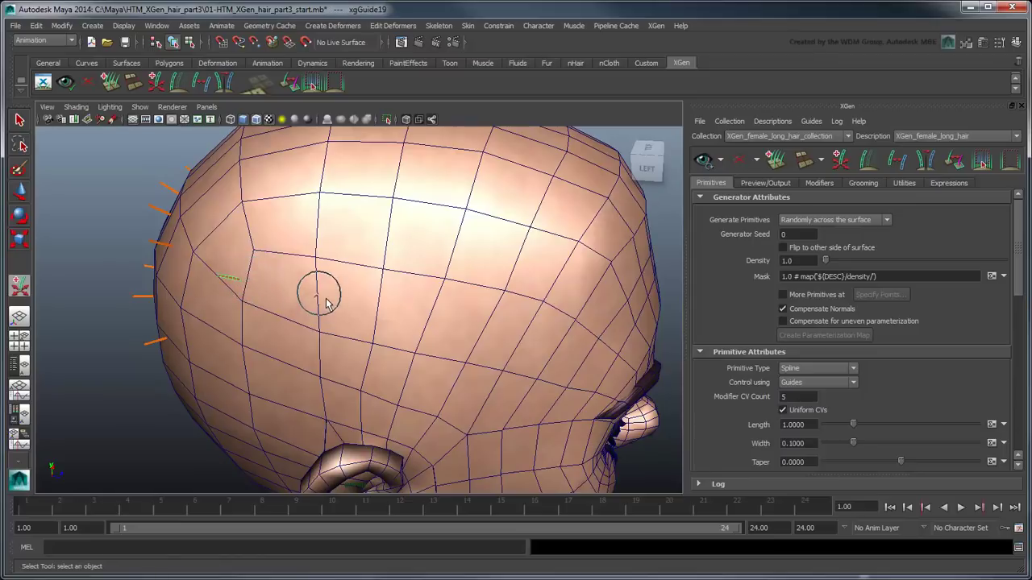
pyautogui.click(407, 310)
pyautogui.click(492, 324)
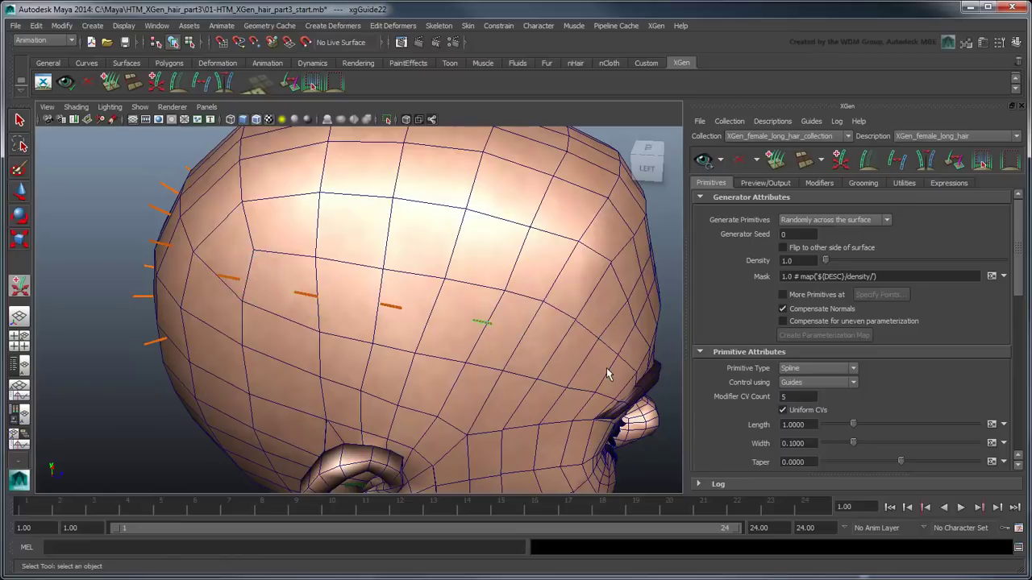
# Step: Lengthen the front guide on the character's left side by moving its tip down beside the head
pyautogui.keyDown('alt'); pyautogui.moveTo(608, 375); pyautogui.dragTo(449, 341); pyautogui.keyUp('alt')
pyautogui.scroll(4, 446, 332)
pyautogui.keyDown('alt'); pyautogui.moveTo(477, 242); pyautogui.dragTo(426, 327, button='middle'); pyautogui.keyUp('alt')
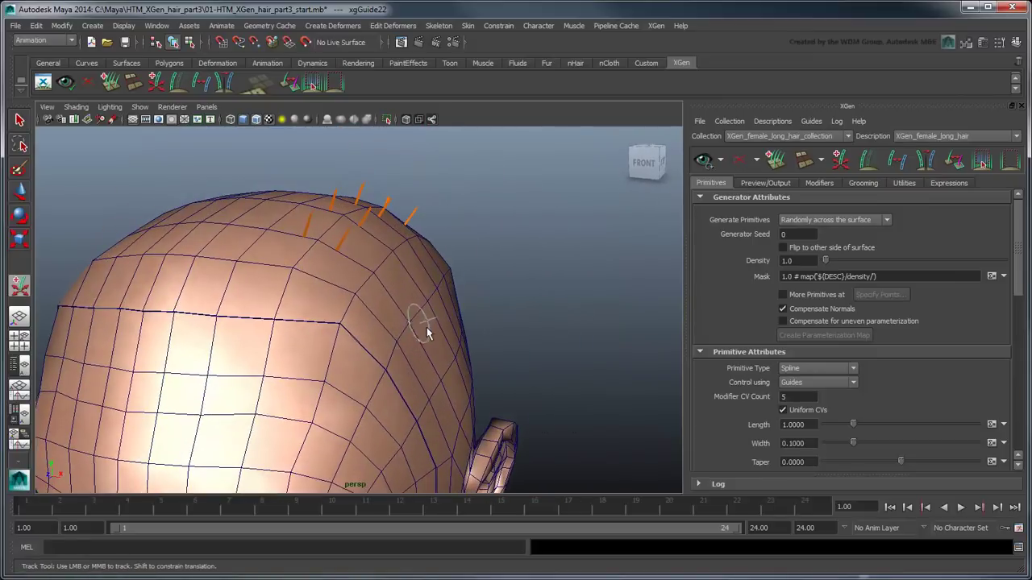
pyautogui.press('q')
pyautogui.click(350, 229)
pyautogui.keyDown('alt'); pyautogui.moveTo(453, 267); pyautogui.dragTo(410, 298); pyautogui.keyUp('alt')
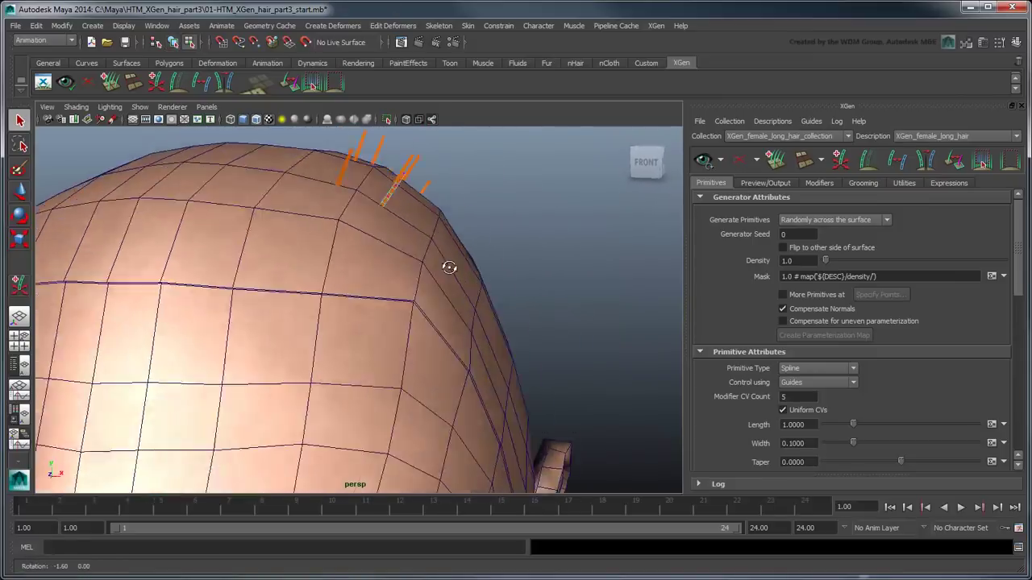
pyautogui.scroll(-5, 435, 330)
pyautogui.moveTo(406, 216); pyautogui.dragTo(434, 247)
pyautogui.press('w')
pyautogui.moveTo(412, 228); pyautogui.dragTo(499, 384)
# Step: Reposition the front guide's remaining control vertices so it curves down the side of the head in front of the ear
pyautogui.moveTo(360, 207); pyautogui.dragTo(411, 228)
pyautogui.click(499, 385)
pyautogui.keyDown('alt'); pyautogui.moveTo(529, 437); pyautogui.dragTo(513, 417); pyautogui.keyUp('alt')
pyautogui.moveTo(490, 363); pyautogui.dragTo(395, 346)
pyautogui.click(488, 364)
pyautogui.keyDown('alt'); pyautogui.moveTo(395, 346); pyautogui.dragTo(435, 290, button='middle'); pyautogui.keyUp('alt')
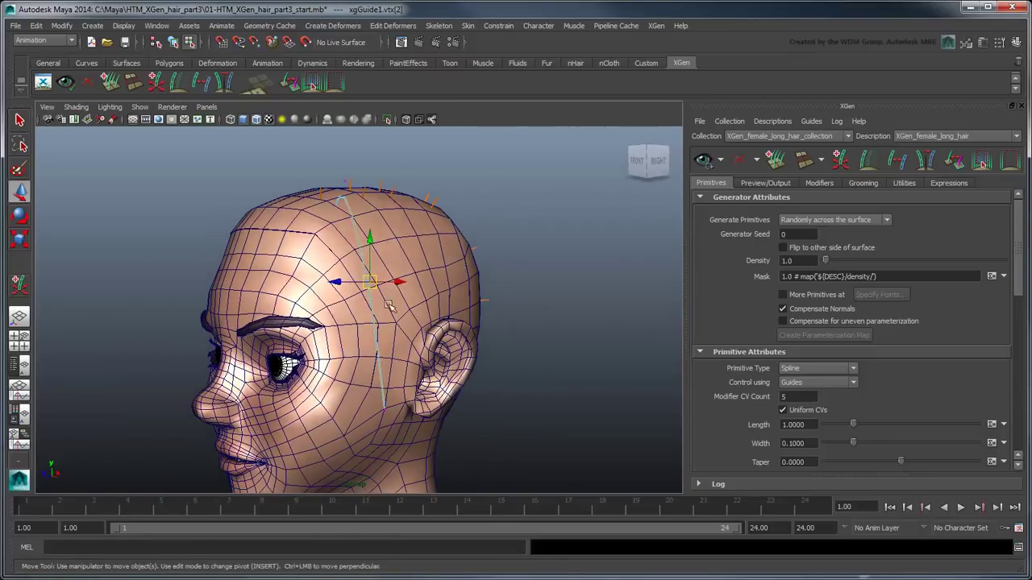
pyautogui.moveTo(336, 281); pyautogui.dragTo(295, 282)
# Step: Lengthen the second guide by moving its tip down past the ear to the shoulder and curving it around the head
pyautogui.moveTo(379, 196); pyautogui.dragTo(358, 182)
pyautogui.keyDown('alt'); pyautogui.moveTo(407, 233); pyautogui.dragTo(481, 234); pyautogui.keyUp('alt')
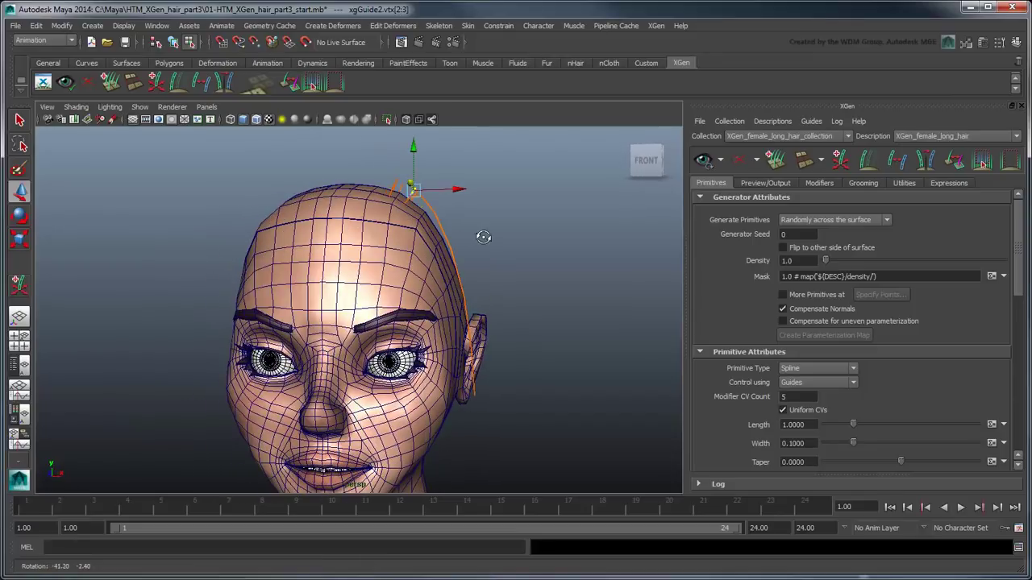
pyautogui.moveTo(414, 187); pyautogui.dragTo(497, 416)
pyautogui.moveTo(437, 212); pyautogui.dragTo(425, 191)
pyautogui.moveTo(503, 417); pyautogui.dragTo(483, 403)
pyautogui.keyDown('alt'); pyautogui.moveTo(594, 421); pyautogui.dragTo(569, 311, button='middle'); pyautogui.keyUp('alt')
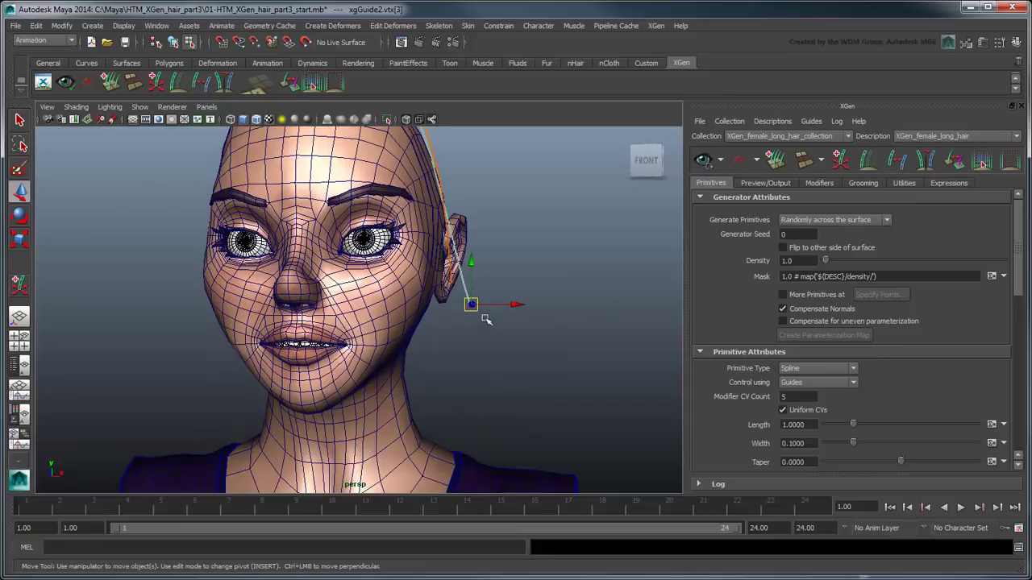
pyautogui.moveTo(471, 307); pyautogui.dragTo(450, 488)
# Step: Move the second guide's next control vertex above the tip so the strand hangs clear of the ear and neck
pyautogui.press('Down')
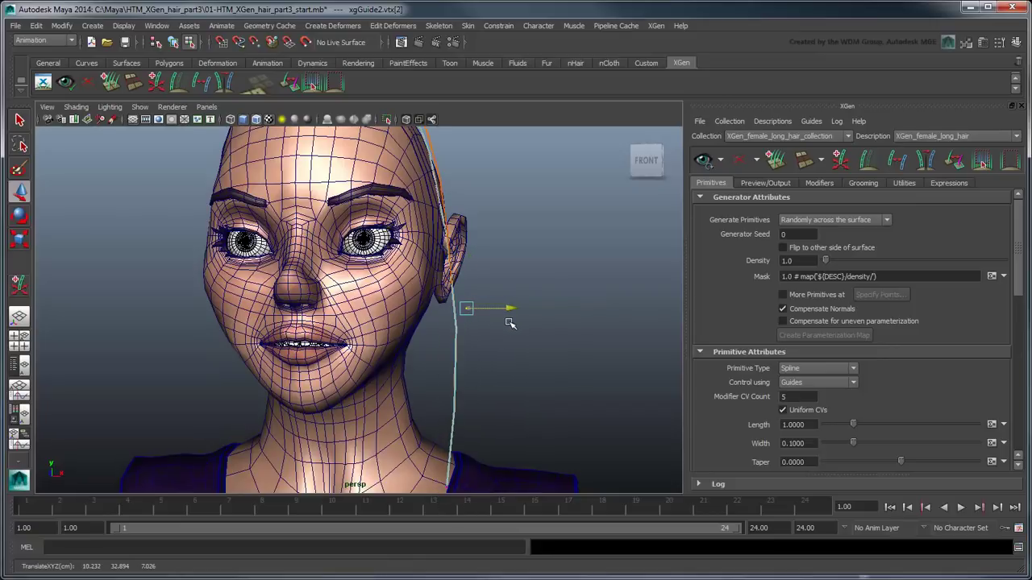
pyautogui.scroll(-2, 505, 315)
pyautogui.keyDown('alt'); pyautogui.moveTo(516, 321); pyautogui.dragTo(506, 352); pyautogui.keyUp('alt')
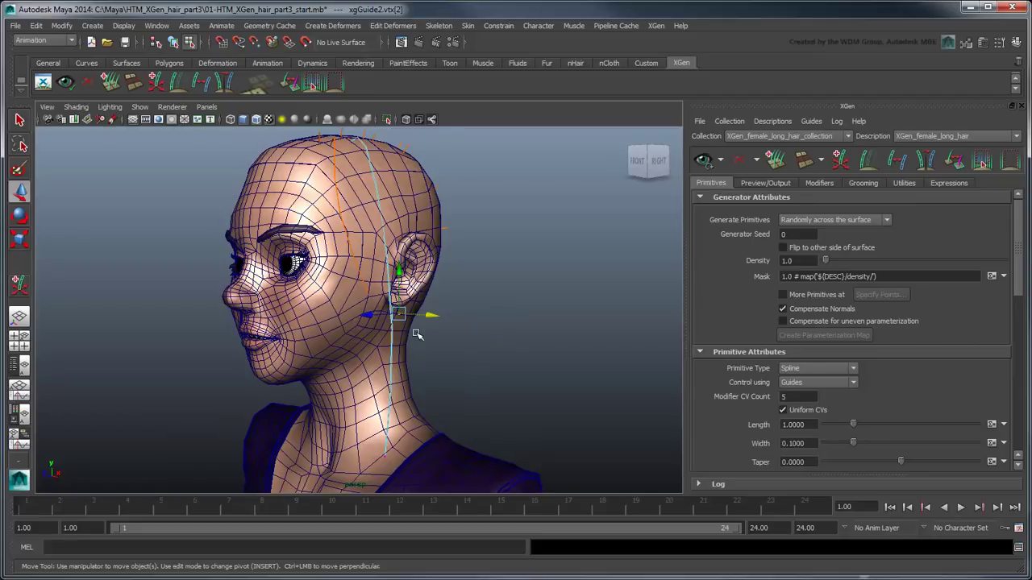
# Step: Rebuild the second guide with a CV count of 7 and check the new control vertices along it
pyautogui.moveTo(417, 334); pyautogui.dragTo(439, 322, button='right')
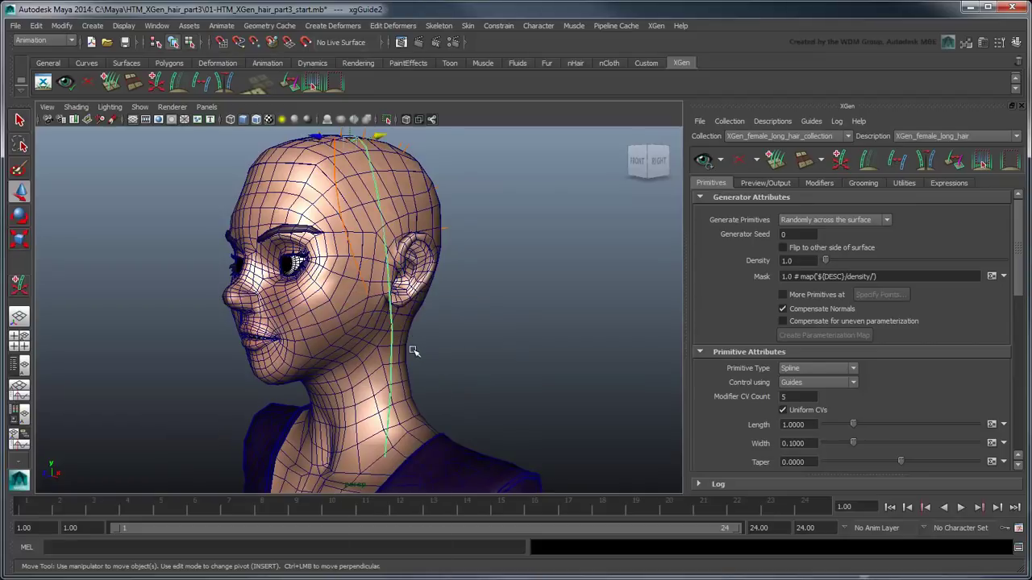
pyautogui.moveTo(1023, 256); pyautogui.dragTo(1026, 328)
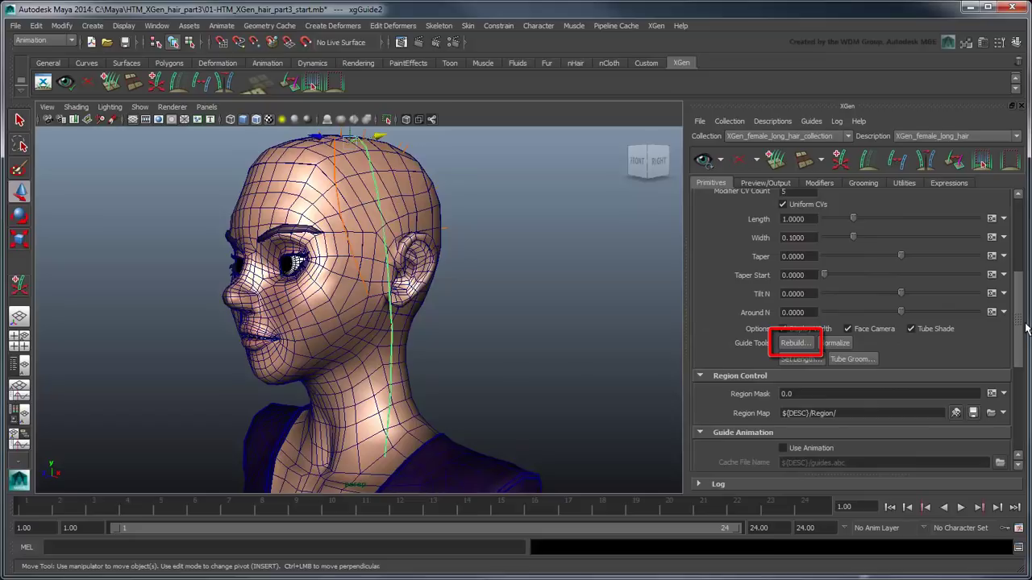
pyautogui.click(792, 344)
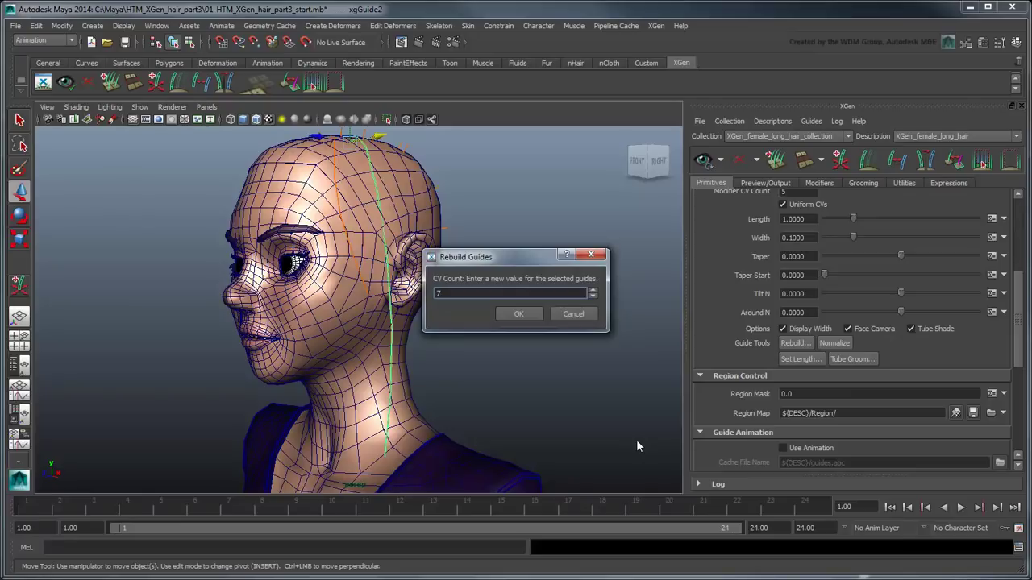
pyautogui.press('Return')
pyautogui.scroll(-2, 332, 175)
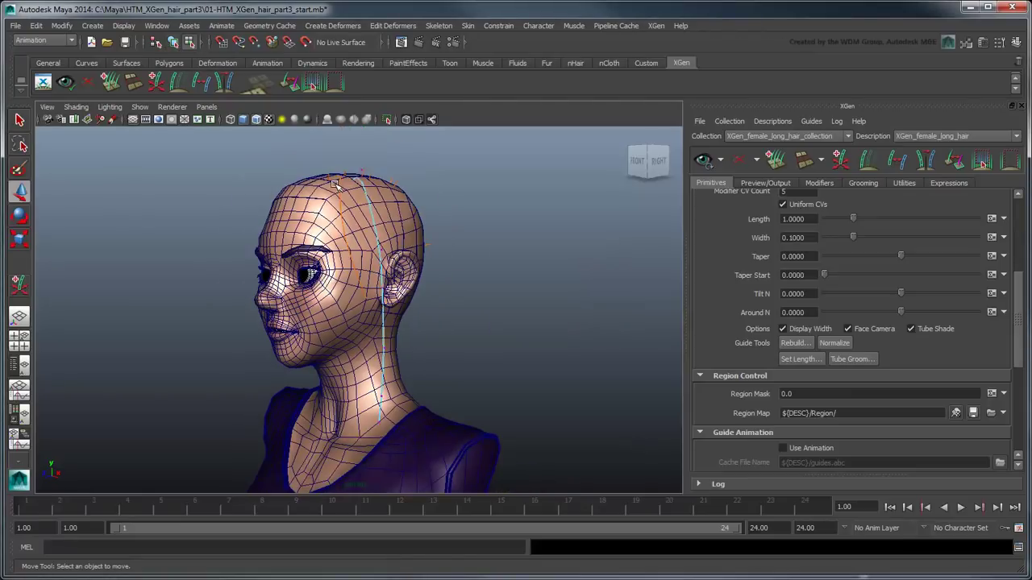
pyautogui.moveTo(351, 165); pyautogui.dragTo(436, 456)
pyautogui.press('q')
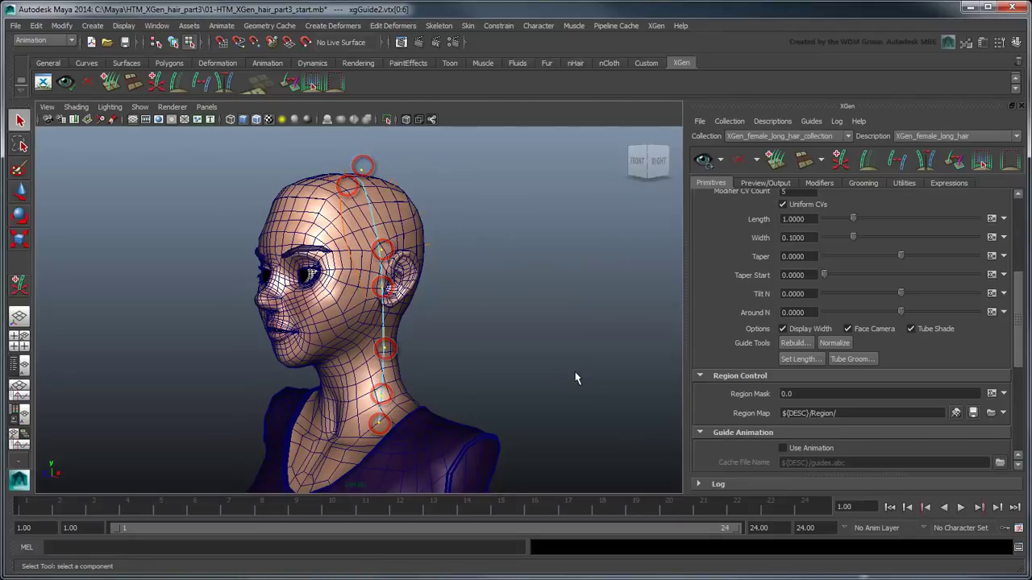
pyautogui.click(576, 377)
# Step: Reposition the rebuilt guide's middle and lower control vertices to refine its fall past the ear and along the neck
pyautogui.scroll(4, 540, 389)
pyautogui.keyDown('alt'); pyautogui.moveTo(539, 390); pyautogui.dragTo(560, 312, button='middle'); pyautogui.keyUp('alt')
pyautogui.moveTo(377, 423); pyautogui.dragTo(433, 446)
pyautogui.press('w')
pyautogui.keyDown('alt'); pyautogui.moveTo(433, 445); pyautogui.dragTo(400, 448); pyautogui.keyUp('alt')
pyautogui.moveTo(374, 377); pyautogui.dragTo(379, 419)
pyautogui.moveTo(368, 298)
pyautogui.mouseDown()
pyautogui.moveTo(393, 269)
pyautogui.moveTo(377, 296)
pyautogui.mouseUp()
pyautogui.moveTo(390, 355); pyautogui.dragTo(376, 377)
pyautogui.keyDown('alt'); pyautogui.moveTo(377, 377); pyautogui.dragTo(418, 465, button='middle'); pyautogui.keyUp('alt')
pyautogui.moveTo(417, 465)
pyautogui.keyDown('alt'); pyautogui.mouseDown()
pyautogui.moveTo(431, 465)
pyautogui.moveTo(418, 468)
pyautogui.mouseUp(); pyautogui.keyUp('alt')
pyautogui.moveTo(432, 261); pyautogui.dragTo(410, 279)
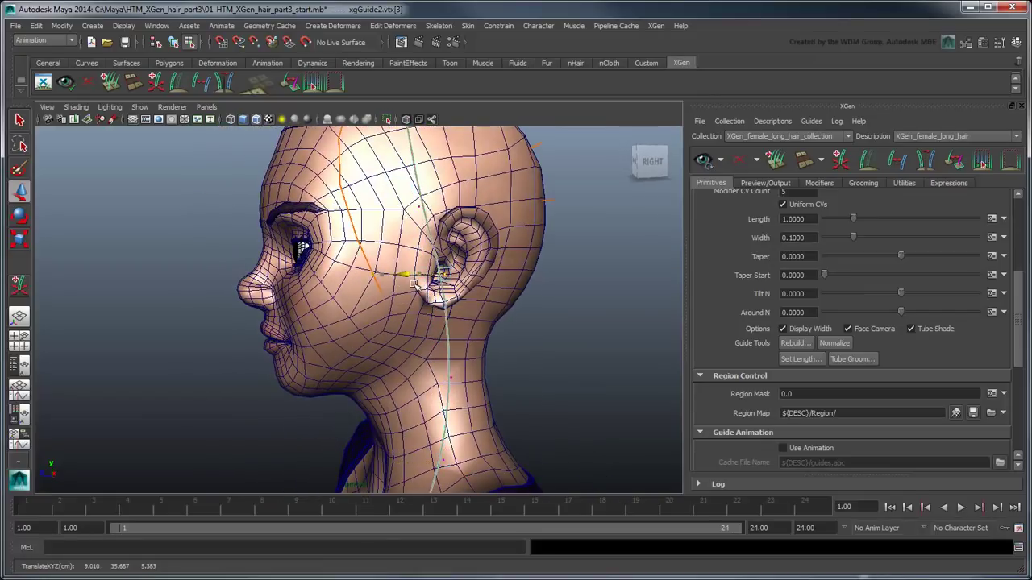
# Step: Adjust the rebuilt guide's upper control vertex so the strand arcs over the side of the head
pyautogui.scroll(-4, 491, 349)
pyautogui.keyDown('alt'); pyautogui.moveTo(491, 349); pyautogui.dragTo(553, 342); pyautogui.keyUp('alt')
pyautogui.moveTo(426, 247); pyautogui.dragTo(465, 213)
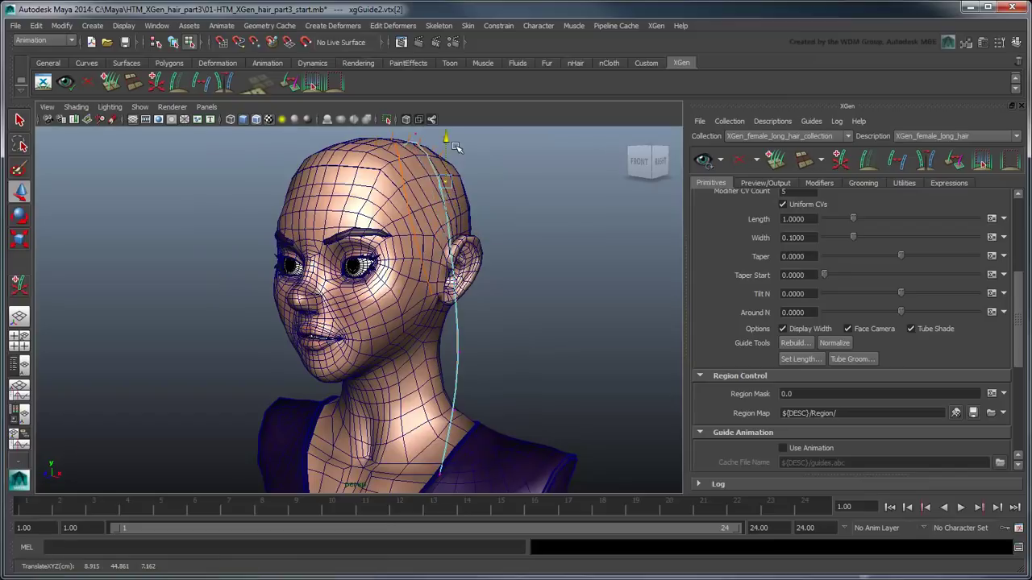
pyautogui.keyDown('alt'); pyautogui.moveTo(447, 138); pyautogui.dragTo(490, 185); pyautogui.keyUp('alt')
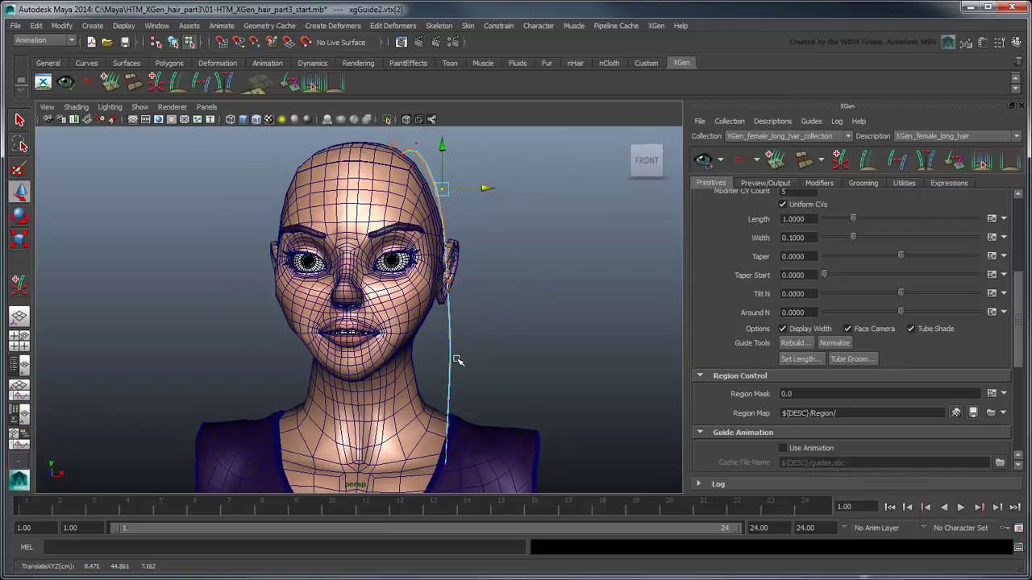
# Step: Select the whole second guide and normalize the spacing of its control vertices
pyautogui.moveTo(456, 358); pyautogui.dragTo(479, 345, button='right')
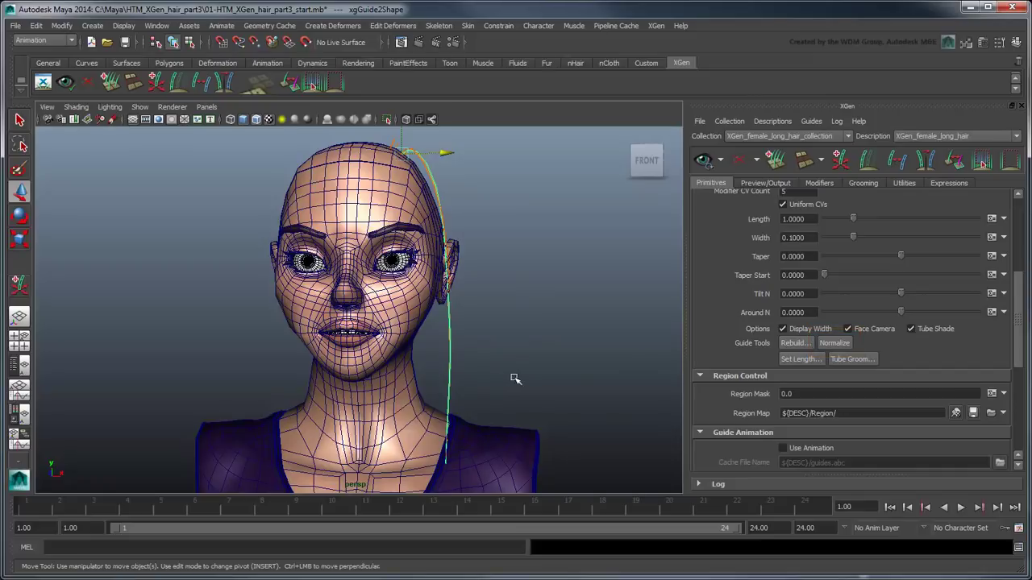
pyautogui.click(835, 344)
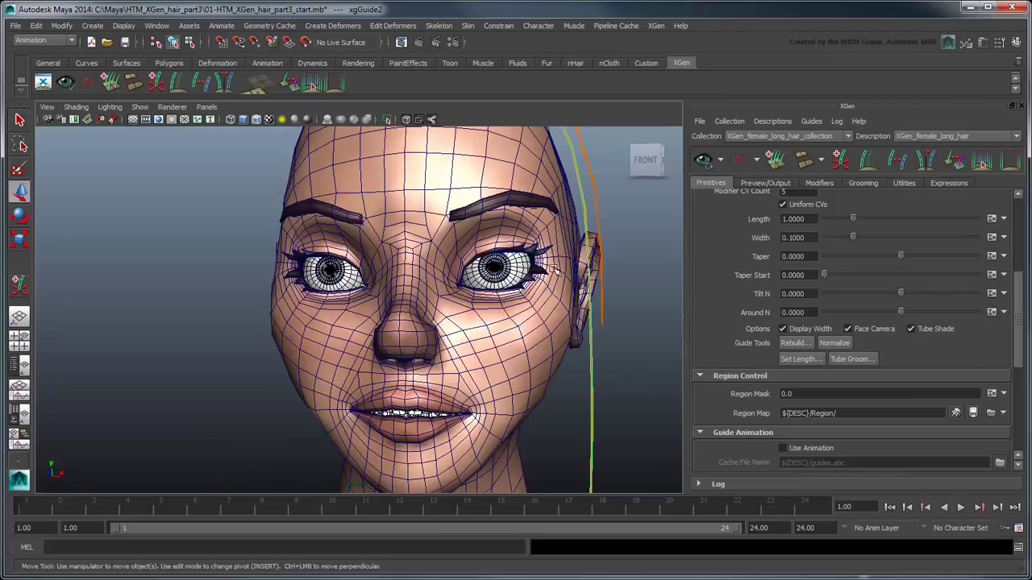
# Step: Copy the second guide's shape with the Copy Guides utility
pyautogui.keyDown('alt'); pyautogui.moveTo(550, 268); pyautogui.dragTo(535, 379, button='middle'); pyautogui.keyUp('alt')
pyautogui.keyDown('alt'); pyautogui.moveTo(566, 230); pyautogui.dragTo(519, 293); pyautogui.keyUp('alt')
pyautogui.scroll(2, 540, 293)
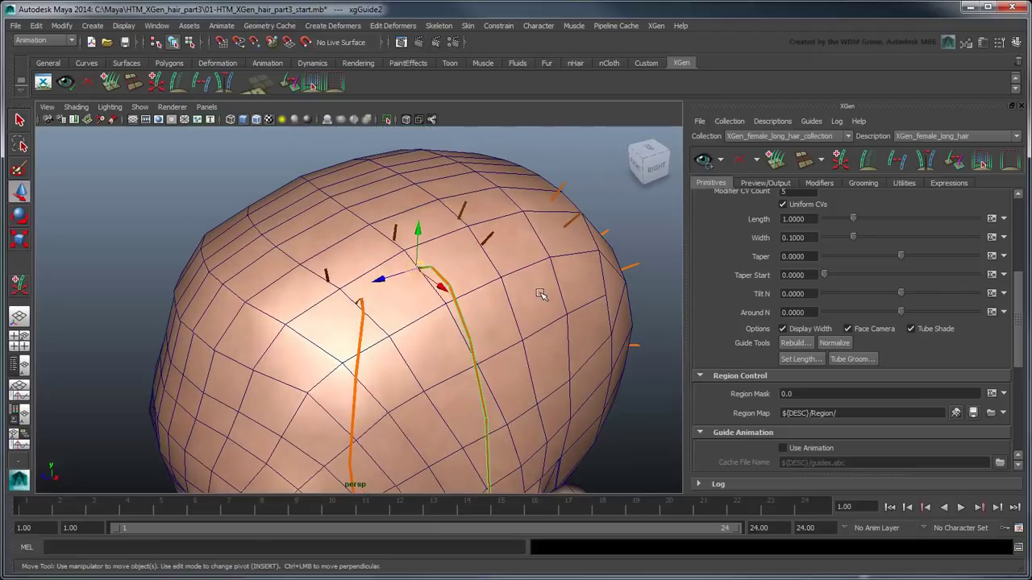
pyautogui.press('q')
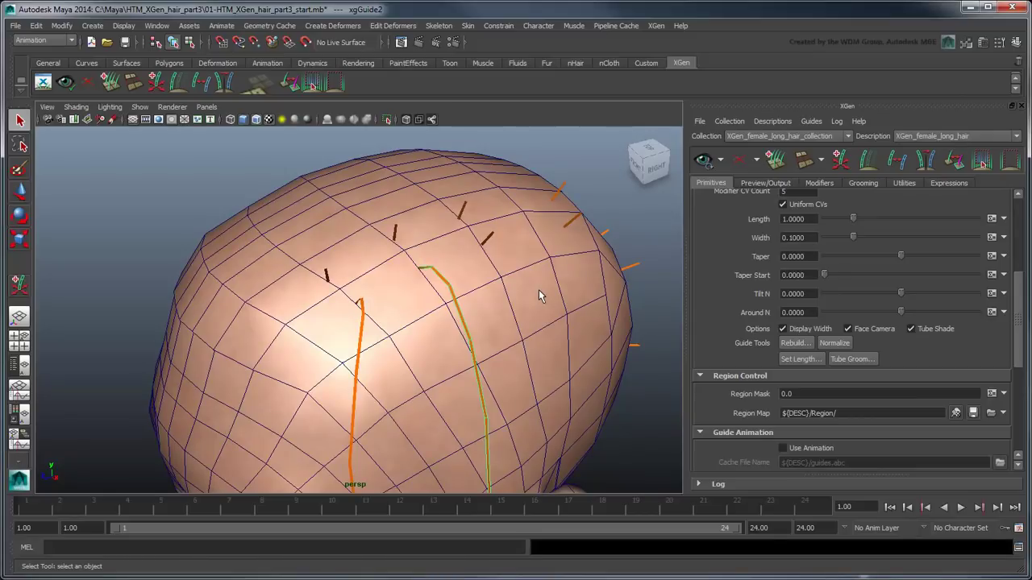
pyautogui.click(903, 183)
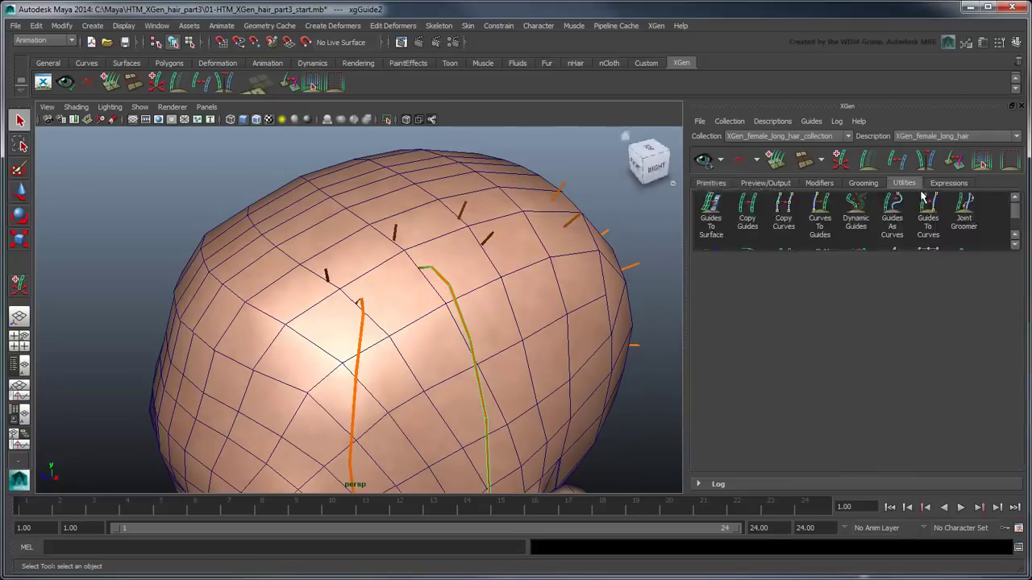
pyautogui.click(747, 218)
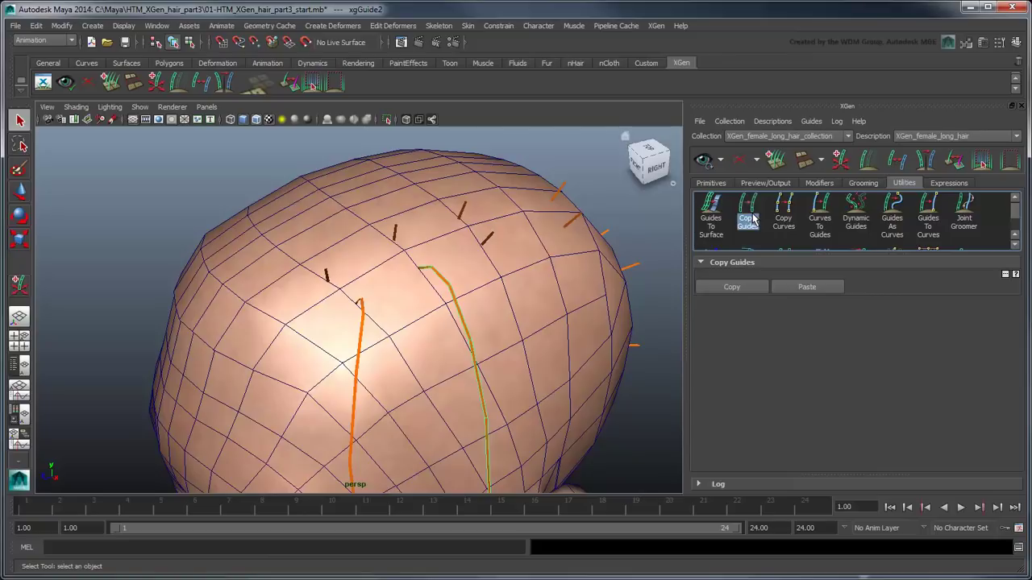
pyautogui.click(749, 292)
# Step: Paste the copied shape onto the two short guides behind the second guide along the parting
pyautogui.click(488, 240)
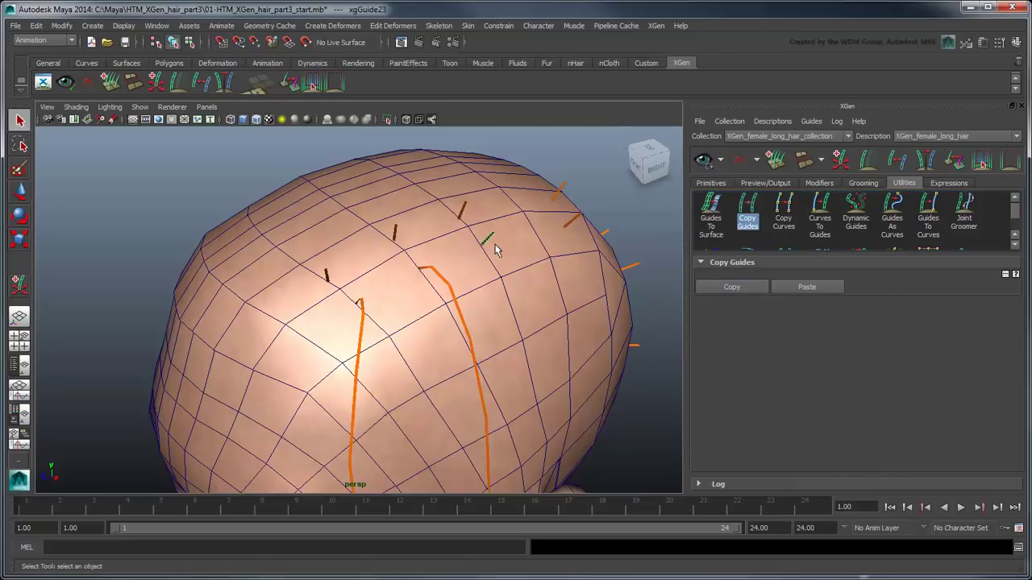
pyautogui.keyDown('shift'); pyautogui.click(577, 230); pyautogui.keyUp('shift')
pyautogui.click(807, 287)
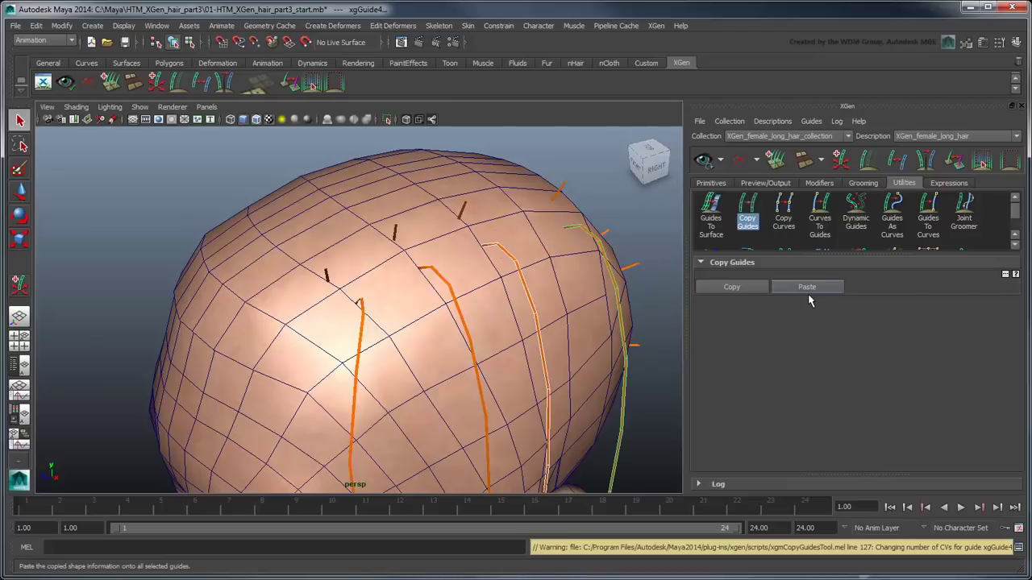
pyautogui.scroll(-3, 553, 365)
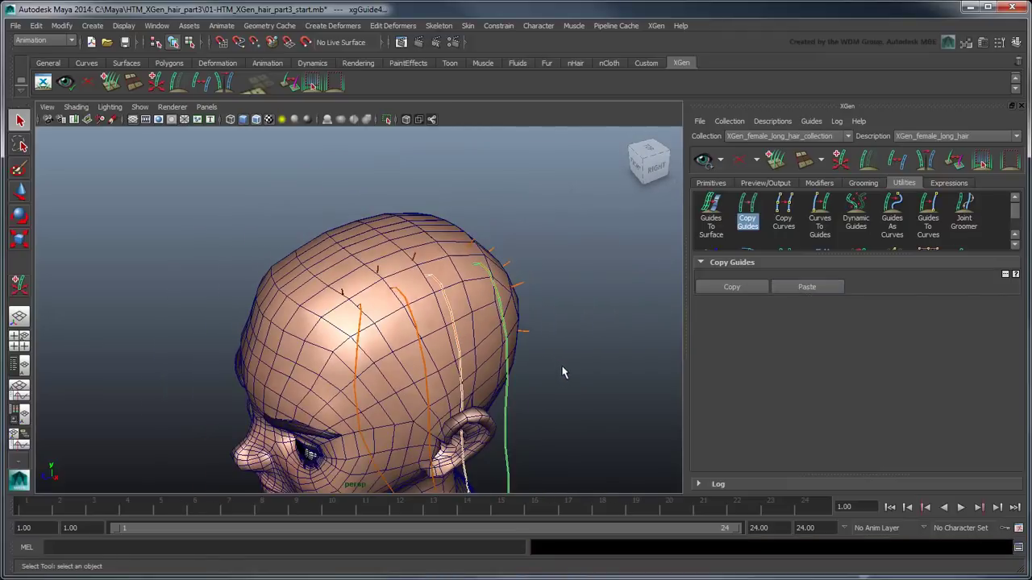
pyautogui.keyDown('alt'); pyautogui.moveTo(563, 372); pyautogui.dragTo(490, 308); pyautogui.keyUp('alt')
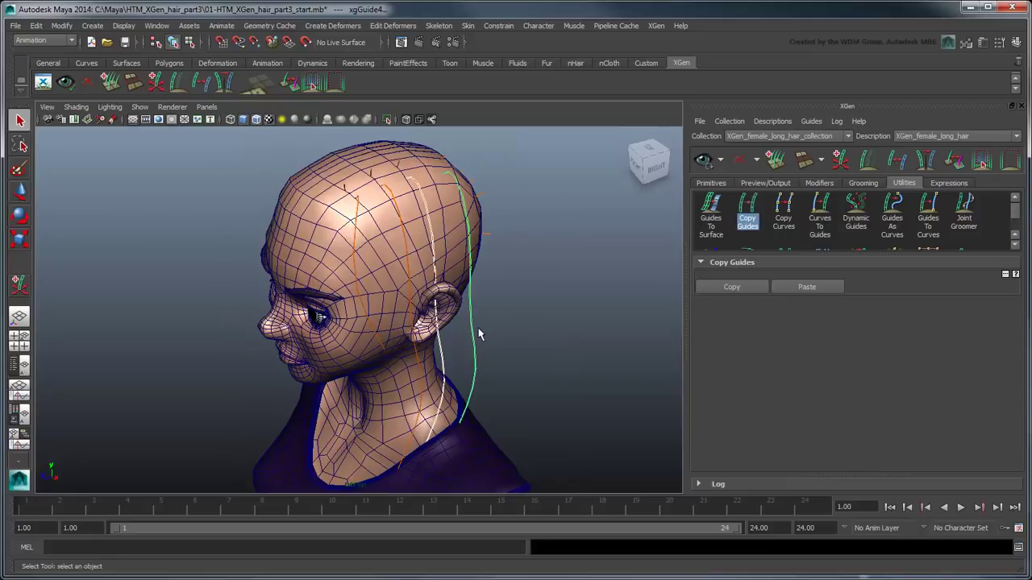
pyautogui.moveTo(479, 334); pyautogui.dragTo(521, 356, button='right')
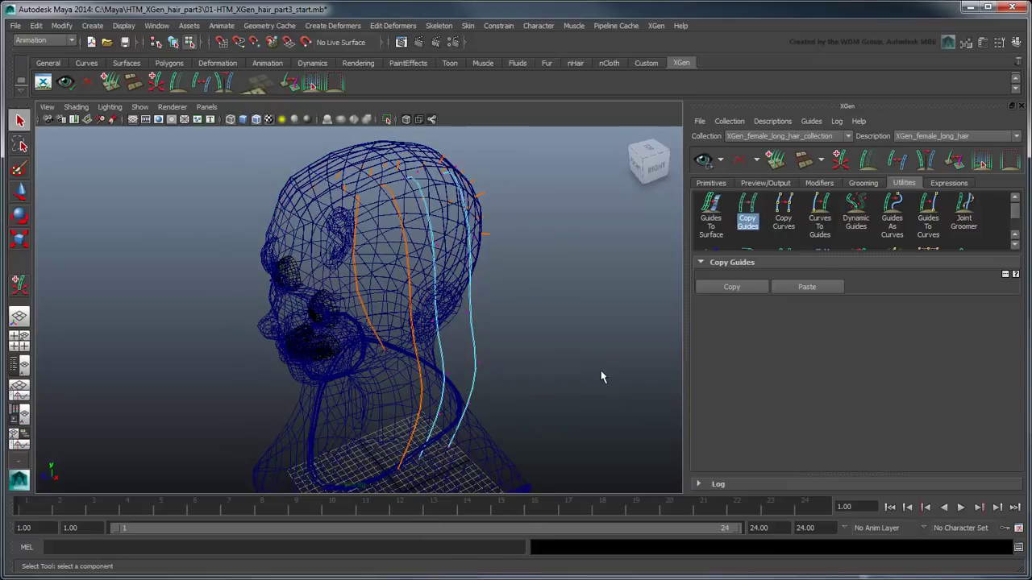
# Step: Restore shaded display and examine the options of the Joint Groomer and Lattice guide utilities
pyautogui.press('5')
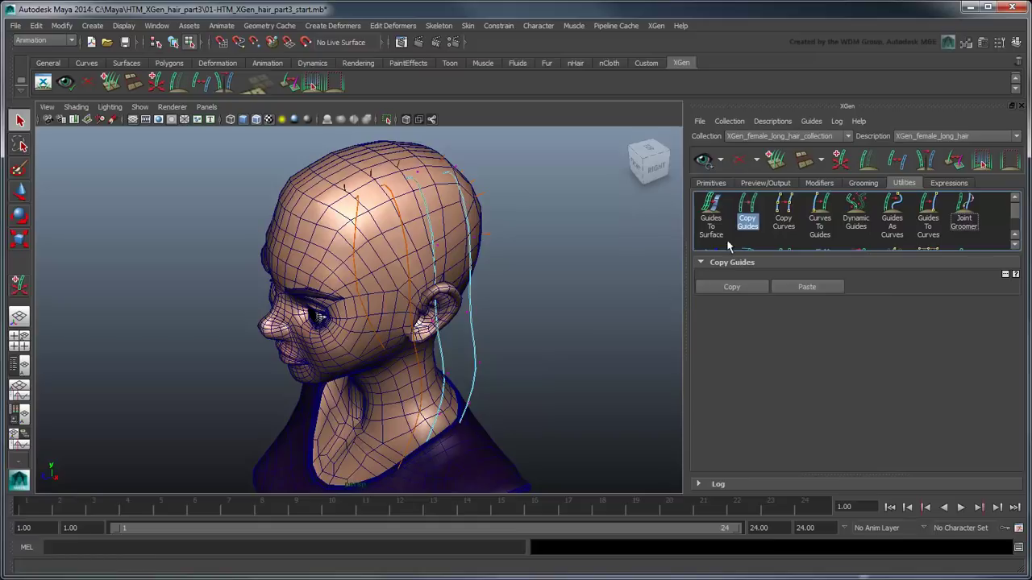
pyautogui.click(752, 219)
pyautogui.click(967, 219)
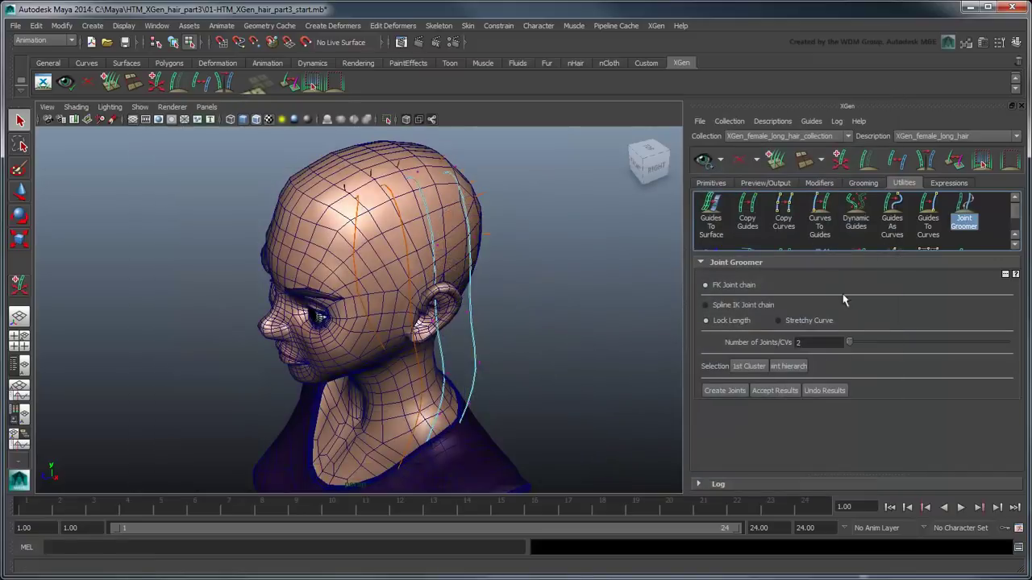
pyautogui.click(965, 221)
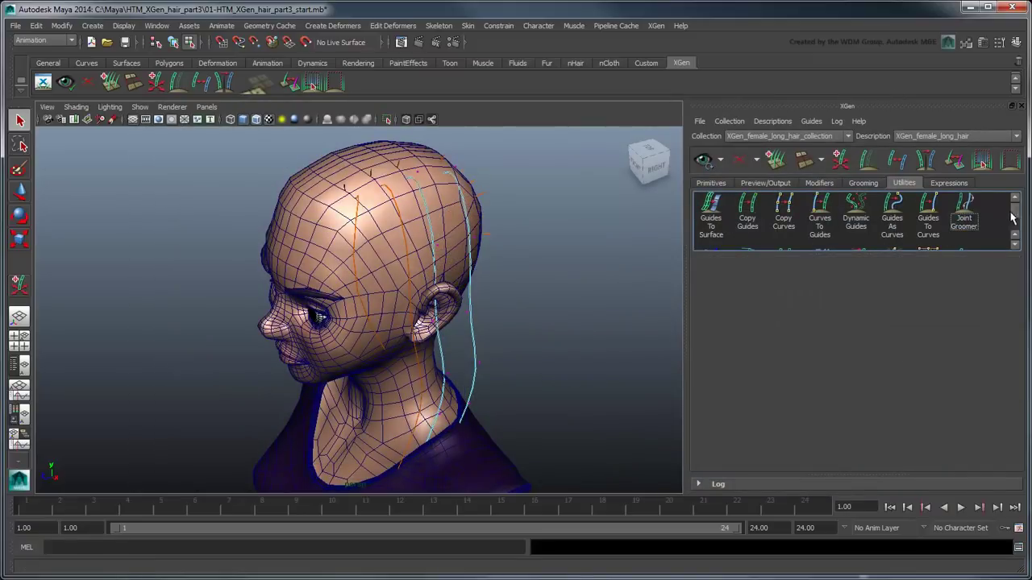
pyautogui.moveTo(1018, 213); pyautogui.dragTo(1019, 220)
pyautogui.click(931, 222)
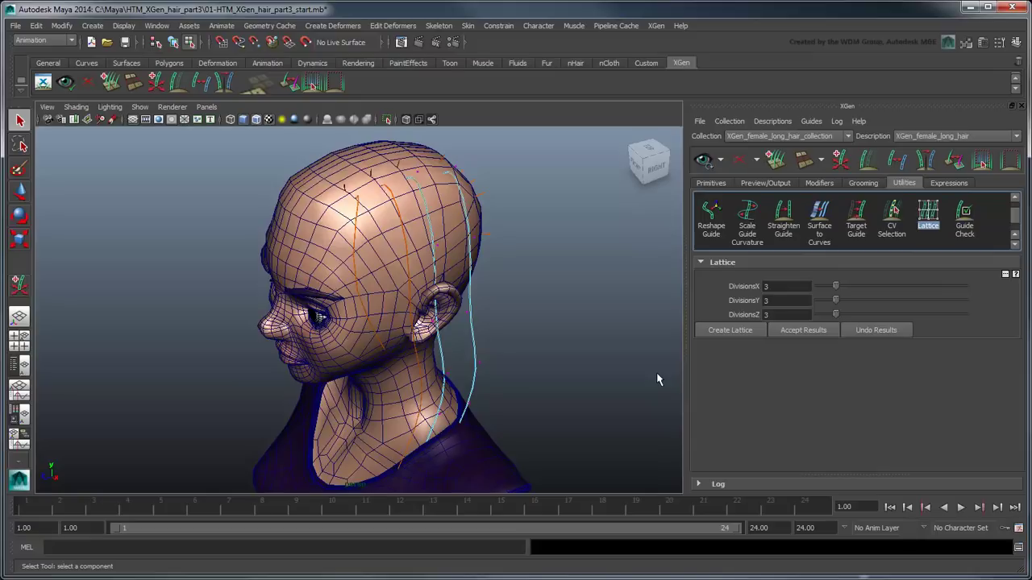
# Step: Generate the XGen hair preview from the finished guides and inspect the hair around the forehead and side
pyautogui.keyDown('alt'); pyautogui.moveTo(656, 379); pyautogui.dragTo(473, 363); pyautogui.keyUp('alt')
pyautogui.scroll(-2, 484, 366)
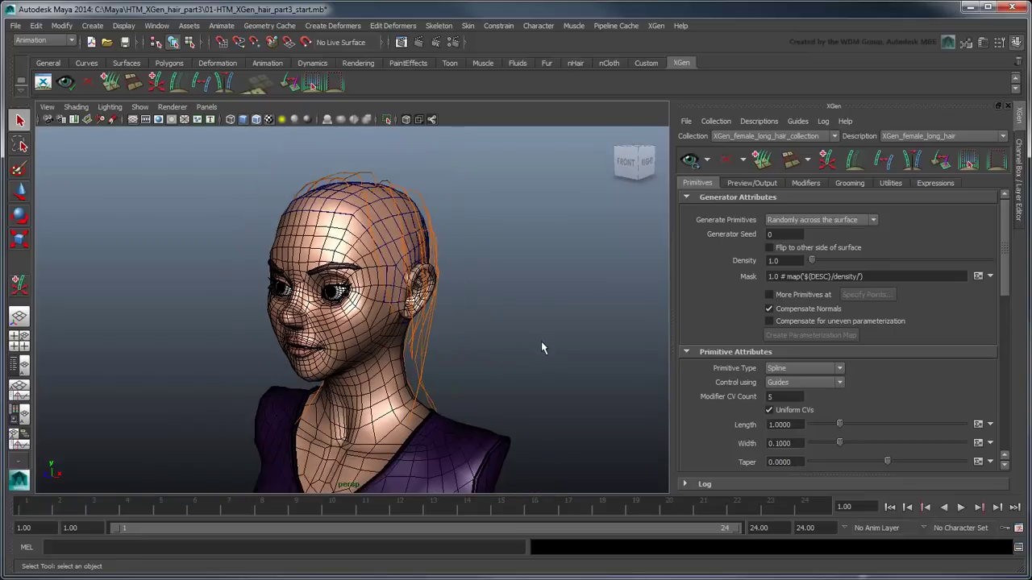
pyautogui.click(692, 160)
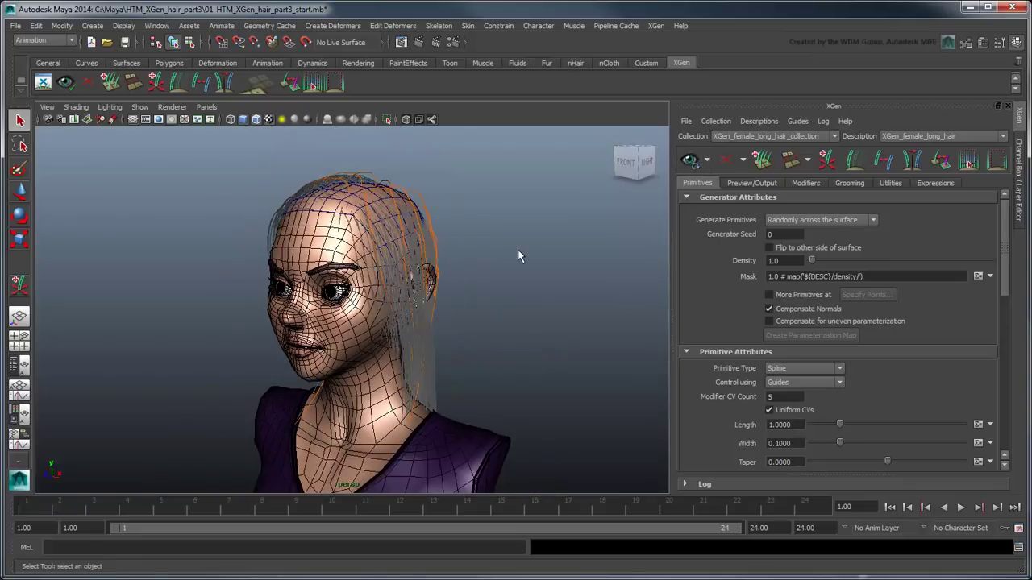
pyautogui.scroll(4, 518, 249)
pyautogui.keyDown('alt'); pyautogui.moveTo(508, 302); pyautogui.dragTo(543, 306); pyautogui.keyUp('alt')
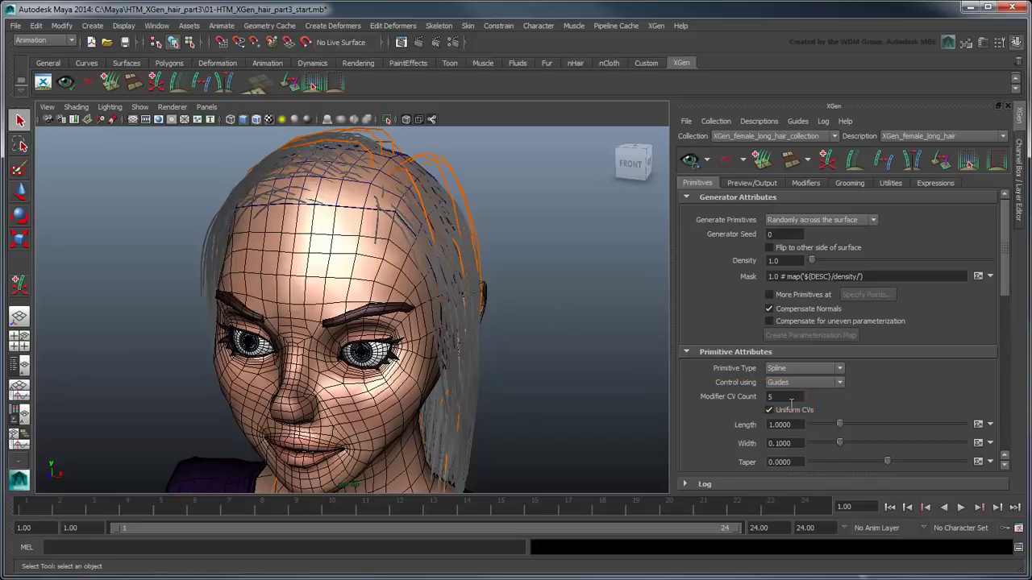
# Step: Set the primitives' Modifier CV Count to 15 and the Density to 20
pyautogui.moveTo(789, 401); pyautogui.dragTo(767, 402)
pyautogui.write('15')
pyautogui.press('Return')
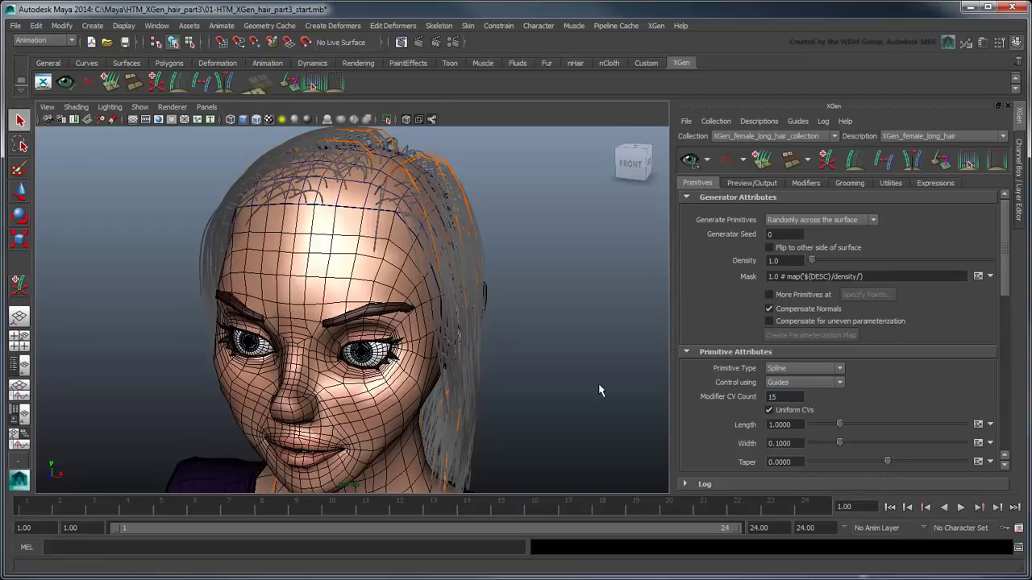
pyautogui.click(774, 260)
pyautogui.write('20')
pyautogui.press('Return')
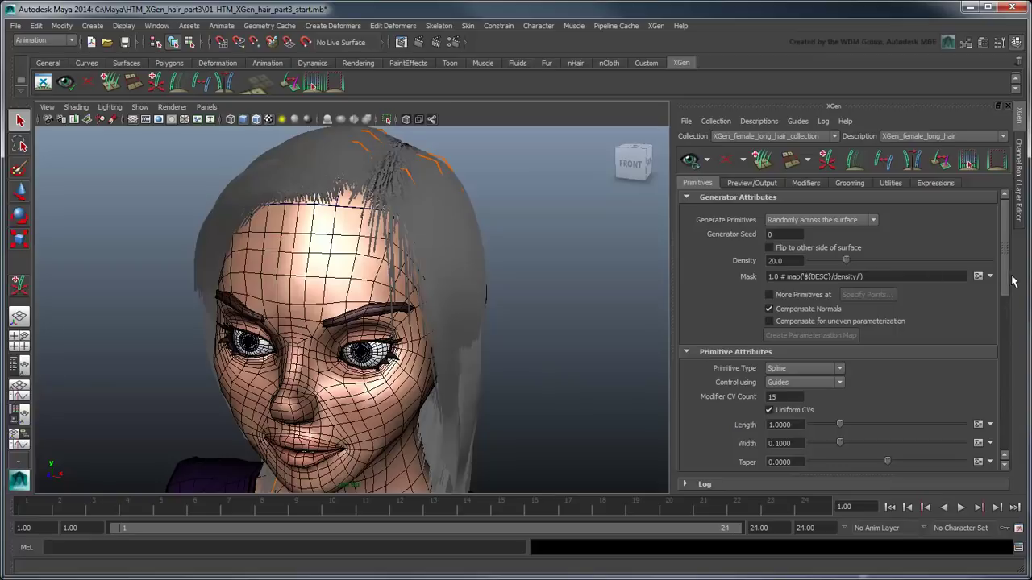
# Step: Set the hair's Taper to 0.8, Taper Start to 0.3 and Width to 0.08
pyautogui.moveTo(1007, 278); pyautogui.dragTo(1007, 344)
pyautogui.moveTo(798, 282); pyautogui.dragTo(756, 283)
pyautogui.write('0.8')
pyautogui.press('Return')
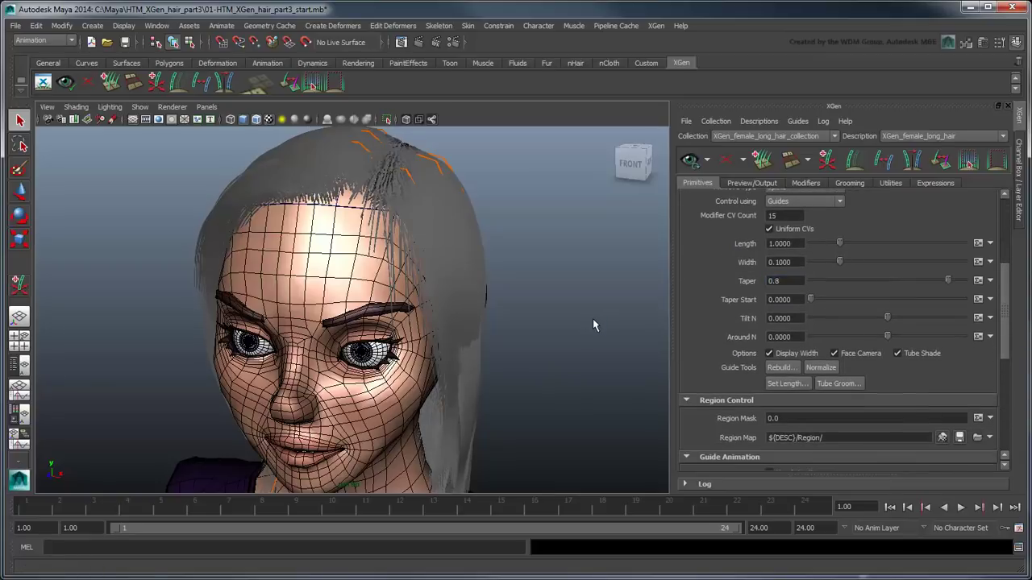
pyautogui.press('Tab')
pyautogui.write('0.3')
pyautogui.press('Return')
pyautogui.moveTo(802, 265); pyautogui.dragTo(759, 263)
pyautogui.write('0.08')
pyautogui.press('Return')
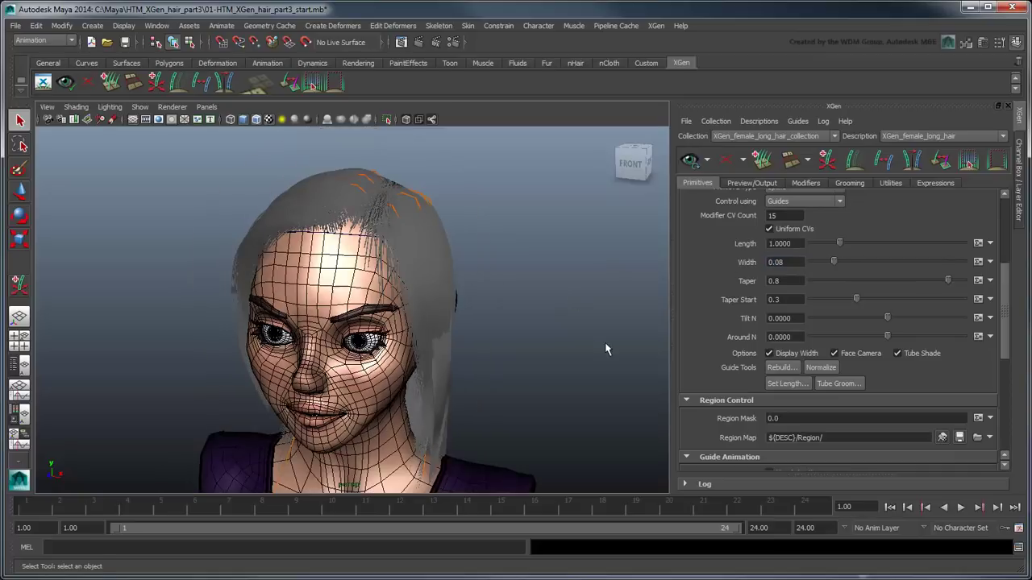
# Step: Turn off the wireframe overlay on the shaded model and inspect the hair along the parting from above
pyautogui.keyDown('alt'); pyautogui.moveTo(560, 359); pyautogui.dragTo(465, 377); pyautogui.keyUp('alt')
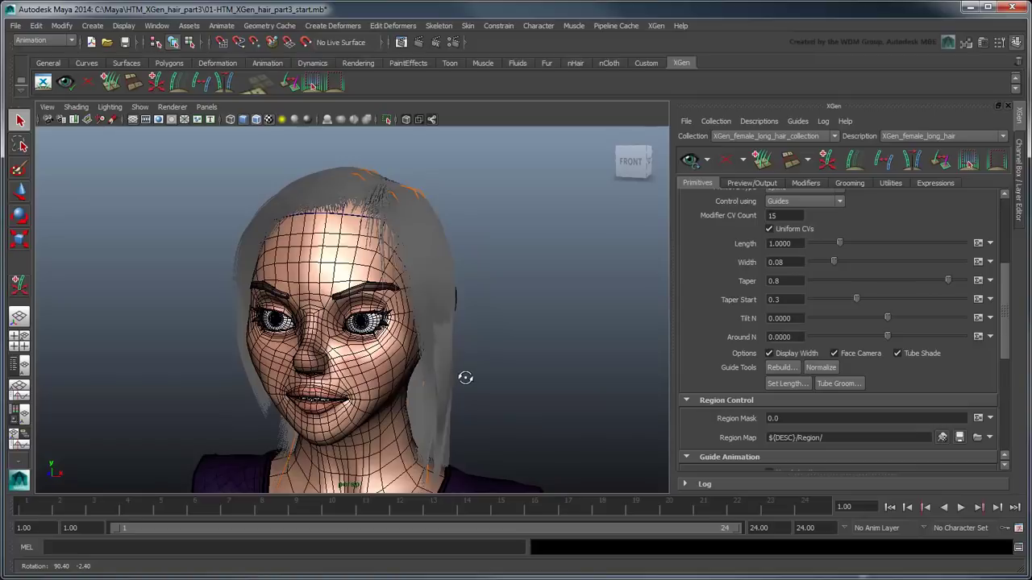
pyautogui.click(265, 121)
pyautogui.keyDown('alt'); pyautogui.moveTo(534, 322); pyautogui.dragTo(470, 337); pyautogui.keyUp('alt')
pyautogui.keyDown('alt'); pyautogui.moveTo(470, 336); pyautogui.dragTo(490, 366, button='right'); pyautogui.keyUp('alt')
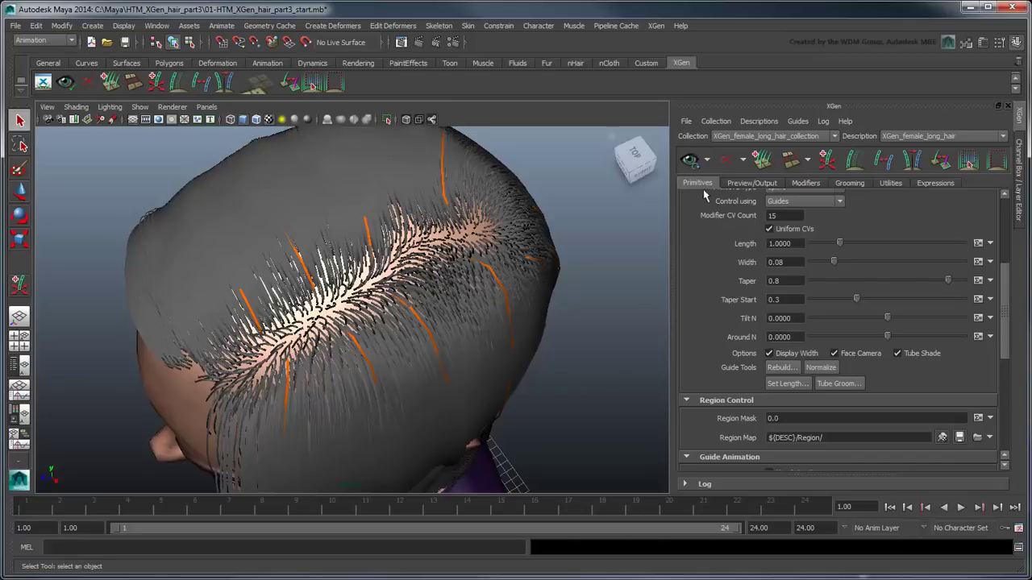
# Step: Clear the hair preview and set the Region Mask to 1
pyautogui.click(726, 159)
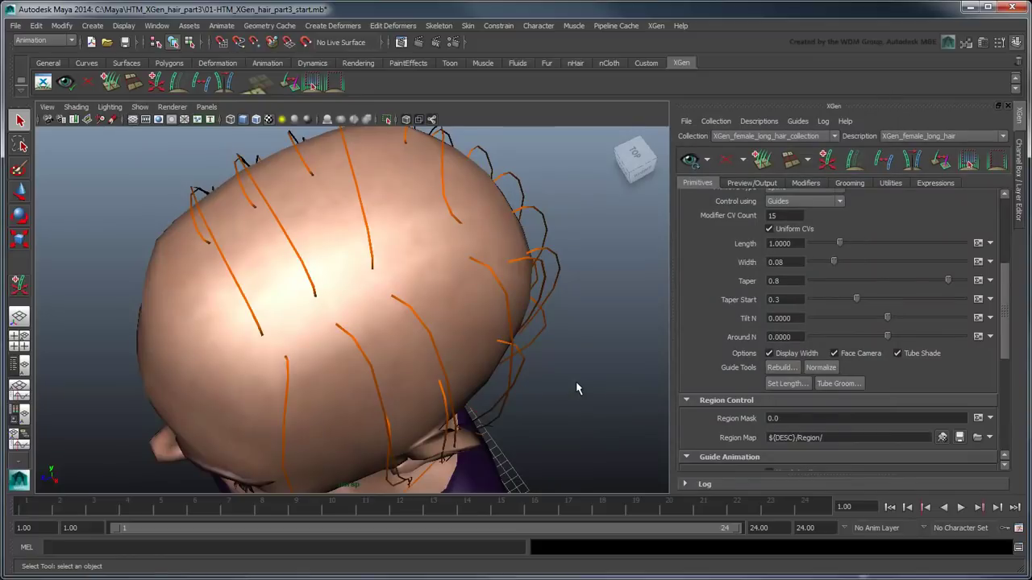
pyautogui.doubleClick(774, 418)
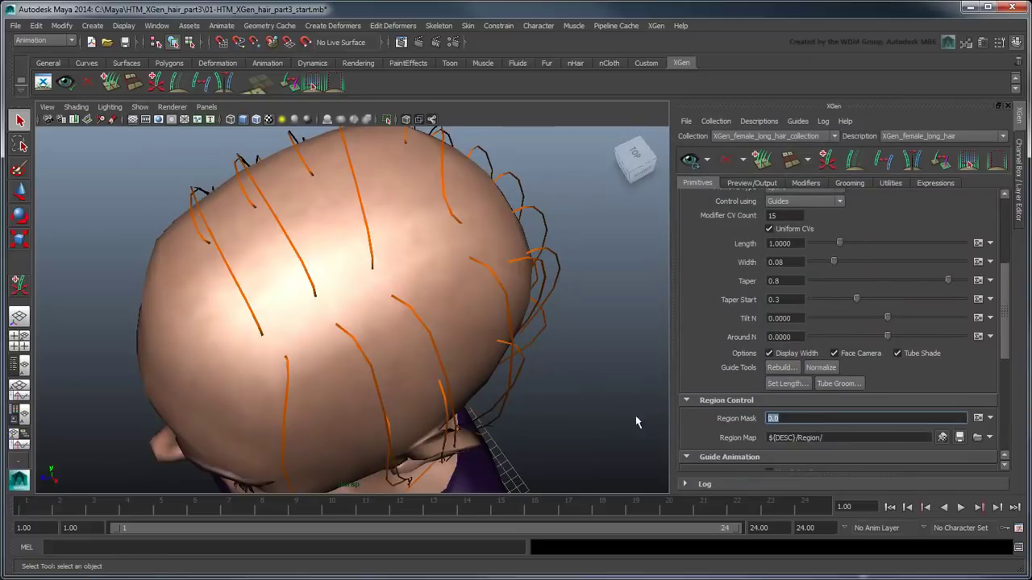
pyautogui.write('1')
pyautogui.press('Return')
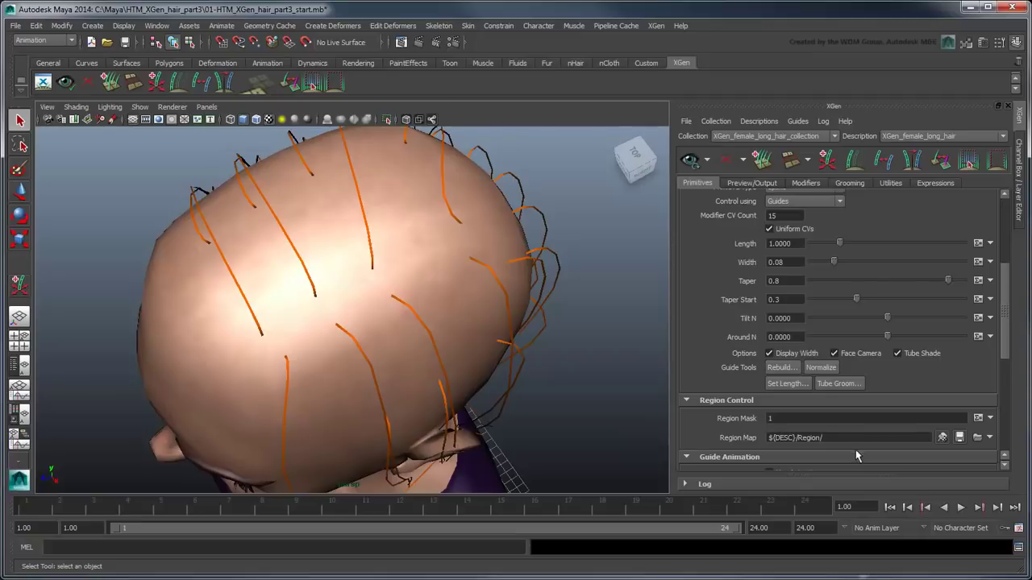
# Step: Create a red region map named XGen_female_hair_region with a map resolution of 15
pyautogui.click(988, 438)
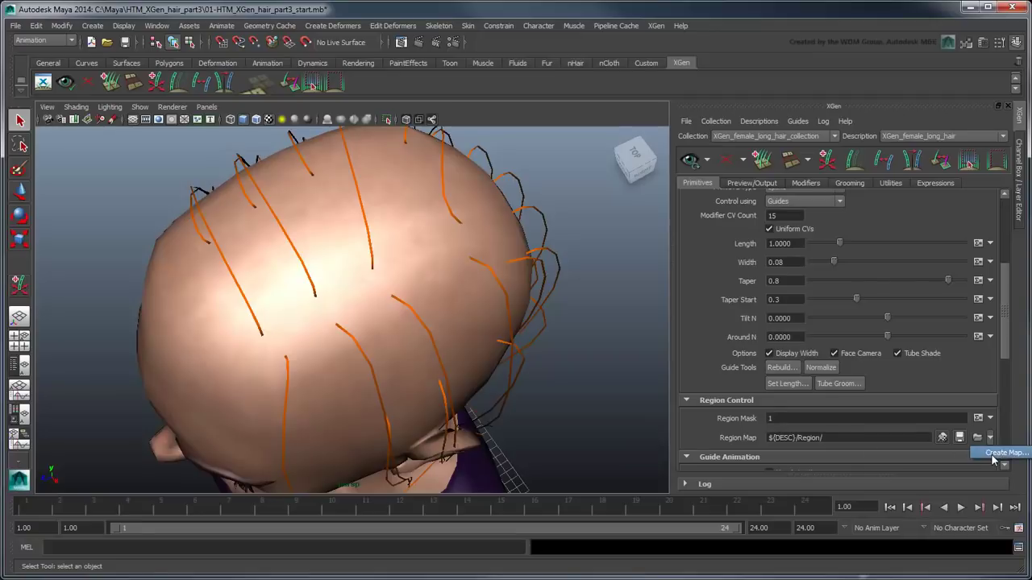
pyautogui.click(993, 456)
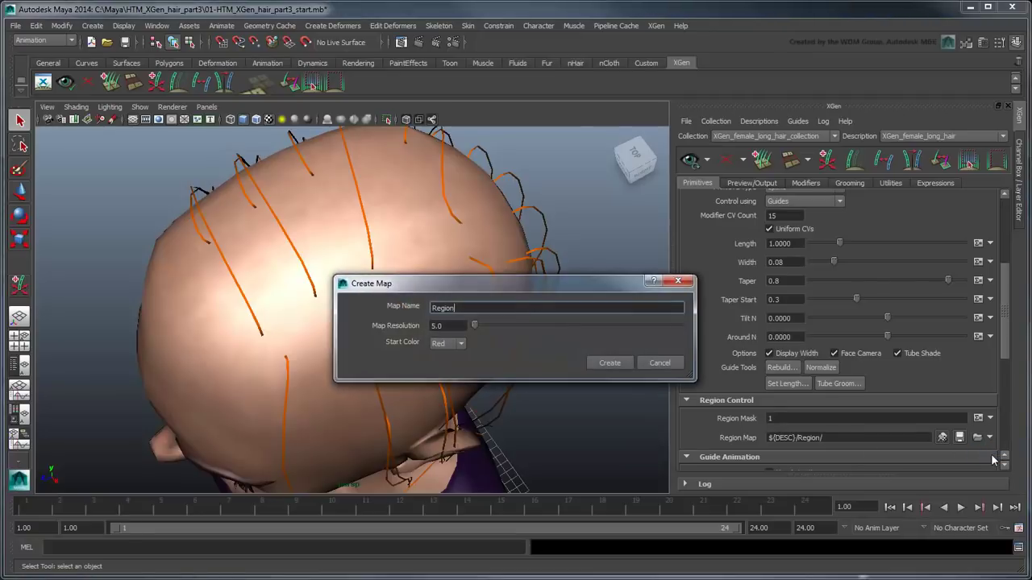
pyautogui.doubleClick(533, 309)
pyautogui.write('XGen_female_hair_region')
pyautogui.press('Tab')
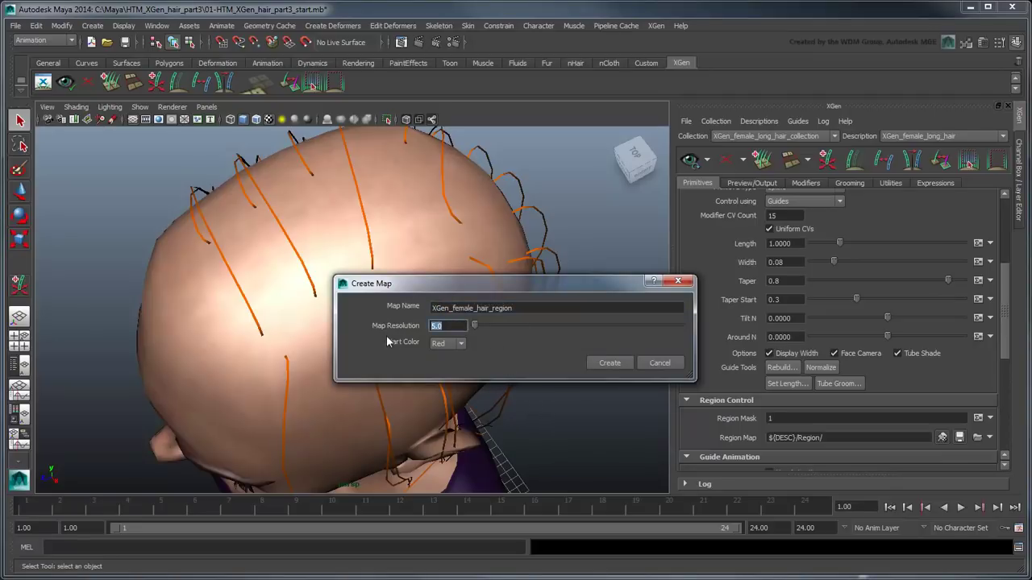
pyautogui.write('15')
pyautogui.click(606, 364)
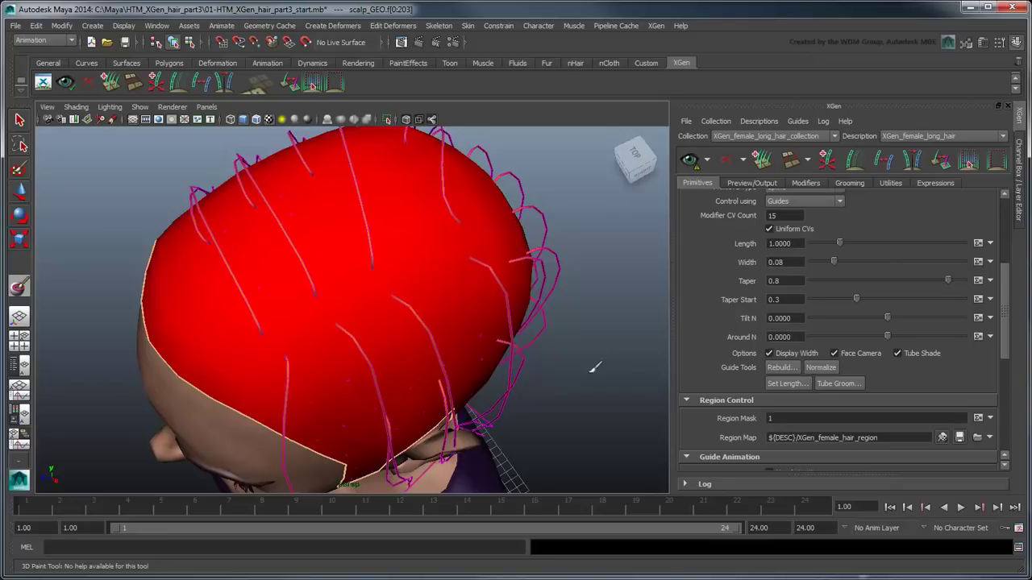
# Step: Set the 3D Paint Tool to blue with a square brush profile
pyautogui.doubleClick(20, 288)
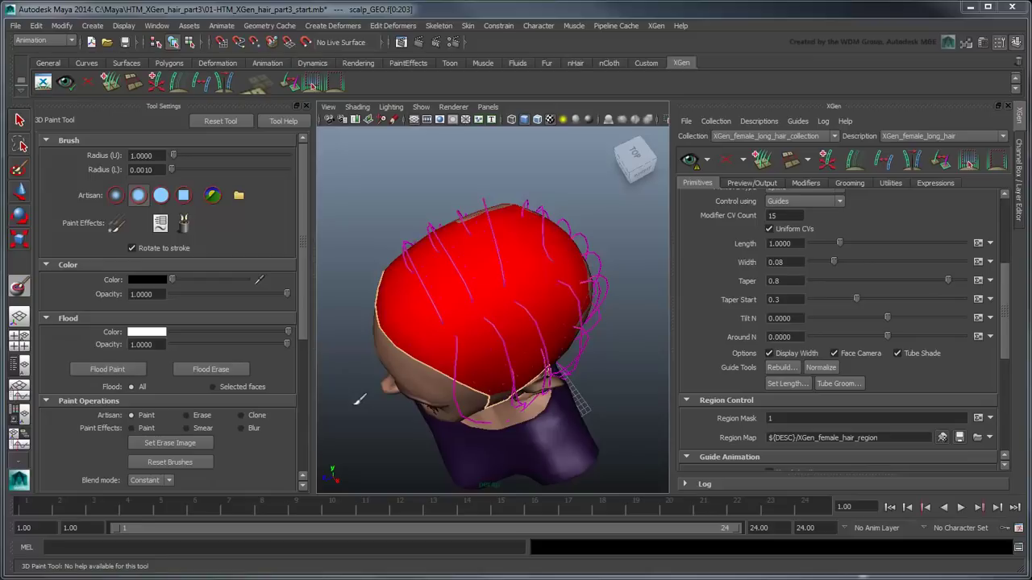
pyautogui.click(160, 281)
pyautogui.click(160, 252)
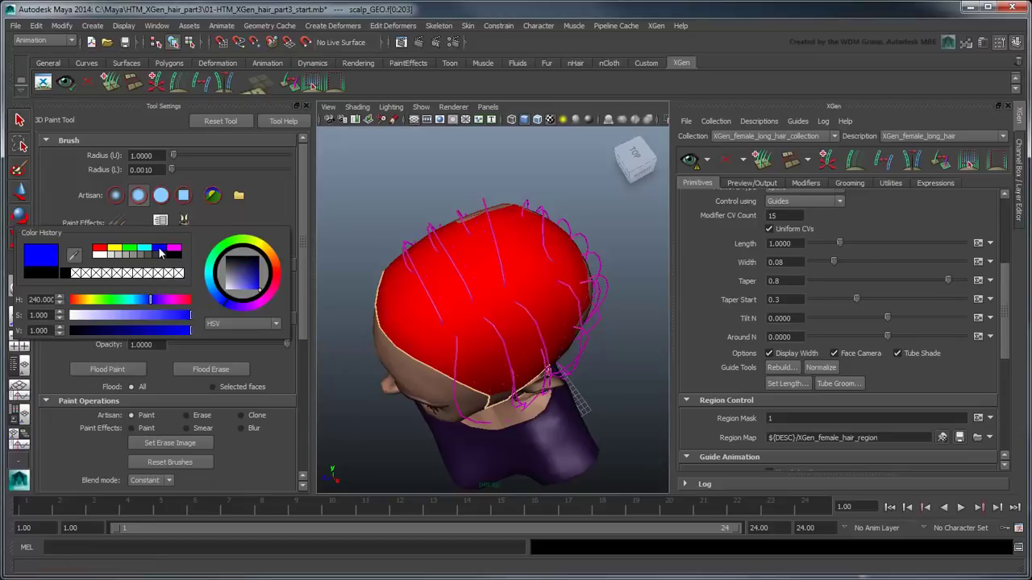
pyautogui.click(185, 198)
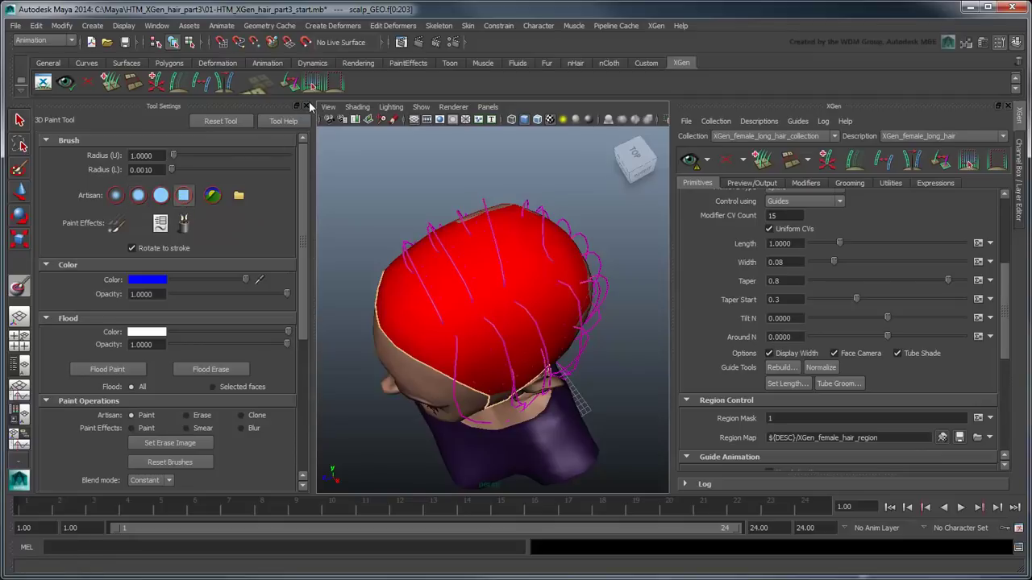
pyautogui.click(305, 105)
# Step: Paint the scalp blue on one side of the parting, from the front hairline around the ear to the middle of the back
pyautogui.moveTo(482, 262); pyautogui.dragTo(272, 371)
pyautogui.moveTo(367, 334); pyautogui.dragTo(520, 263)
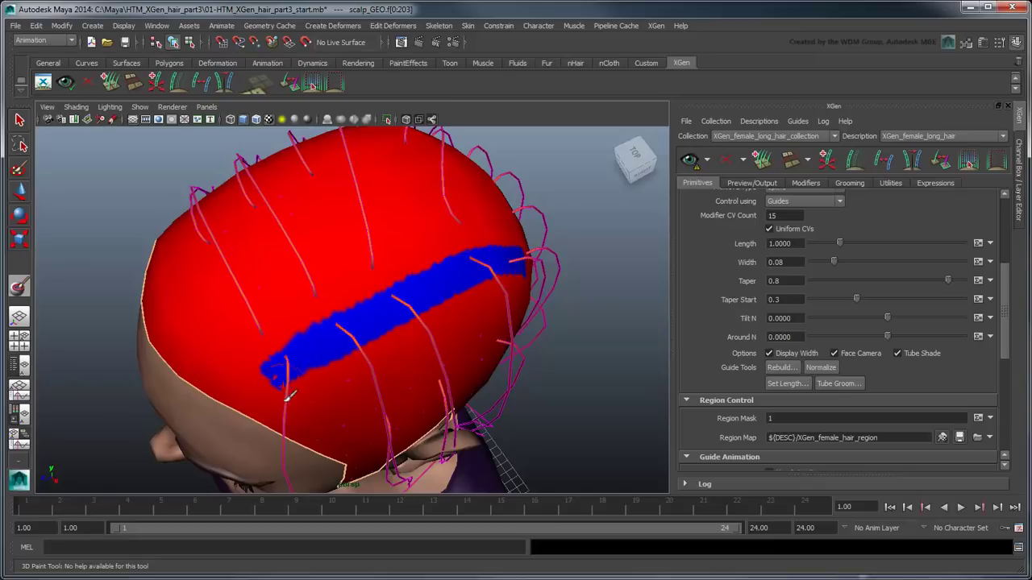
pyautogui.moveTo(279, 390)
pyautogui.mouseDown()
pyautogui.moveTo(274, 415)
pyautogui.moveTo(218, 264)
pyautogui.moveTo(242, 252)
pyautogui.moveTo(422, 295)
pyautogui.moveTo(323, 387)
pyautogui.moveTo(435, 421)
pyautogui.moveTo(491, 348)
pyautogui.moveTo(409, 231)
pyautogui.moveTo(258, 247)
pyautogui.moveTo(292, 251)
pyautogui.moveTo(355, 375)
pyautogui.moveTo(338, 458)
pyautogui.mouseUp()
pyautogui.moveTo(304, 307); pyautogui.dragTo(282, 335)
pyautogui.moveTo(333, 216)
pyautogui.mouseDown()
pyautogui.moveTo(383, 256)
pyautogui.moveTo(398, 417)
pyautogui.moveTo(387, 464)
pyautogui.mouseUp()
pyautogui.moveTo(308, 178)
pyautogui.mouseDown()
pyautogui.moveTo(351, 210)
pyautogui.moveTo(393, 264)
pyautogui.mouseUp()
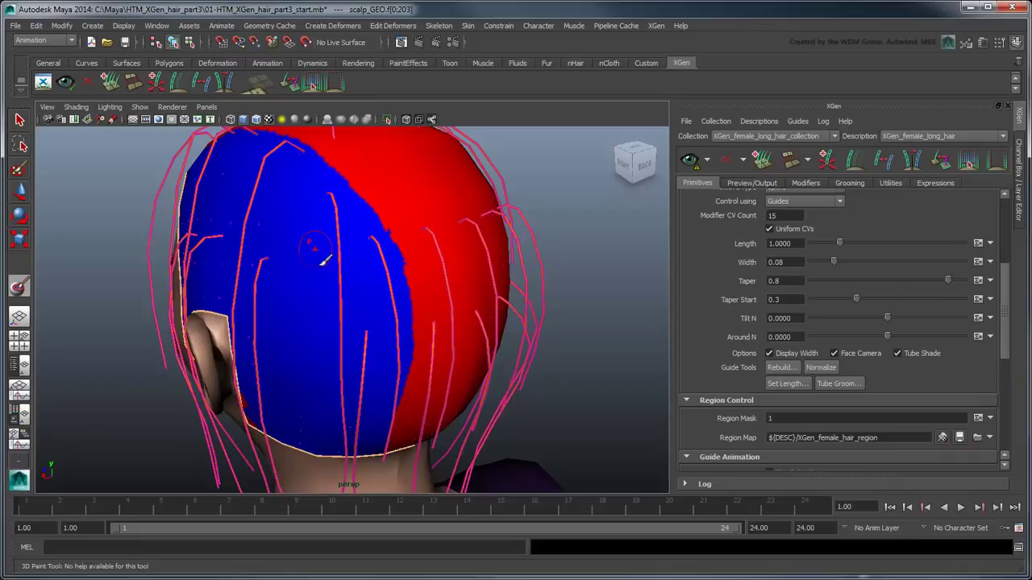
pyautogui.keyDown('alt'); pyautogui.moveTo(323, 288); pyautogui.dragTo(332, 367, button='middle'); pyautogui.keyUp('alt')
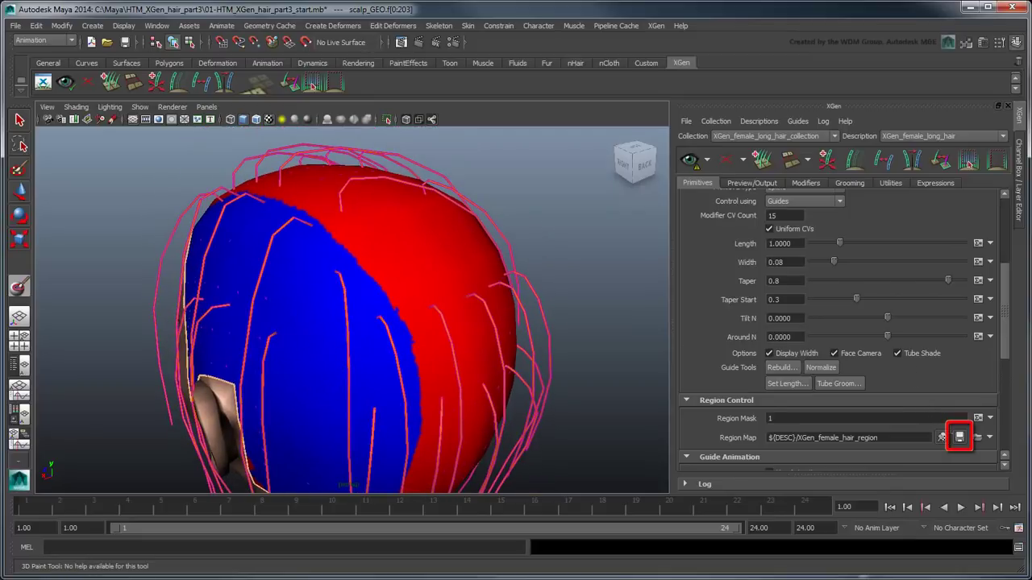
# Step: Preview the hair and examine how it splits along the parting from the top and the back of the head
pyautogui.click(690, 161)
pyautogui.keyDown('alt'); pyautogui.moveTo(439, 333); pyautogui.dragTo(543, 372); pyautogui.keyUp('alt')
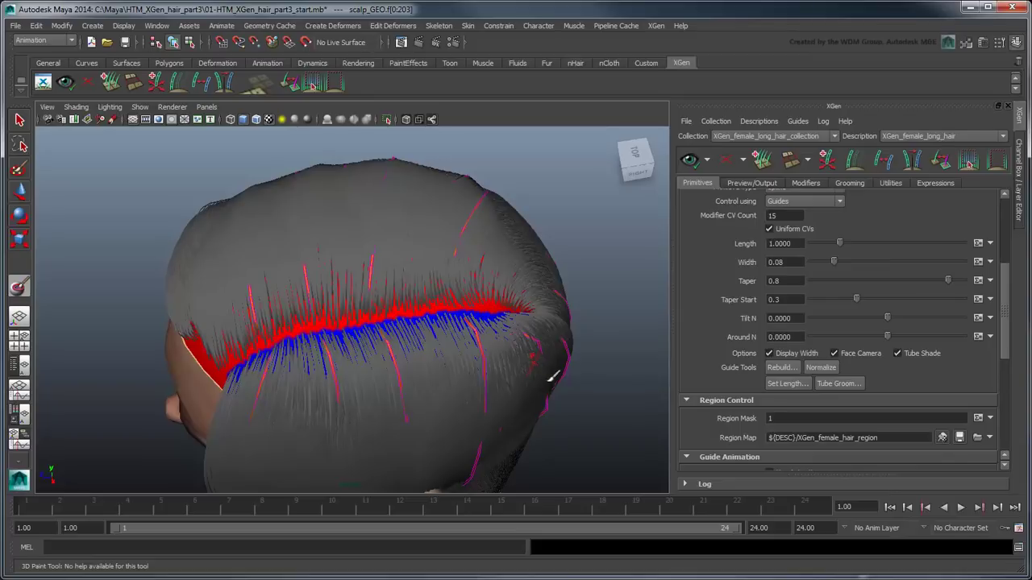
pyautogui.keyDown('alt'); pyautogui.moveTo(553, 368); pyautogui.dragTo(410, 320); pyautogui.keyUp('alt')
pyautogui.keyDown('alt'); pyautogui.moveTo(410, 322); pyautogui.dragTo(488, 328, button='right'); pyautogui.keyUp('alt')
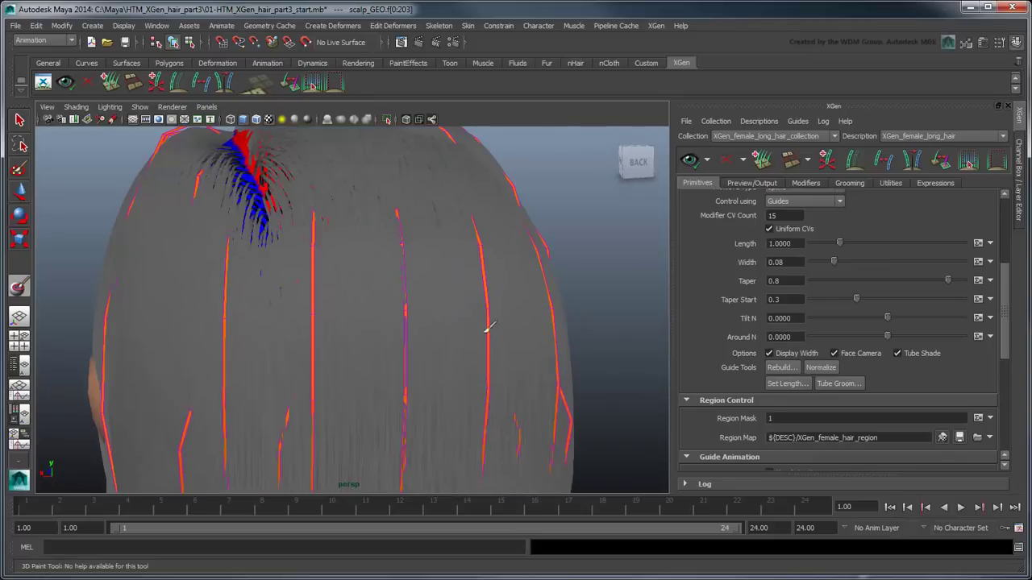
pyautogui.keyDown('alt'); pyautogui.moveTo(453, 306); pyautogui.dragTo(484, 334, button='middle'); pyautogui.keyUp('alt')
pyautogui.keyDown('alt'); pyautogui.moveTo(467, 334); pyautogui.dragTo(399, 339, button='right'); pyautogui.keyUp('alt')
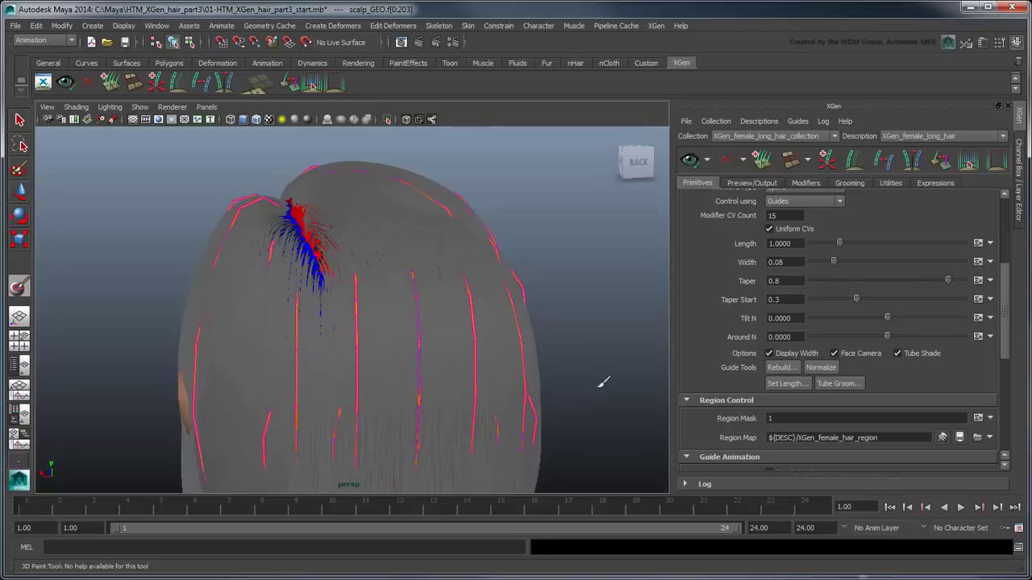
# Step: Clear the hair preview and create a white map for the Region Mask named XGen_female_region_mask with a map resolution of 15
pyautogui.click(731, 164)
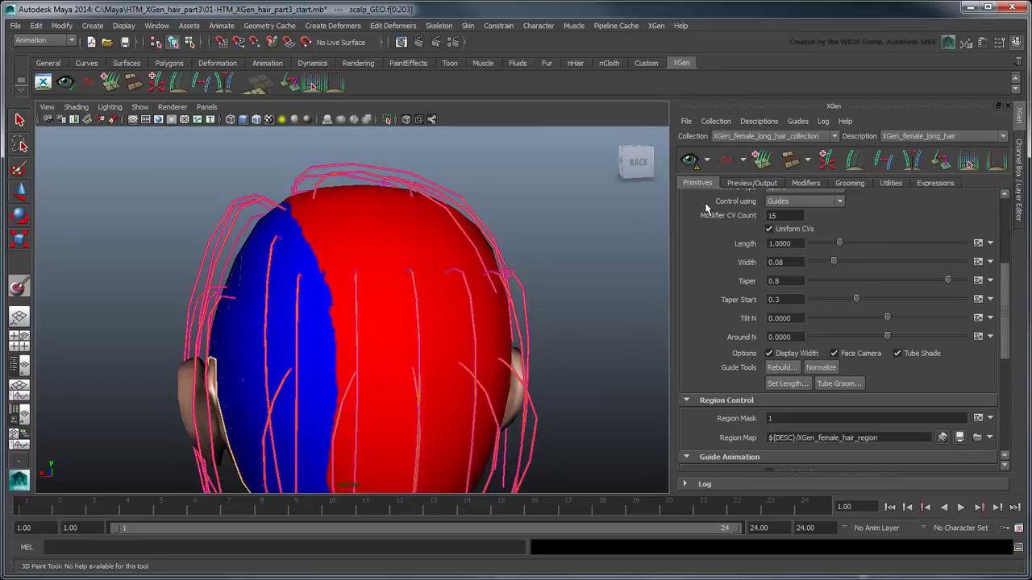
pyautogui.click(990, 437)
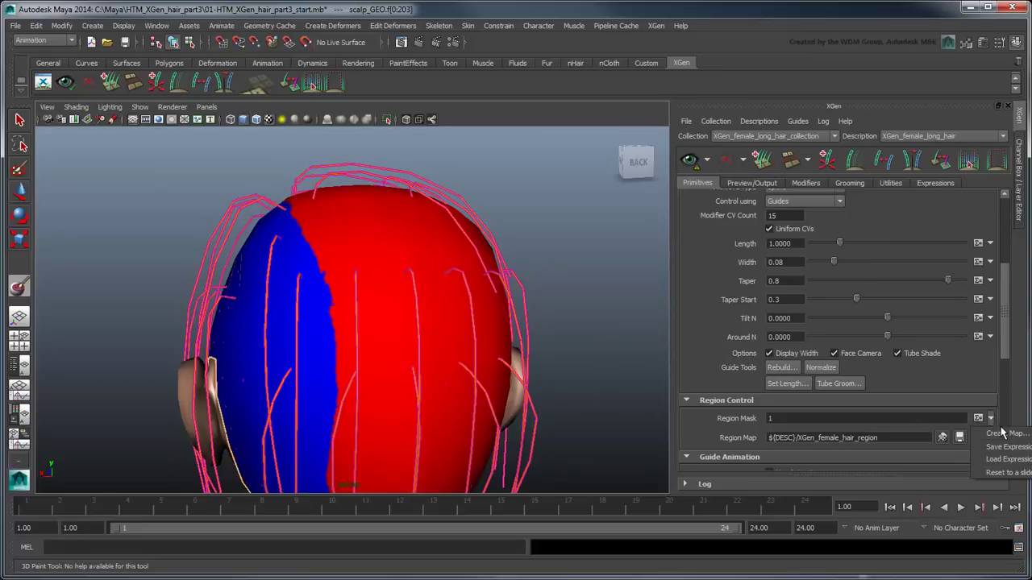
pyautogui.click(996, 435)
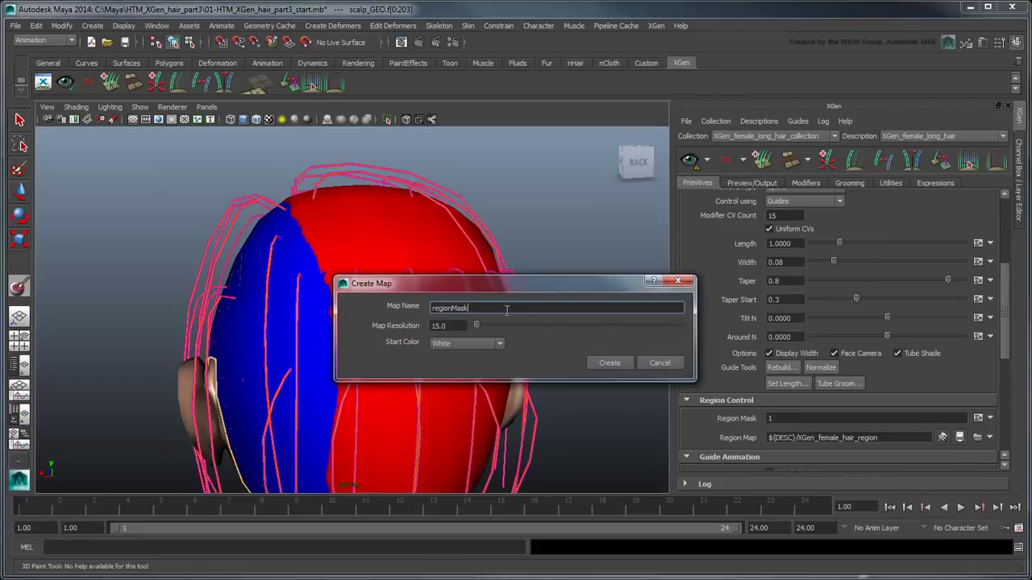
pyautogui.moveTo(508, 312); pyautogui.dragTo(395, 309)
pyautogui.write('XGen_female_region_mask')
pyautogui.click(597, 363)
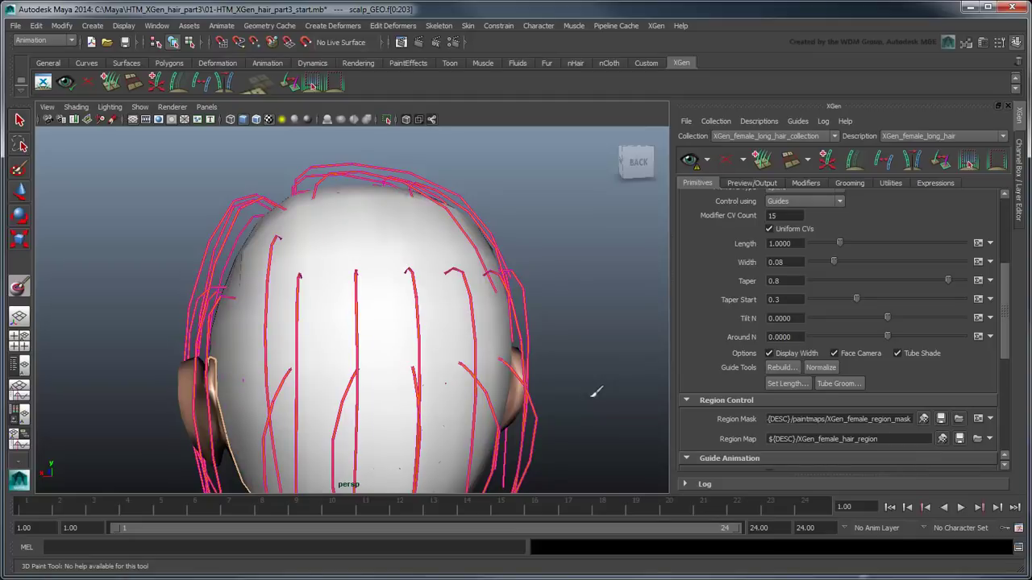
# Step: Paint the back of the scalp below the end of the parting black on the region mask and save the mask map
pyautogui.keyDown('alt'); pyautogui.moveTo(484, 342); pyautogui.dragTo(437, 322, button='right'); pyautogui.keyUp('alt')
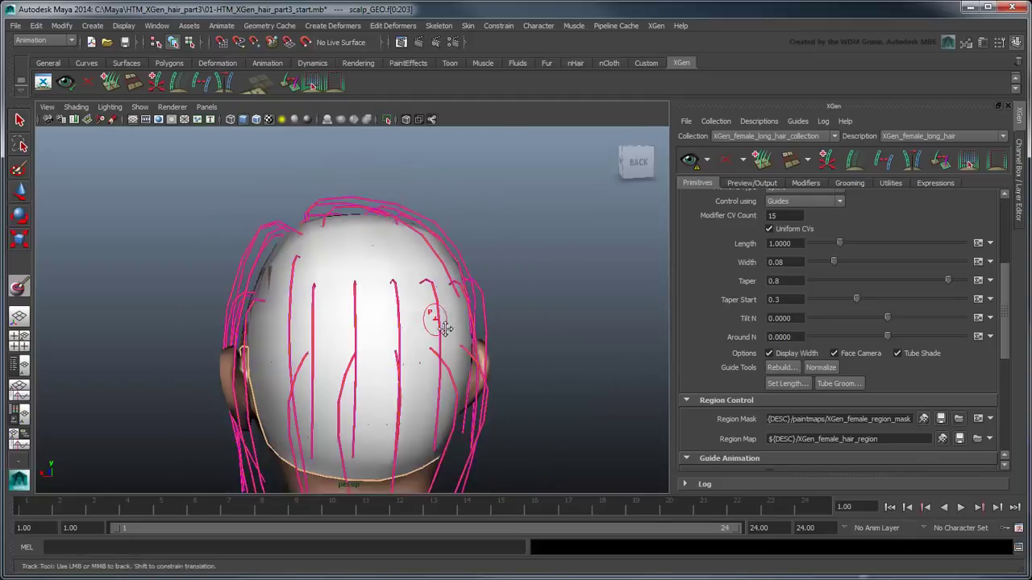
pyautogui.keyDown('alt'); pyautogui.moveTo(421, 297); pyautogui.dragTo(440, 295); pyautogui.keyUp('alt')
pyautogui.moveTo(448, 244)
pyautogui.mouseDown()
pyautogui.moveTo(291, 295)
pyautogui.moveTo(331, 415)
pyautogui.moveTo(385, 316)
pyautogui.moveTo(332, 395)
pyautogui.moveTo(407, 415)
pyautogui.moveTo(432, 295)
pyautogui.moveTo(464, 338)
pyautogui.moveTo(451, 395)
pyautogui.mouseUp()
pyautogui.moveTo(452, 395)
pyautogui.keyDown('alt'); pyautogui.mouseDown()
pyautogui.moveTo(395, 407)
pyautogui.moveTo(359, 405)
pyautogui.moveTo(363, 397)
pyautogui.mouseUp(); pyautogui.keyUp('alt')
pyautogui.keyDown('alt'); pyautogui.moveTo(362, 391); pyautogui.dragTo(433, 379); pyautogui.keyUp('alt')
pyautogui.moveTo(387, 260); pyautogui.dragTo(374, 398)
pyautogui.keyDown('alt'); pyautogui.moveTo(419, 366); pyautogui.dragTo(357, 387); pyautogui.keyUp('alt')
pyautogui.moveTo(453, 313)
pyautogui.mouseDown()
pyautogui.moveTo(338, 281)
pyautogui.moveTo(429, 293)
pyautogui.mouseUp()
pyautogui.moveTo(305, 264)
pyautogui.keyDown('alt'); pyautogui.mouseDown()
pyautogui.moveTo(348, 262)
pyautogui.moveTo(323, 295)
pyautogui.mouseUp(); pyautogui.keyUp('alt')
pyautogui.keyDown('alt'); pyautogui.moveTo(387, 281); pyautogui.dragTo(312, 294); pyautogui.keyUp('alt')
pyautogui.moveTo(371, 339); pyautogui.dragTo(369, 457)
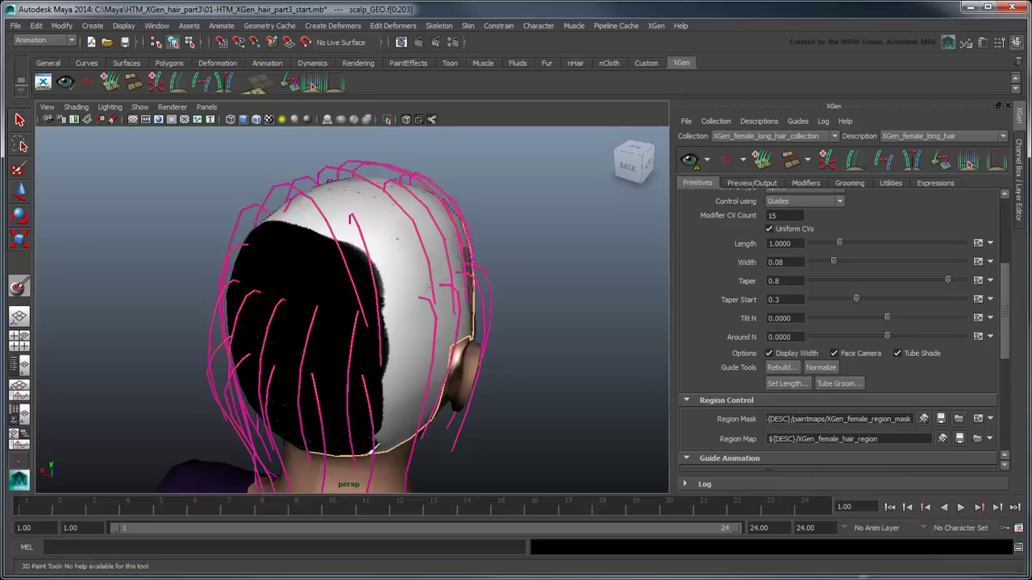
pyautogui.keyDown('alt'); pyautogui.moveTo(322, 353); pyautogui.dragTo(395, 335); pyautogui.keyUp('alt')
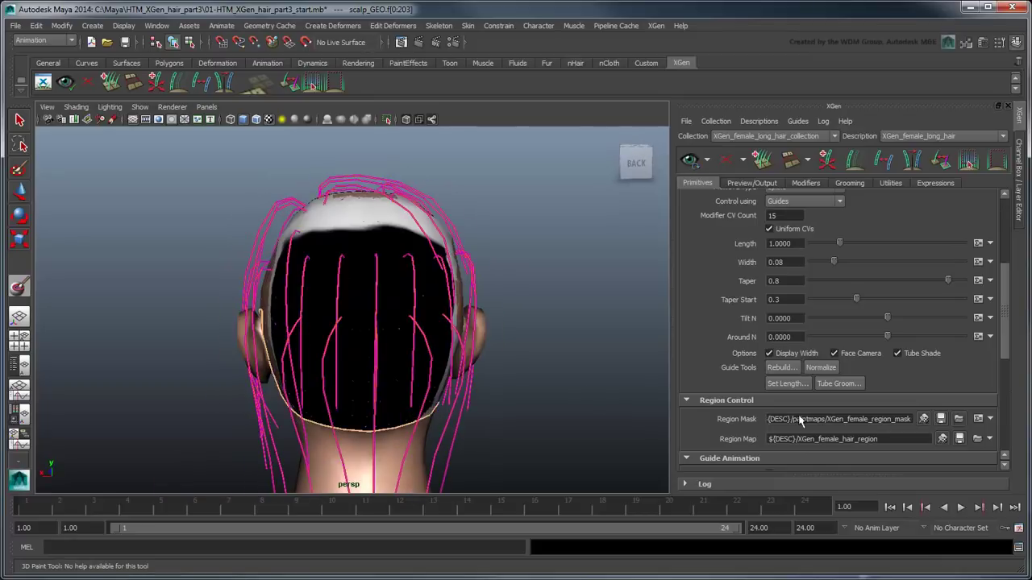
pyautogui.click(941, 419)
pyautogui.keyDown('alt'); pyautogui.moveTo(483, 322); pyautogui.dragTo(516, 345); pyautogui.keyUp('alt')
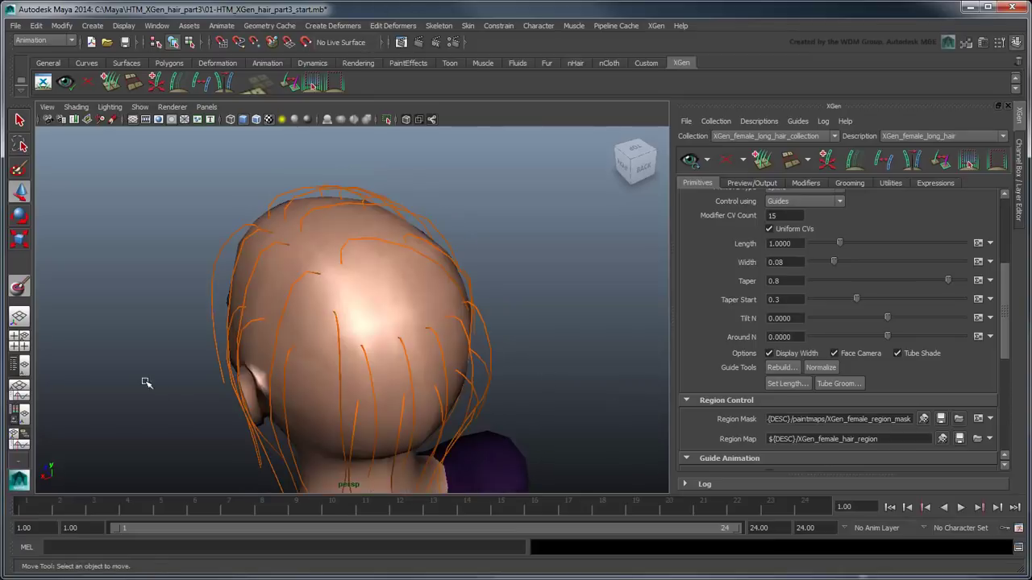
# Step: Add three new guides in a row on the front of the scalp, just in front of where the parting starts
pyautogui.keyDown('alt'); pyautogui.moveTo(146, 382); pyautogui.dragTo(380, 387); pyautogui.keyUp('alt')
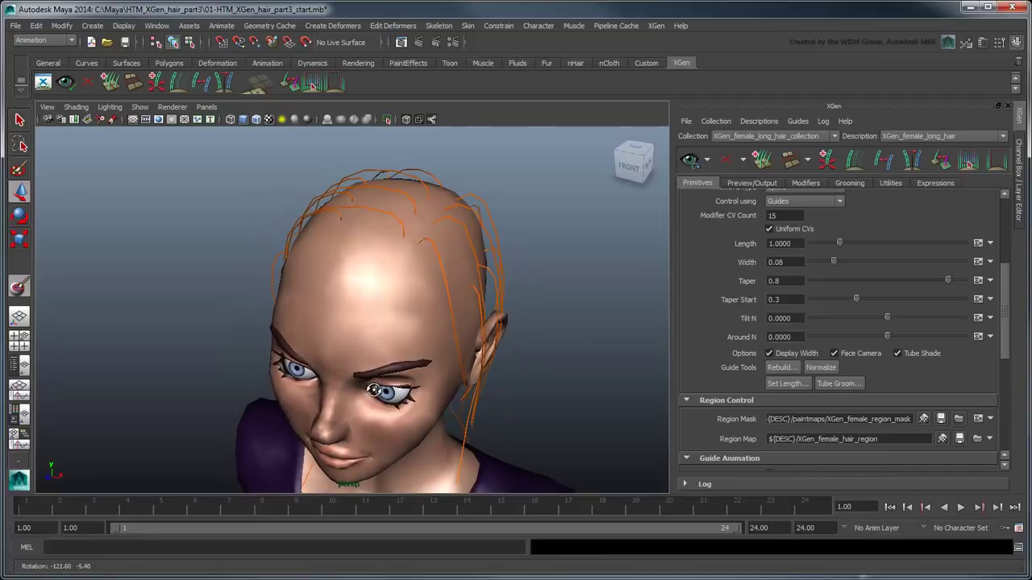
pyautogui.click(830, 163)
pyautogui.scroll(3, 583, 282)
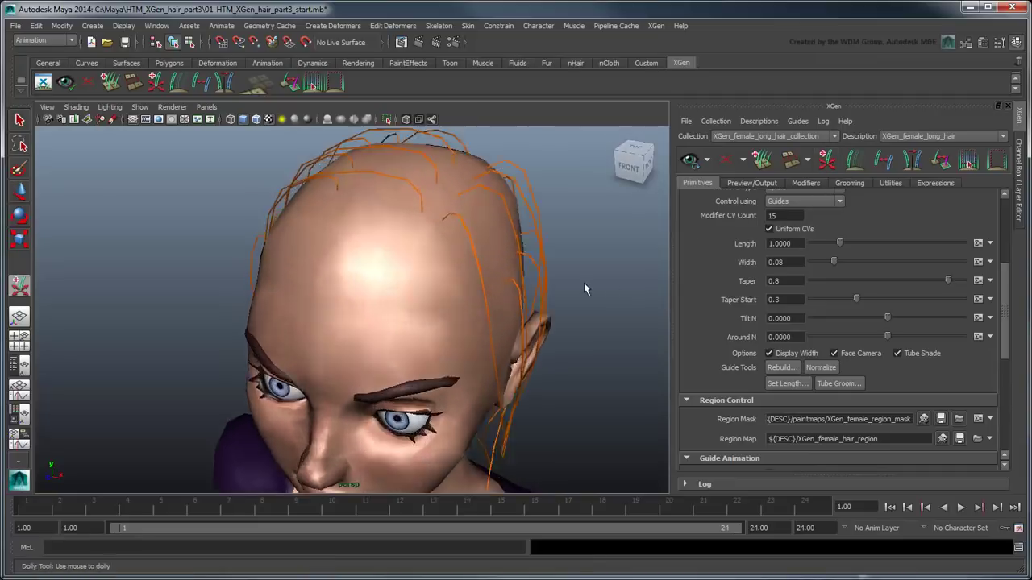
pyautogui.keyDown('alt'); pyautogui.moveTo(583, 282); pyautogui.dragTo(574, 319); pyautogui.keyUp('alt')
pyautogui.click(419, 282)
pyautogui.click(396, 265)
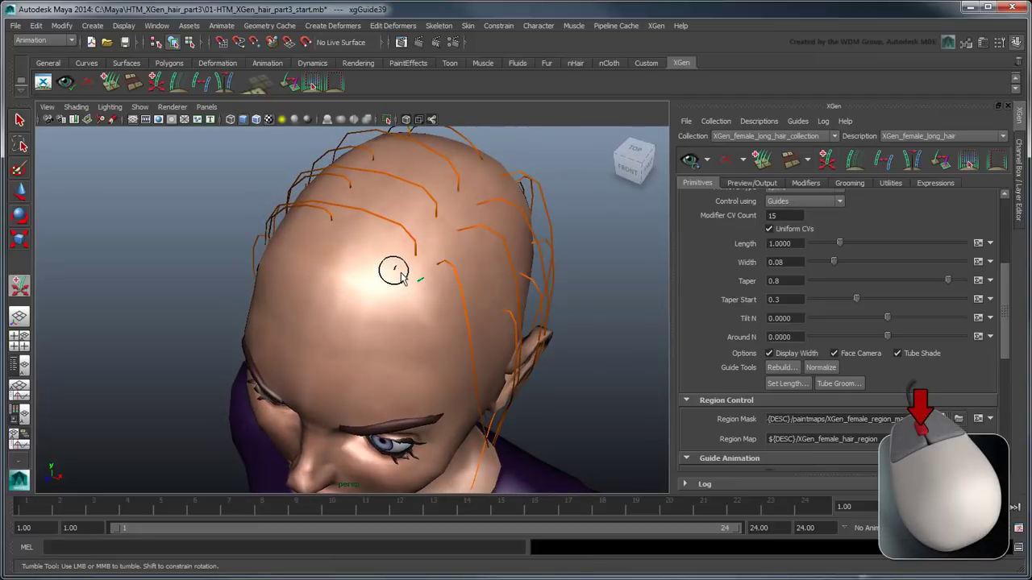
pyautogui.click(365, 272)
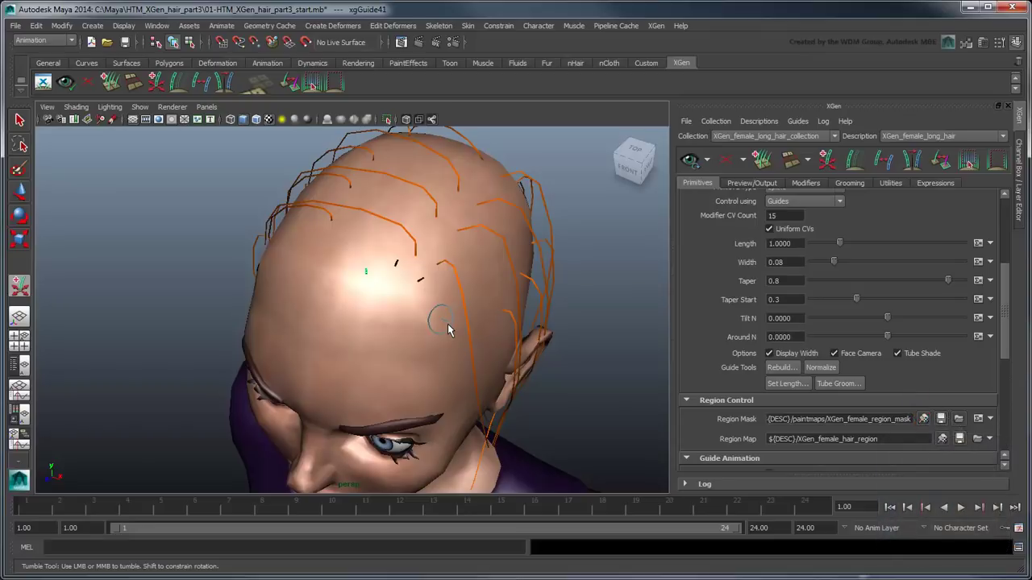
# Step: Move the control points of the new front guide farthest from the parting so it sweeps across the forehead to the opposite temple
pyautogui.press('q')
pyautogui.keyDown('alt'); pyautogui.moveTo(407, 311); pyautogui.dragTo(449, 254); pyautogui.keyUp('alt')
pyautogui.moveTo(411, 186); pyautogui.dragTo(377, 174, button='right')
pyautogui.click(414, 181)
pyautogui.press('w')
pyautogui.moveTo(416, 183); pyautogui.dragTo(254, 369)
pyautogui.click(414, 185)
pyautogui.keyDown('alt'); pyautogui.moveTo(459, 216); pyautogui.dragTo(533, 230); pyautogui.keyUp('alt')
pyautogui.moveTo(498, 232); pyautogui.dragTo(529, 244)
pyautogui.keyDown('alt'); pyautogui.moveTo(504, 241); pyautogui.dragTo(407, 252); pyautogui.keyUp('alt')
pyautogui.moveTo(449, 256); pyautogui.dragTo(336, 293)
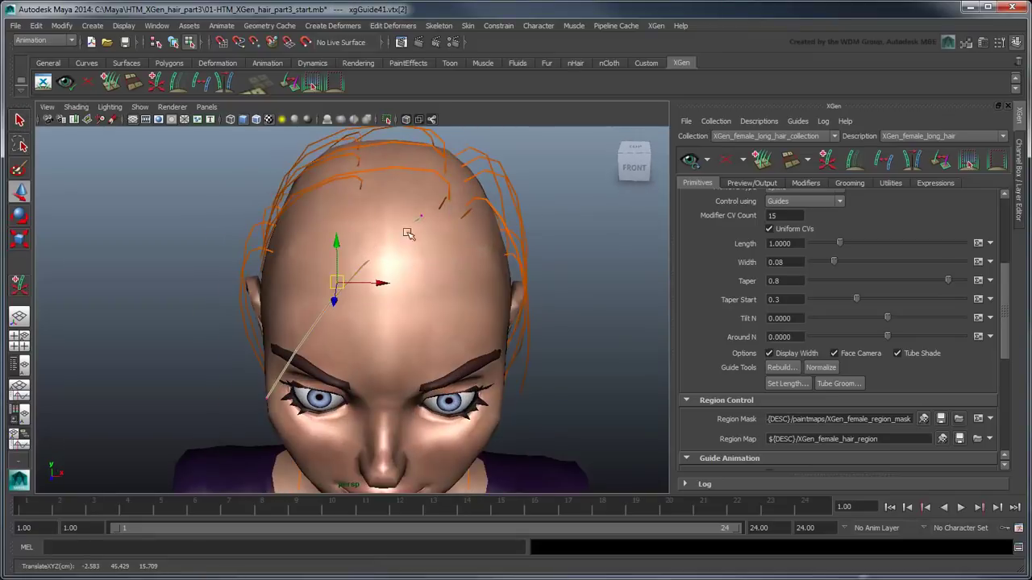
# Step: Shape the other two new front guides into bangs that sweep diagonally across the forehead towards the nose
pyautogui.keyDown('alt'); pyautogui.moveTo(410, 234); pyautogui.dragTo(511, 205); pyautogui.keyUp('alt')
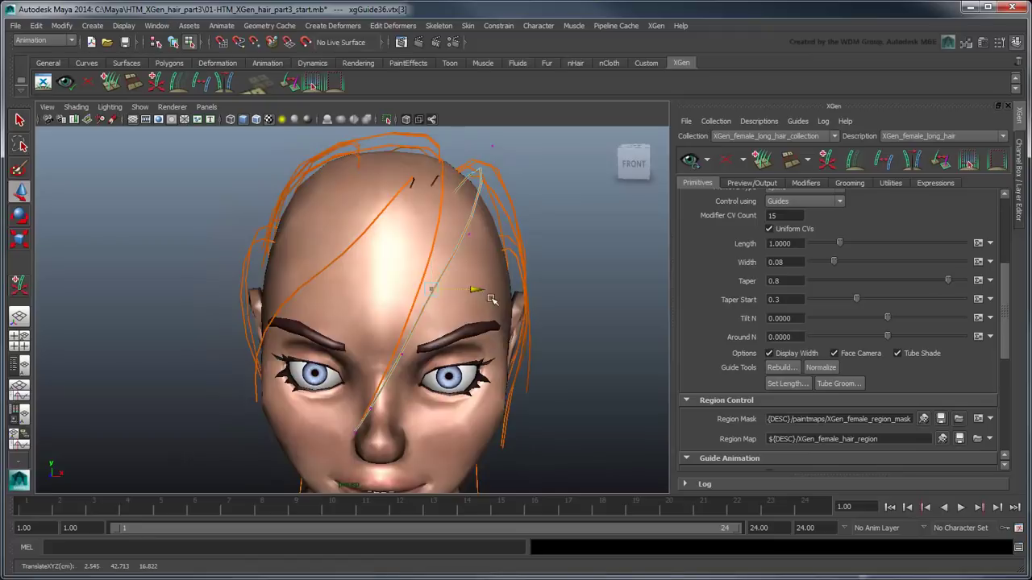
pyautogui.moveTo(483, 294); pyautogui.dragTo(498, 298)
pyautogui.click(565, 251)
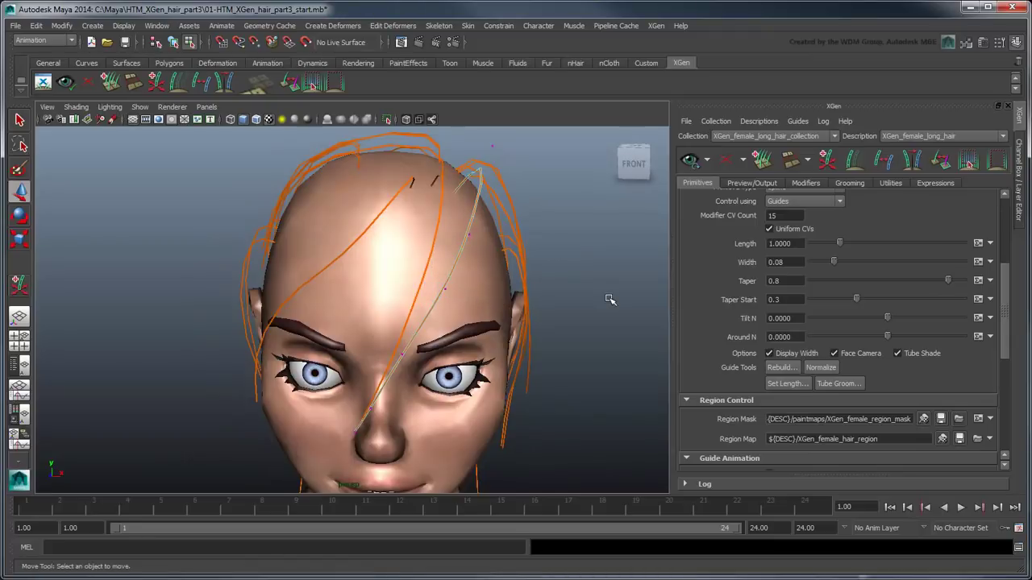
# Step: Preview the hair, check the bangs from the front, and clear the preview
pyautogui.keyDown('alt'); pyautogui.moveTo(569, 317); pyautogui.dragTo(562, 373); pyautogui.keyUp('alt')
pyautogui.click(690, 159)
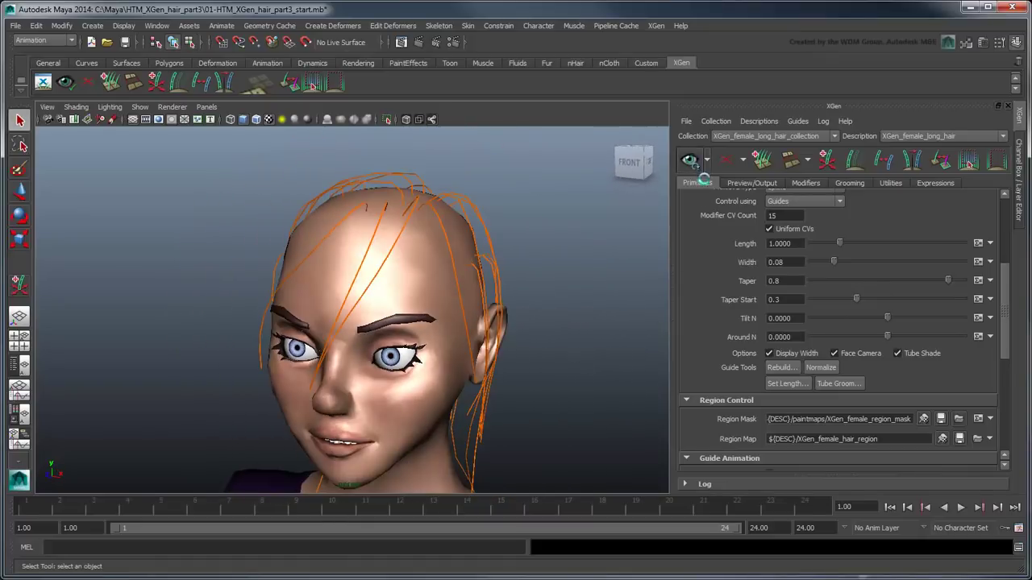
pyautogui.moveTo(573, 346)
pyautogui.keyDown('alt'); pyautogui.mouseDown()
pyautogui.moveTo(587, 340)
pyautogui.moveTo(588, 352)
pyautogui.mouseUp(); pyautogui.keyUp('alt')
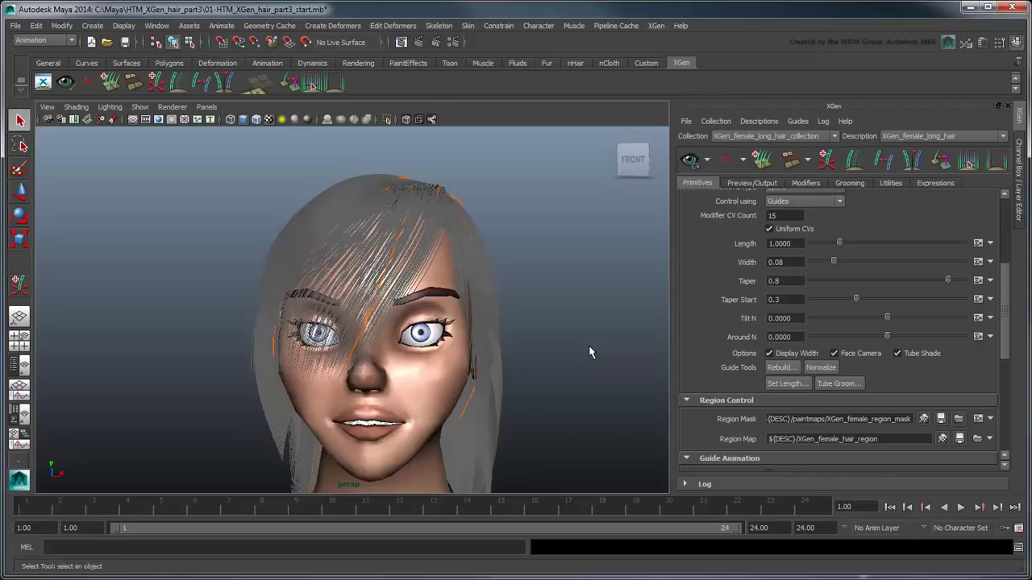
pyautogui.click(738, 157)
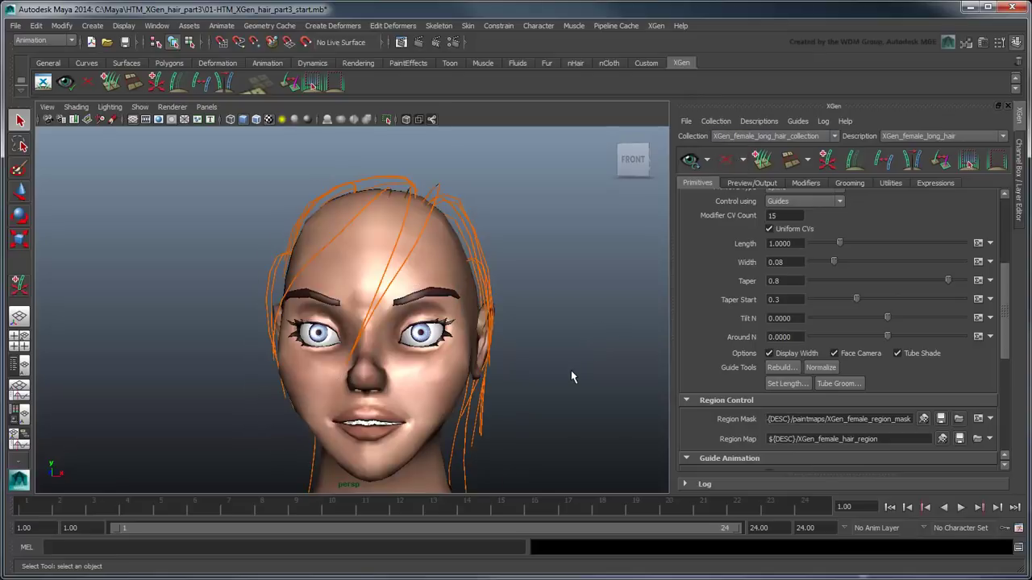
# Step: Reopen the XGen_female_hair_region map for painting and set the 3D Paint Tool color to green
pyautogui.click(942, 440)
pyautogui.keyDown('alt'); pyautogui.moveTo(492, 265); pyautogui.dragTo(462, 314); pyautogui.keyUp('alt')
pyautogui.scroll(3, 459, 312)
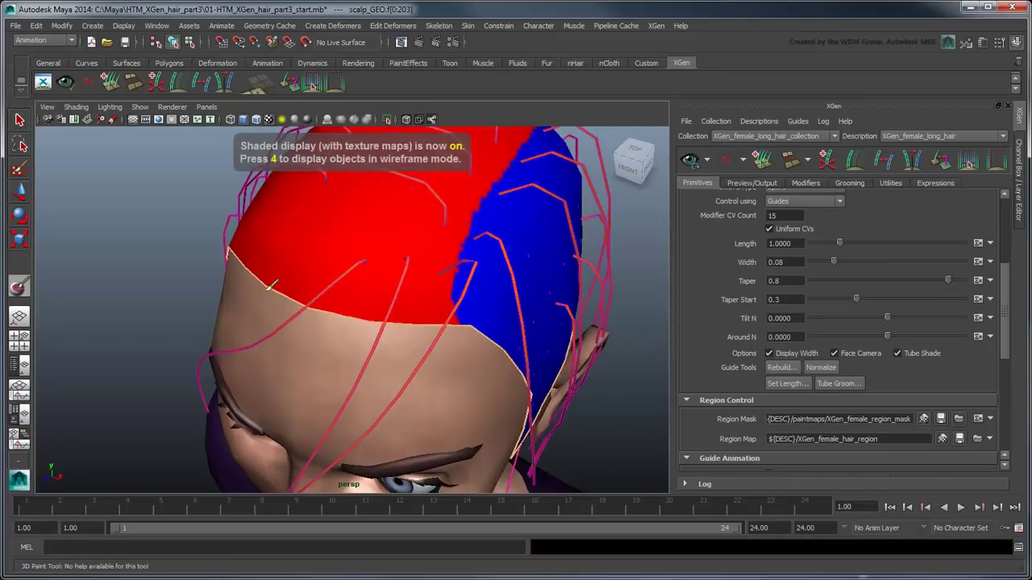
pyautogui.doubleClick(19, 287)
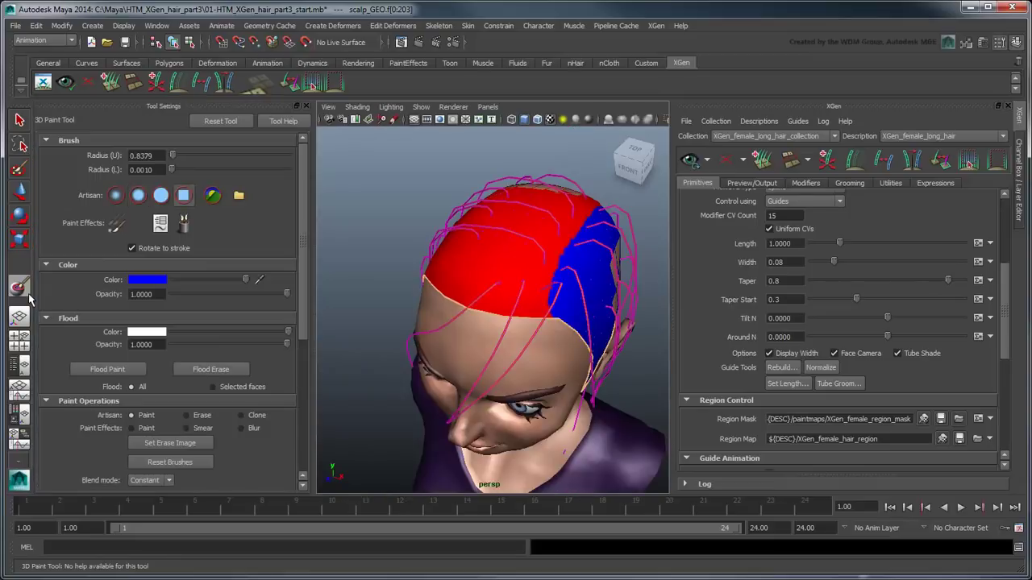
pyautogui.click(149, 282)
pyautogui.click(128, 246)
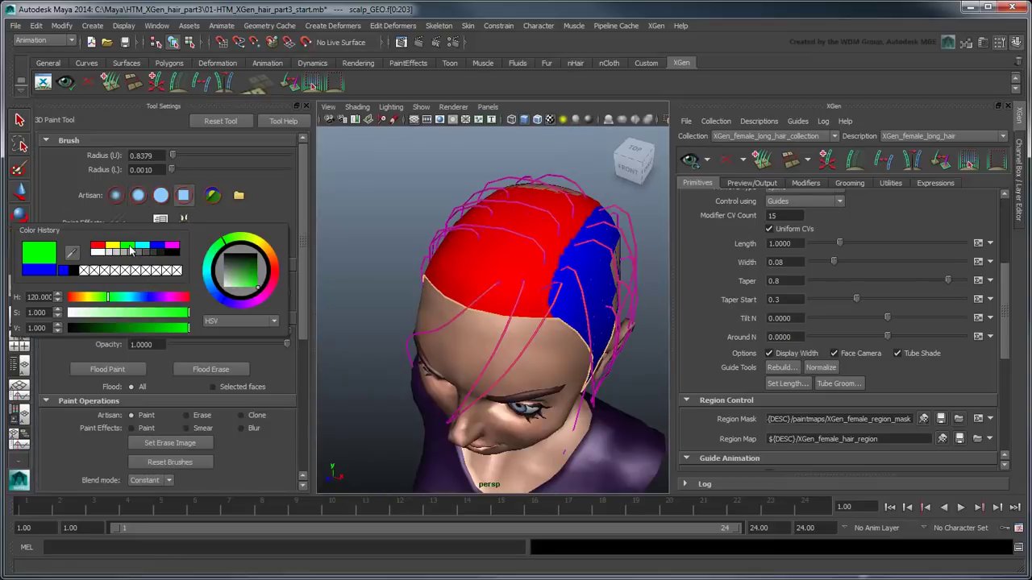
pyautogui.click(306, 107)
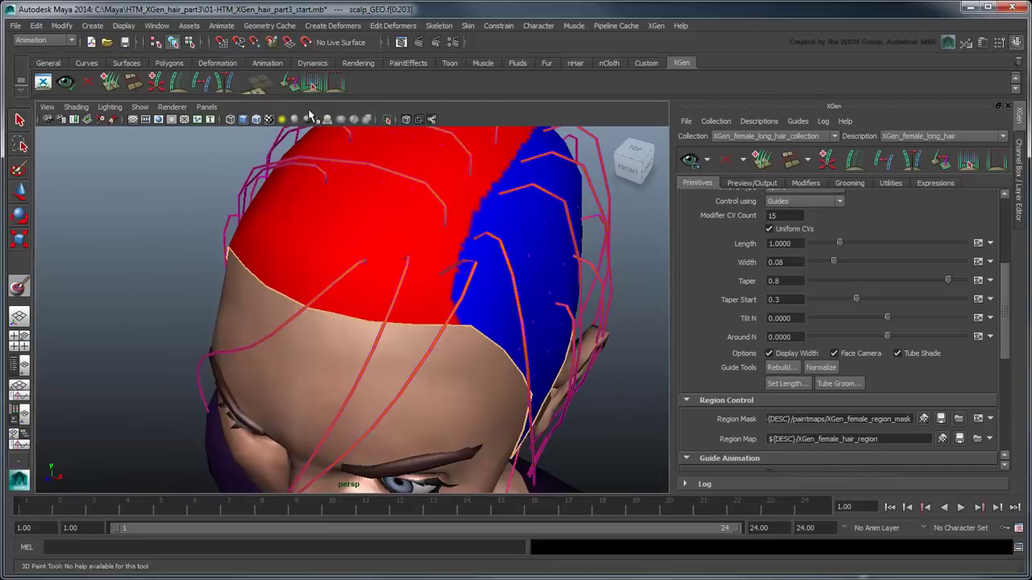
# Step: Paint the scalp around the three bang guides green along the front hairline and save the region map
pyautogui.moveTo(456, 296)
pyautogui.mouseDown()
pyautogui.moveTo(347, 266)
pyautogui.moveTo(307, 298)
pyautogui.moveTo(451, 315)
pyautogui.moveTo(477, 337)
pyautogui.moveTo(485, 299)
pyautogui.moveTo(464, 271)
pyautogui.moveTo(413, 242)
pyautogui.moveTo(342, 291)
pyautogui.mouseUp()
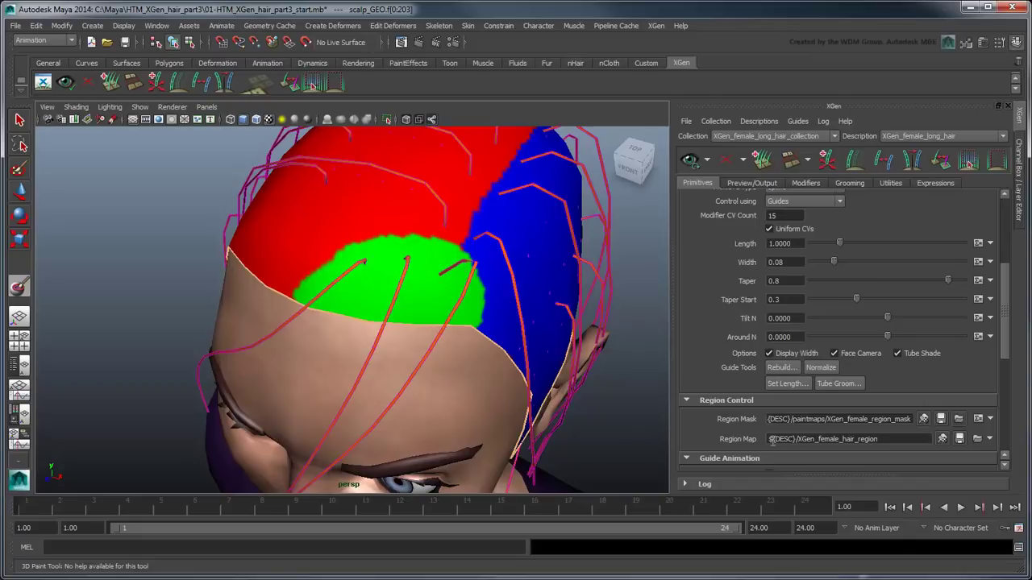
pyautogui.click(959, 439)
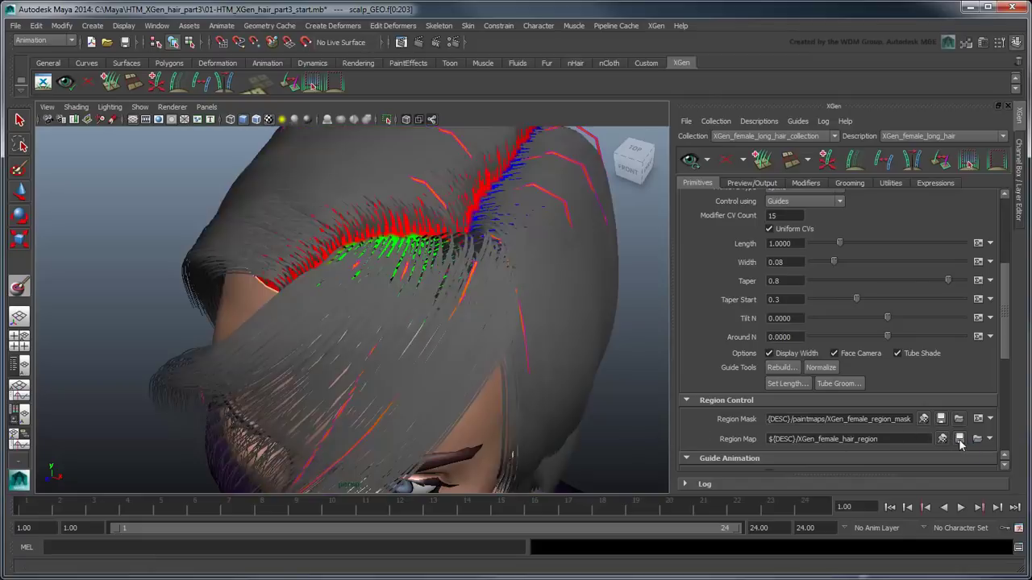
pyautogui.keyDown('alt'); pyautogui.moveTo(538, 346); pyautogui.dragTo(509, 329); pyautogui.keyUp('alt')
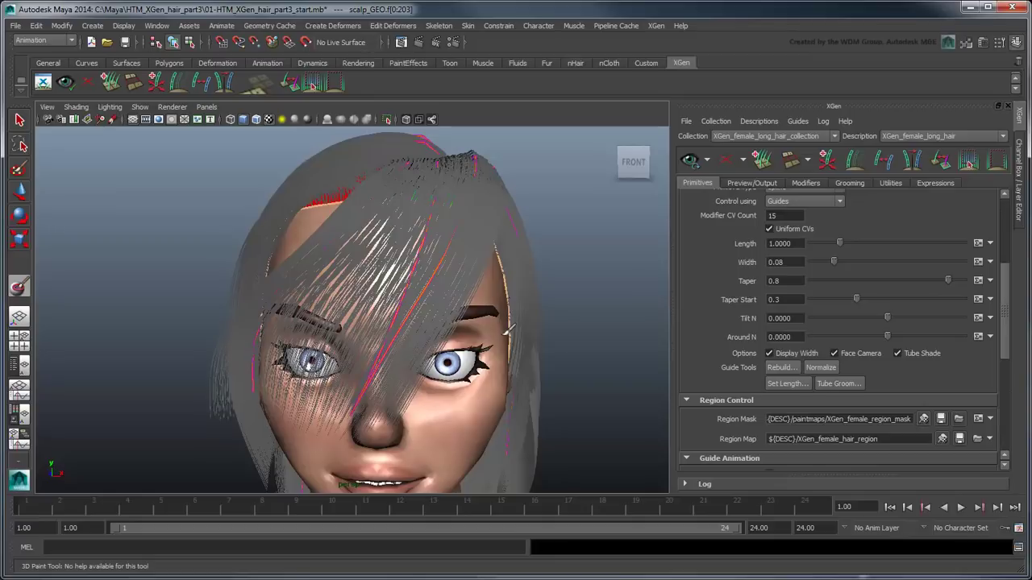
# Step: Clear the hair preview and add a Clumping modifier to the long hair description
pyautogui.click(728, 160)
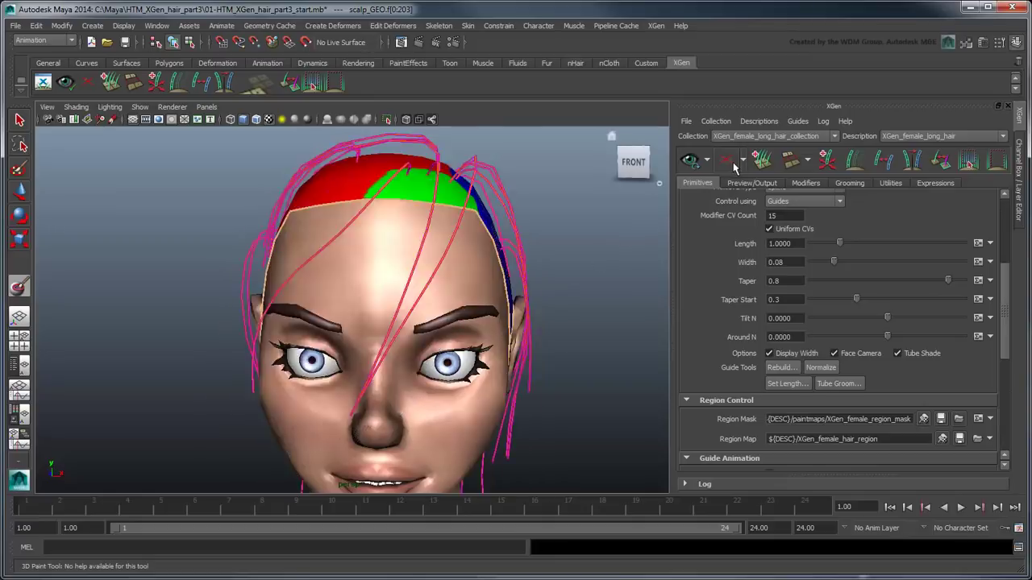
pyautogui.click(810, 184)
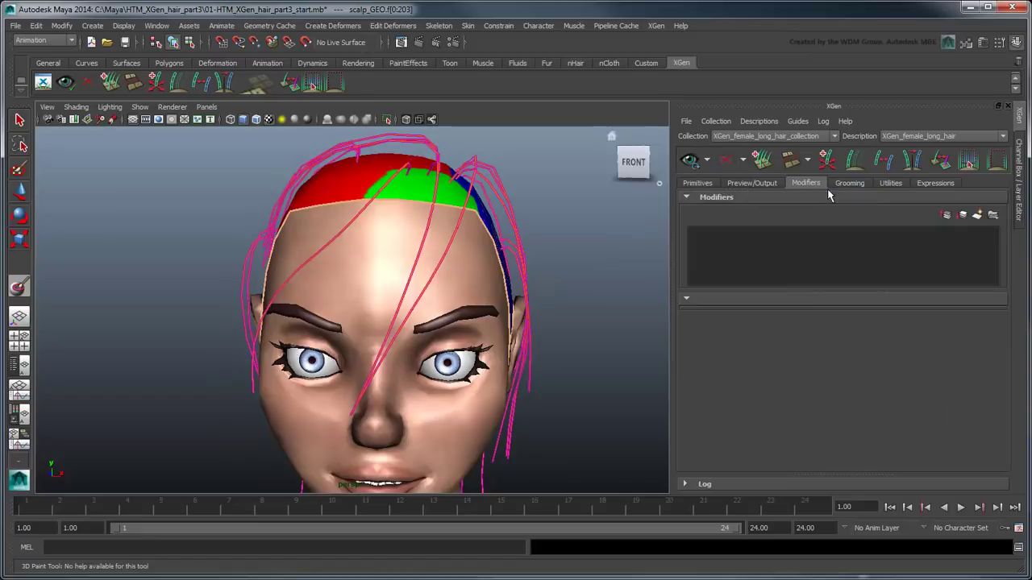
pyautogui.click(977, 215)
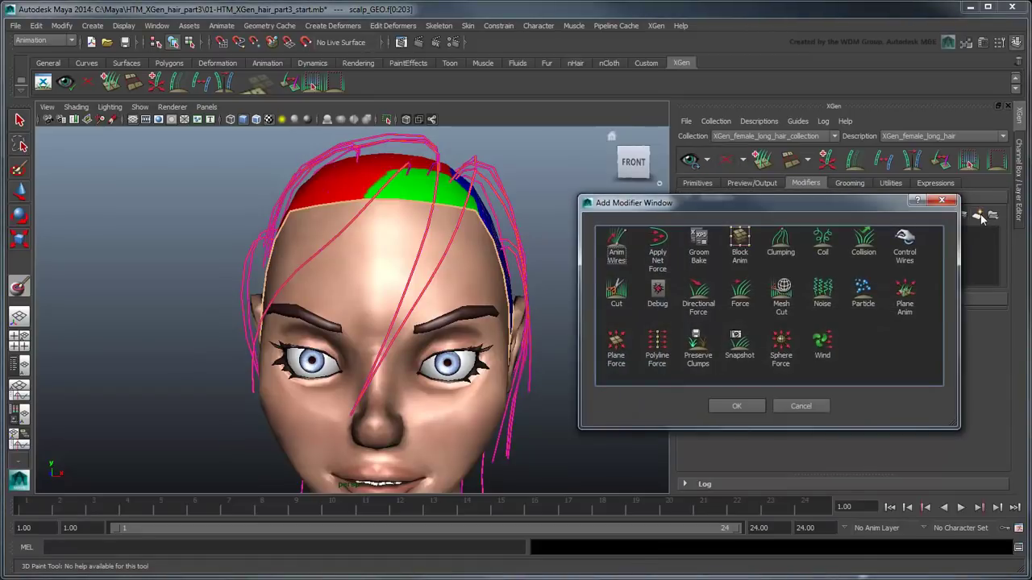
pyautogui.click(782, 244)
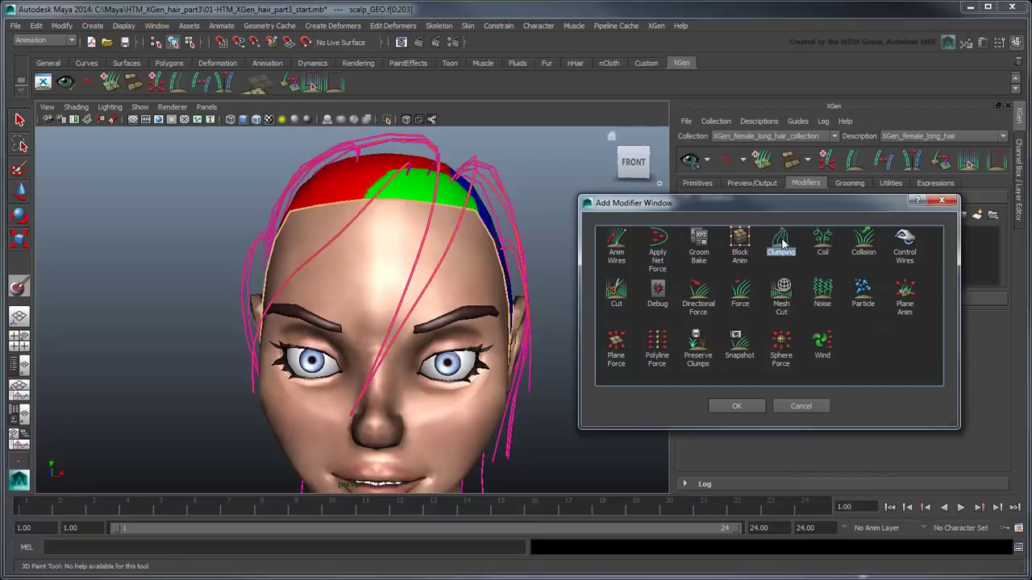
pyautogui.click(733, 407)
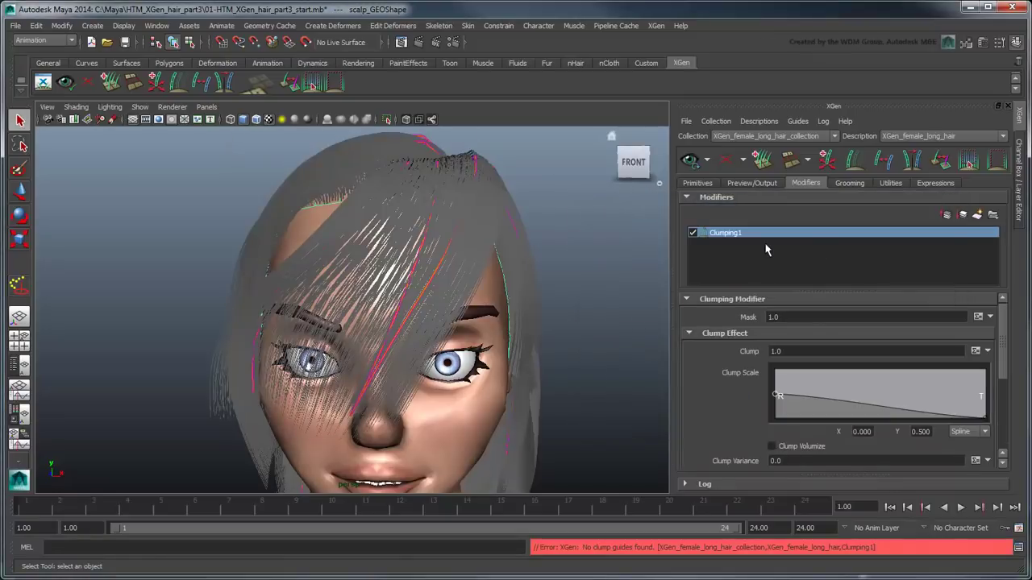
# Step: Clear the hair preview, set the clump points of Clumping1 from the guides and save its clumping maps
pyautogui.click(725, 161)
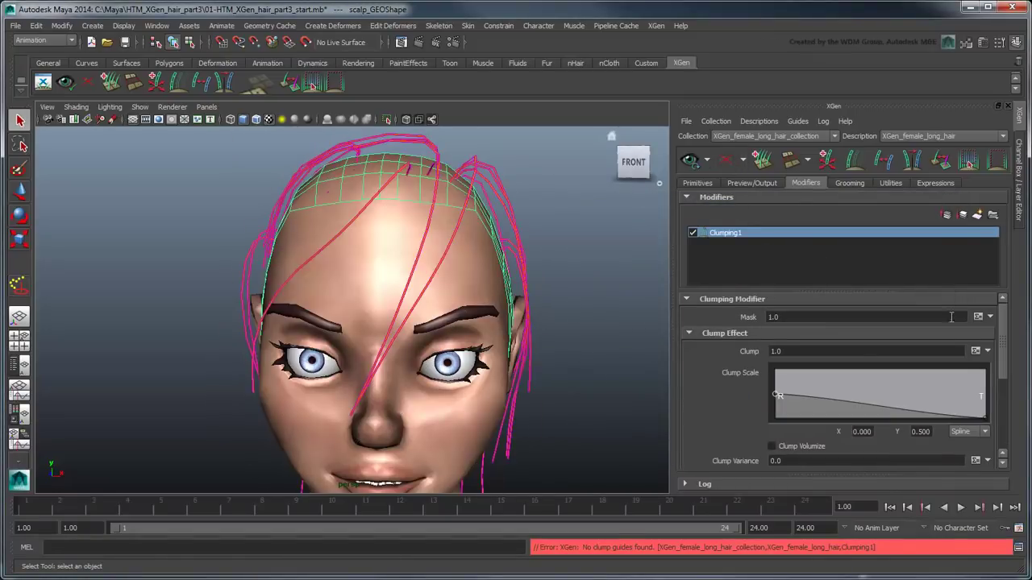
pyautogui.scroll(-5, 1013, 350)
pyautogui.click(967, 435)
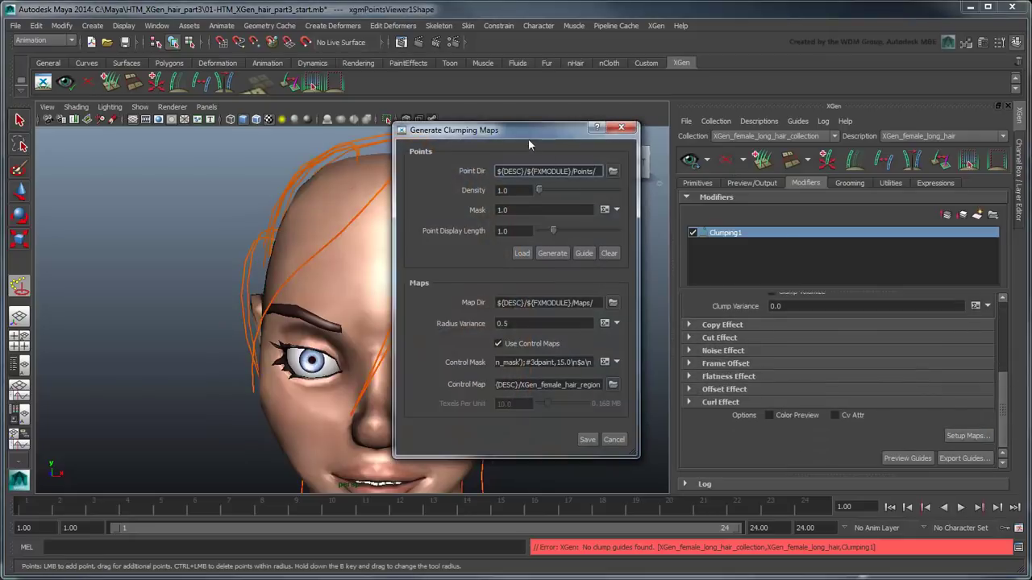
pyautogui.moveTo(528, 139); pyautogui.dragTo(705, 136)
pyautogui.keyDown('alt'); pyautogui.moveTo(538, 257); pyautogui.dragTo(475, 294); pyautogui.keyUp('alt')
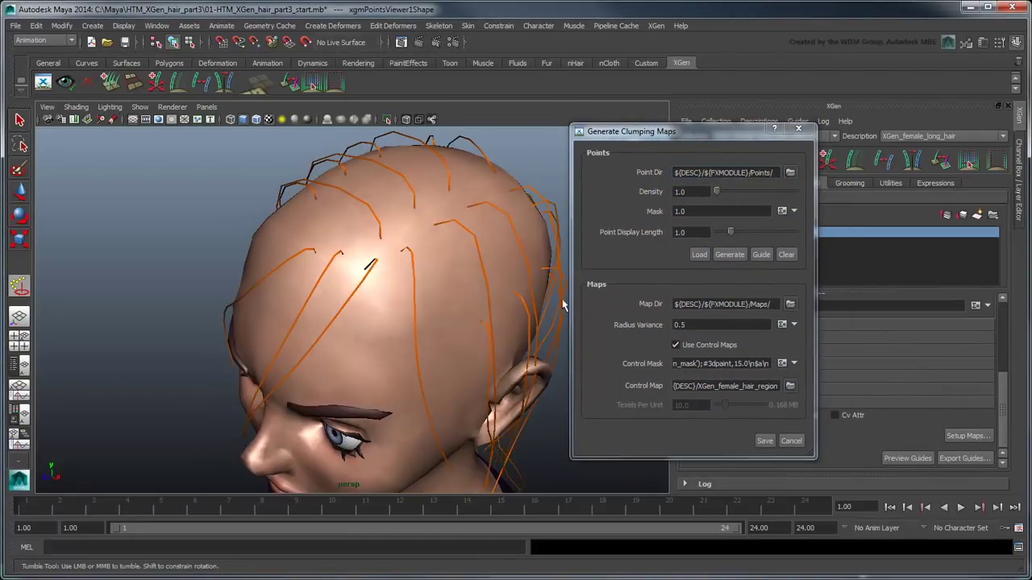
pyautogui.click(758, 257)
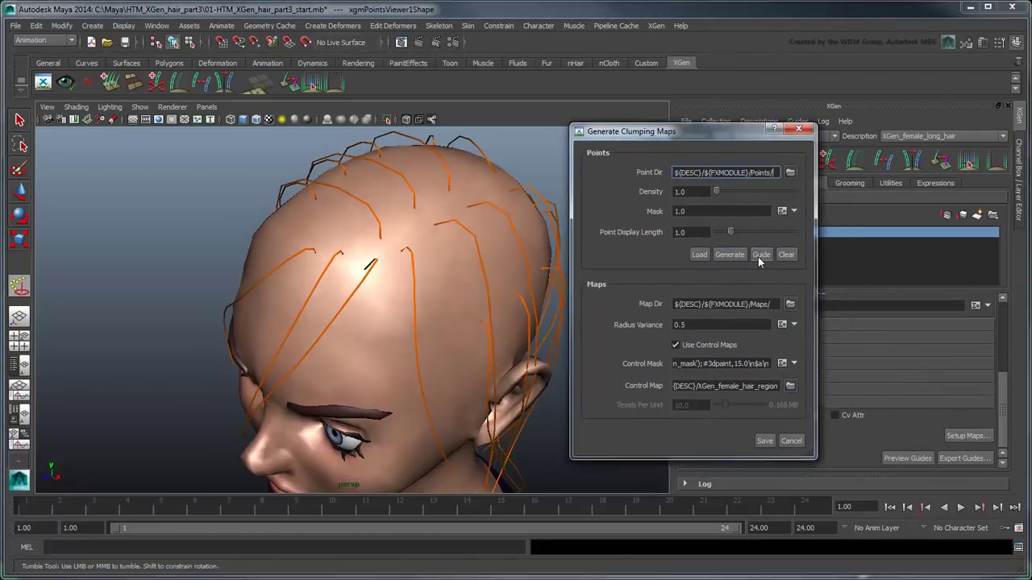
pyautogui.click(773, 437)
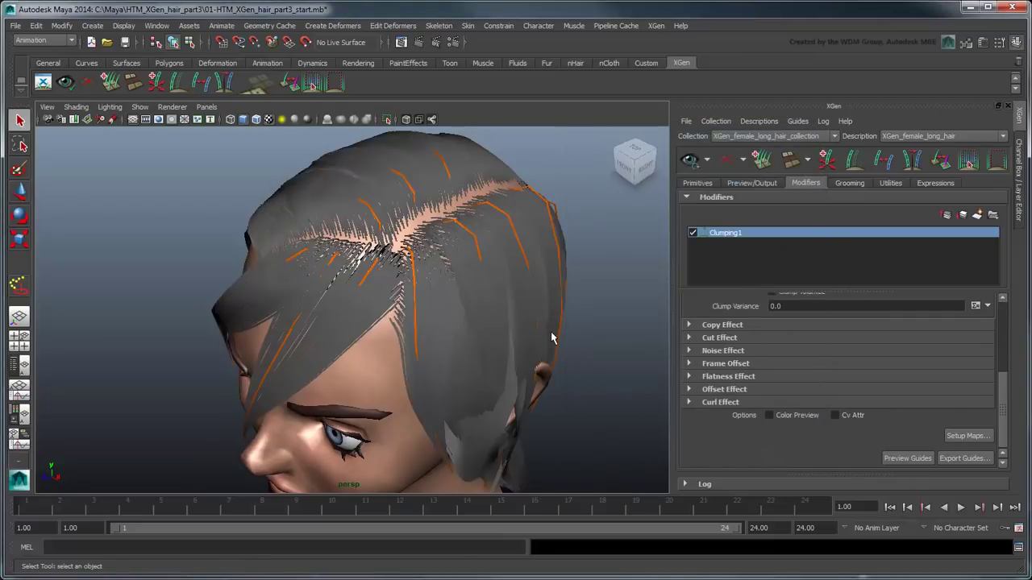
# Step: Examine the clumped hair around the head from the front, sides and back
pyautogui.keyDown('alt'); pyautogui.moveTo(554, 339); pyautogui.dragTo(592, 319); pyautogui.keyUp('alt')
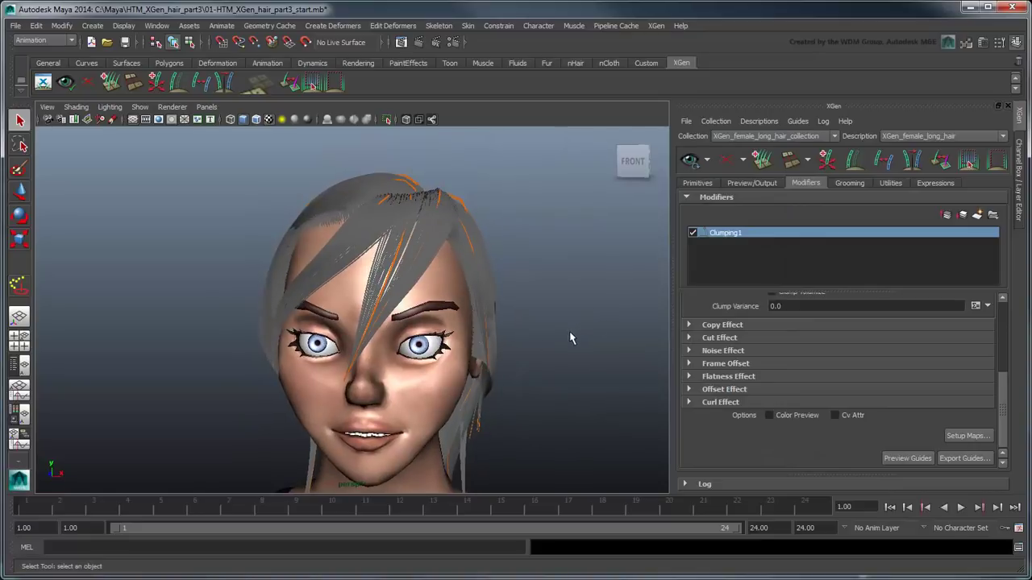
pyautogui.keyDown('alt'); pyautogui.moveTo(479, 367); pyautogui.dragTo(596, 359); pyautogui.keyUp('alt')
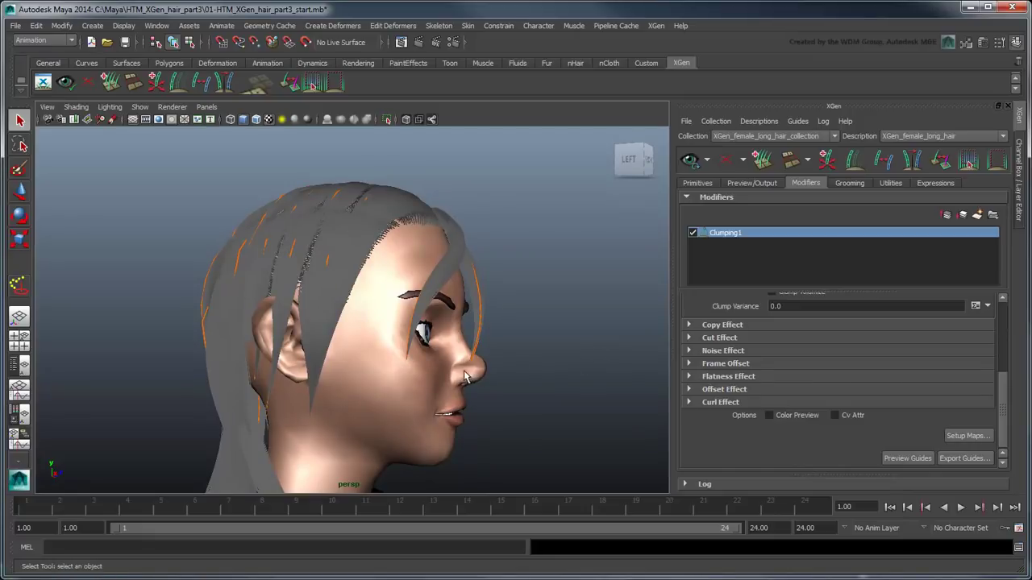
pyautogui.keyDown('alt'); pyautogui.moveTo(467, 377); pyautogui.dragTo(556, 389); pyautogui.keyUp('alt')
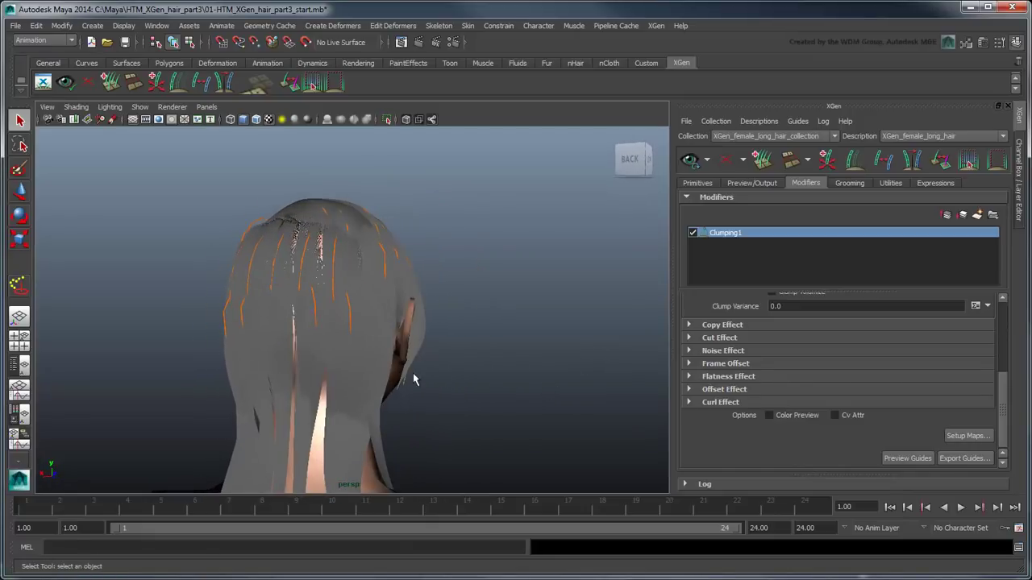
pyautogui.keyDown('alt'); pyautogui.moveTo(414, 376); pyautogui.dragTo(461, 379); pyautogui.keyUp('alt')
pyautogui.scroll(-4, 461, 377)
pyautogui.scroll(-2, 461, 382)
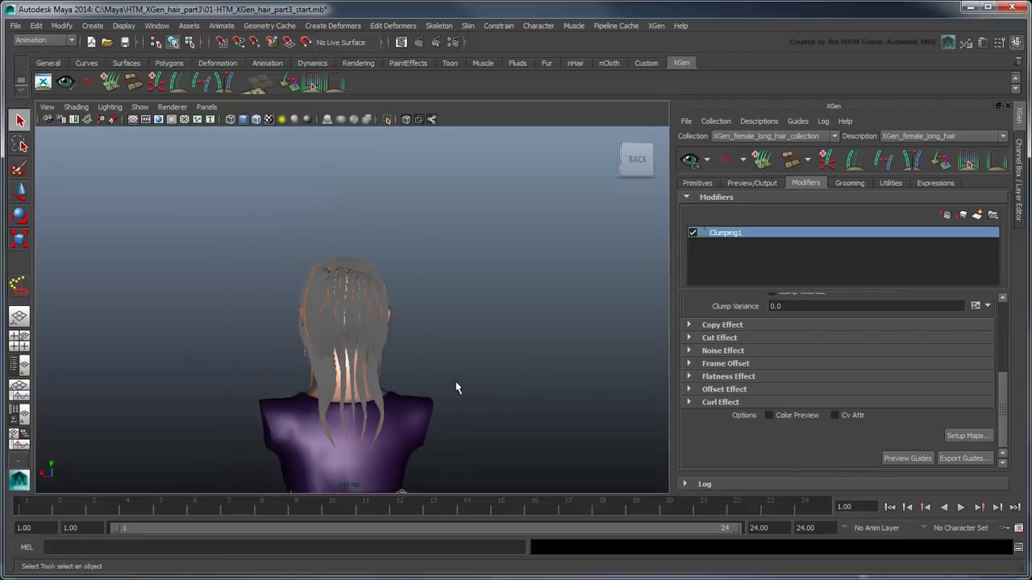
pyautogui.scroll(4, 456, 387)
pyautogui.keyDown('alt'); pyautogui.moveTo(449, 389); pyautogui.dragTo(580, 392); pyautogui.keyUp('alt')
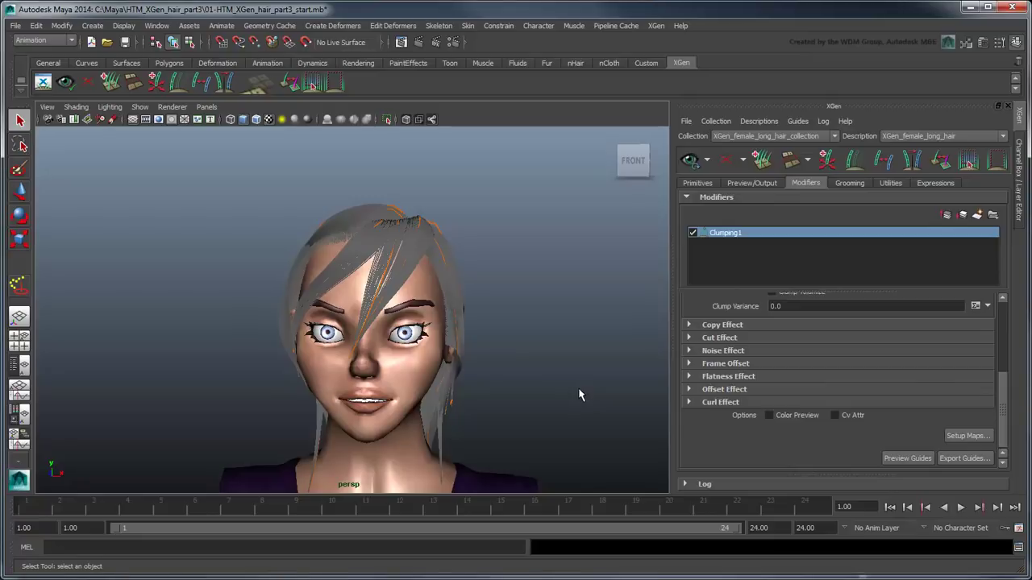
# Step: Create a white mask map named XGen_female_clump_mask at resolution 15.0 for the Clumping1 modifier
pyautogui.scroll(3, 1011, 327)
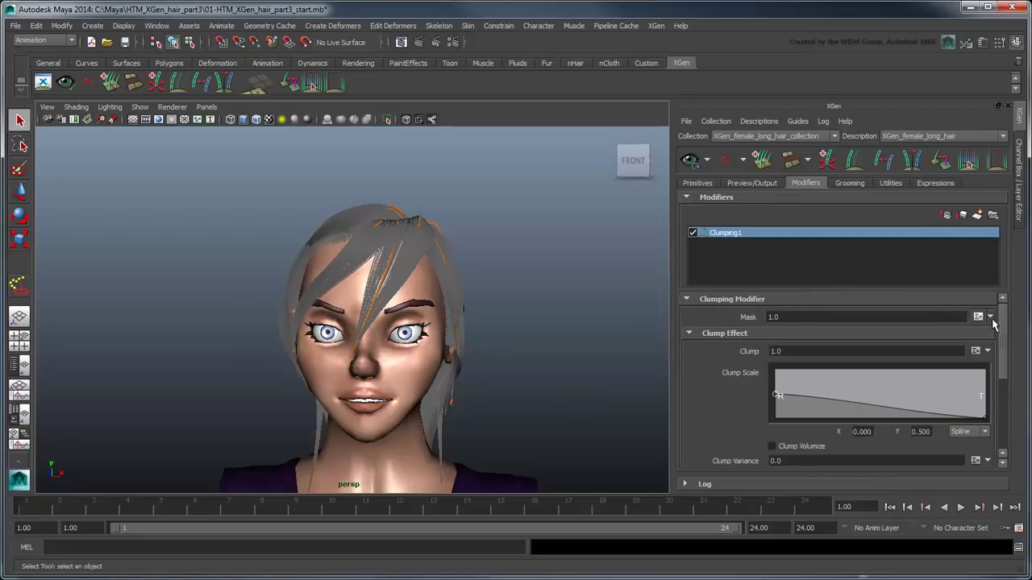
pyautogui.click(990, 319)
pyautogui.click(996, 330)
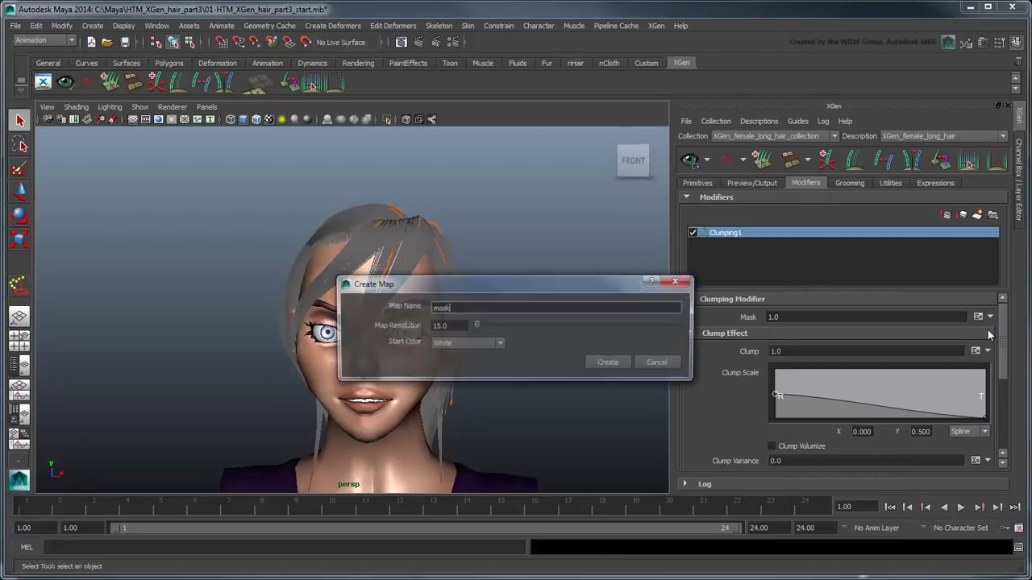
pyautogui.moveTo(539, 307); pyautogui.dragTo(401, 306)
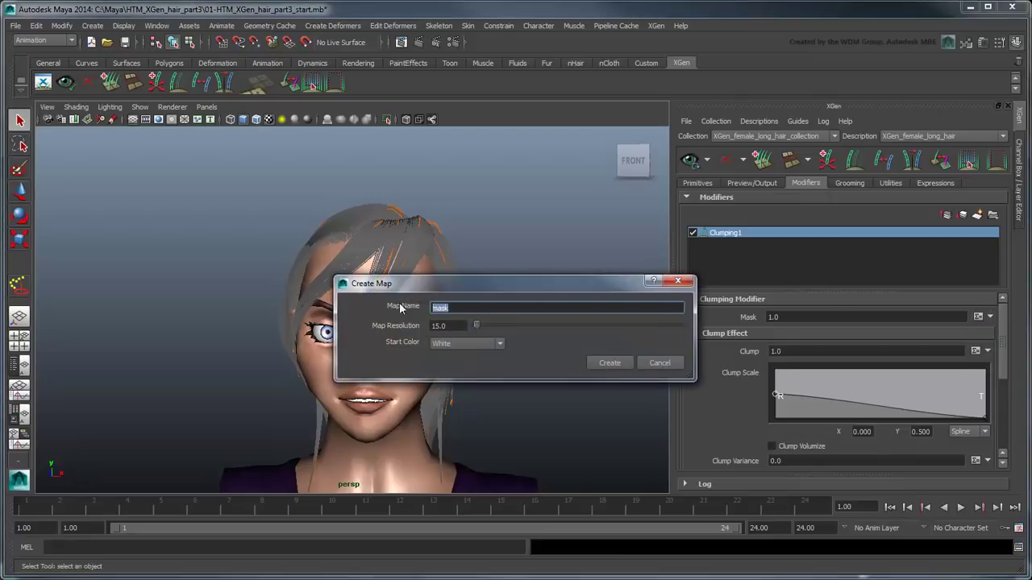
pyautogui.write('XGen_female_clump_mask')
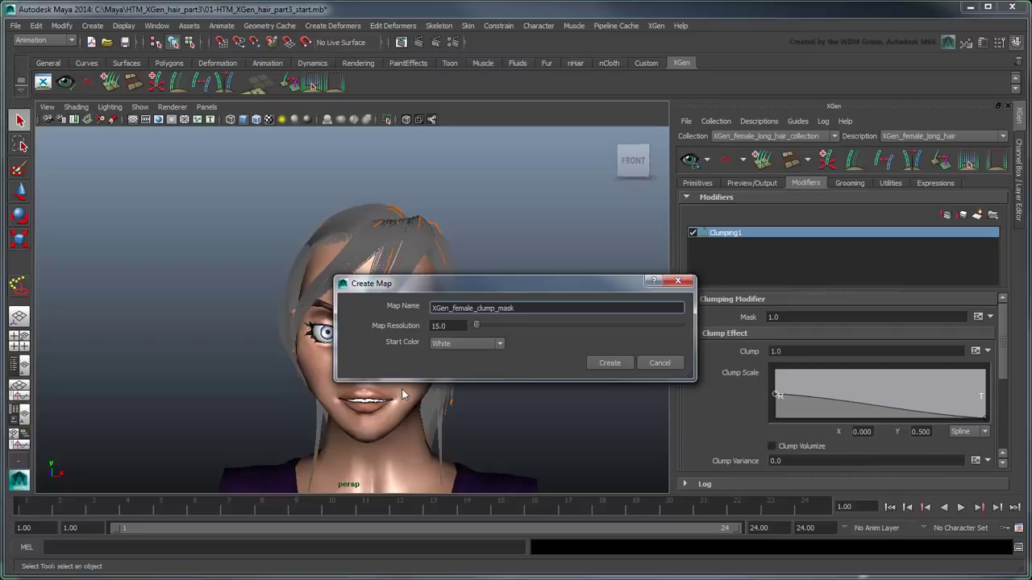
pyautogui.click(606, 365)
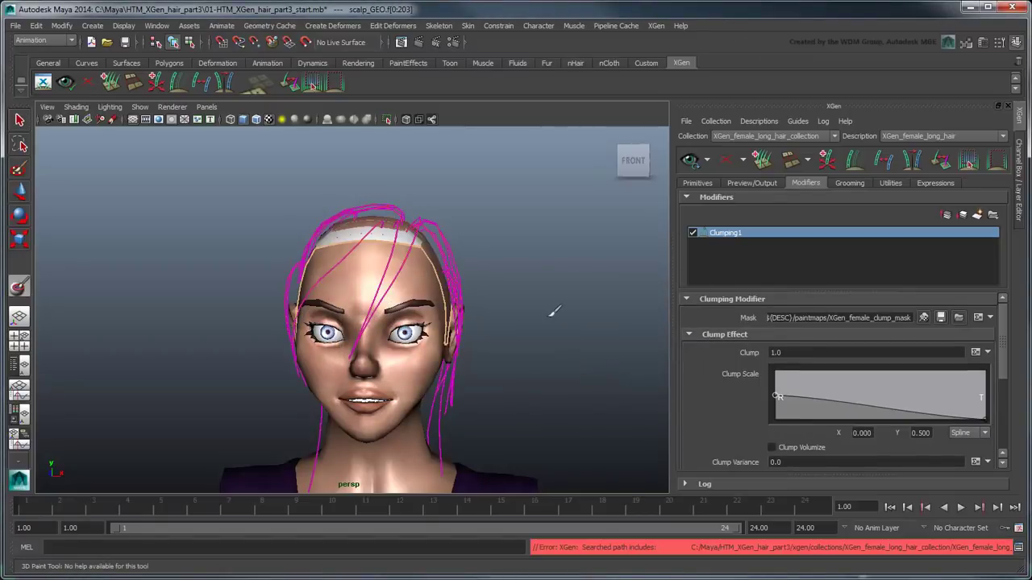
# Step: Set the 3D Paint Tool color to light gray and paint the sides of the scalp on the clump mask
pyautogui.moveTo(553, 306)
pyautogui.keyDown('alt'); pyautogui.mouseDown()
pyautogui.moveTo(532, 363)
pyautogui.moveTo(541, 373)
pyautogui.mouseUp(); pyautogui.keyUp('alt')
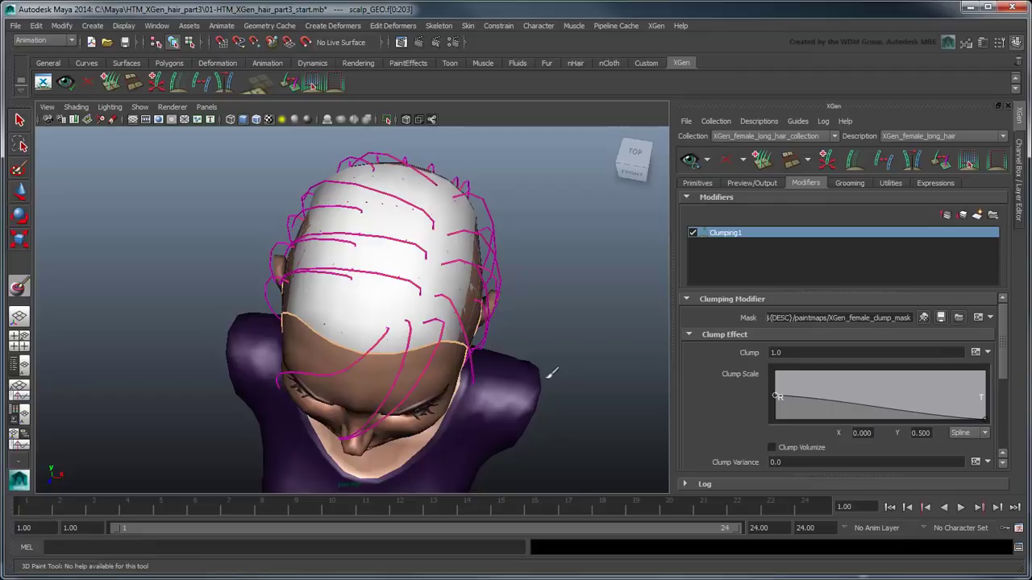
pyautogui.keyDown('alt'); pyautogui.moveTo(551, 372); pyautogui.dragTo(428, 318); pyautogui.keyUp('alt')
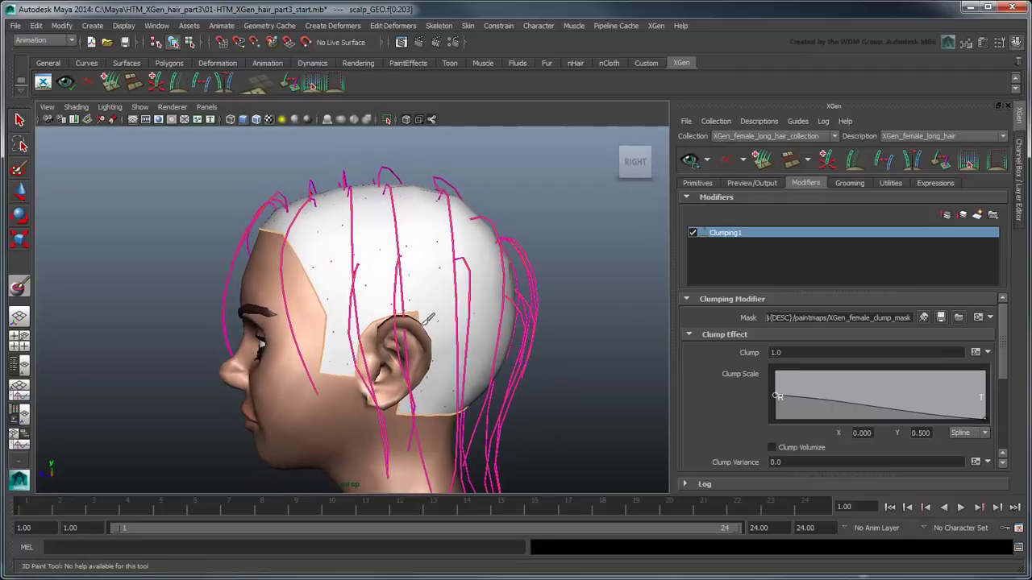
pyautogui.doubleClick(21, 290)
pyautogui.click(231, 286)
pyautogui.click(231, 286)
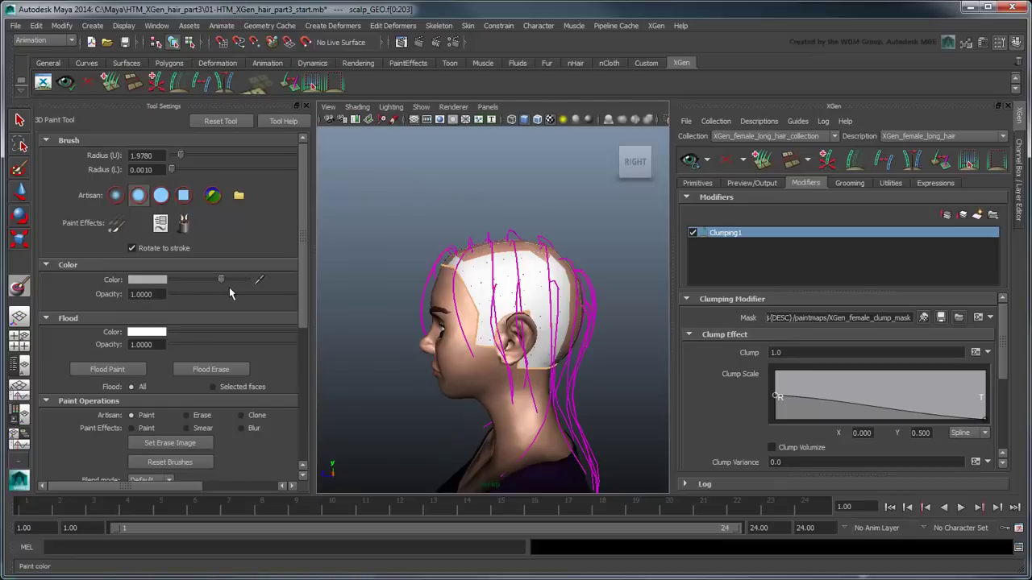
pyautogui.click(230, 286)
pyautogui.click(307, 107)
pyautogui.moveTo(400, 283)
pyautogui.mouseDown()
pyautogui.moveTo(415, 286)
pyautogui.moveTo(359, 300)
pyautogui.moveTo(436, 331)
pyautogui.moveTo(431, 399)
pyautogui.moveTo(367, 323)
pyautogui.moveTo(374, 294)
pyautogui.moveTo(435, 278)
pyautogui.moveTo(463, 349)
pyautogui.moveTo(430, 355)
pyautogui.mouseUp()
pyautogui.moveTo(429, 356)
pyautogui.keyDown('alt'); pyautogui.mouseDown()
pyautogui.moveTo(667, 336)
pyautogui.moveTo(678, 344)
pyautogui.mouseUp(); pyautogui.keyUp('alt')
pyautogui.moveTo(343, 294)
pyautogui.mouseDown()
pyautogui.moveTo(330, 302)
pyautogui.moveTo(354, 258)
pyautogui.moveTo(290, 355)
pyautogui.moveTo(338, 259)
pyautogui.moveTo(272, 281)
pyautogui.moveTo(367, 295)
pyautogui.moveTo(314, 355)
pyautogui.mouseUp()
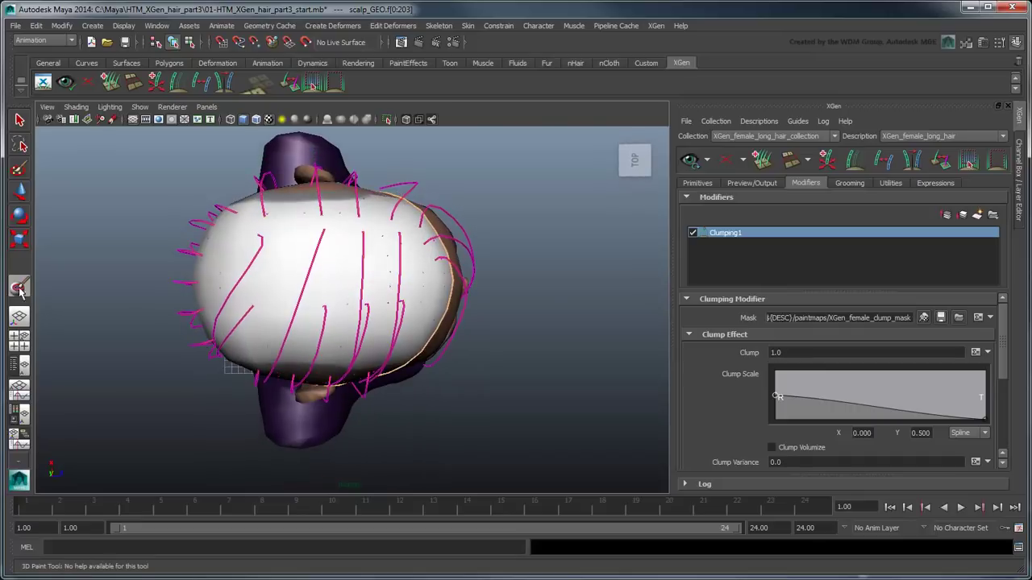
# Step: Darken the paint color to dark gray and paint the top of the scalp
pyautogui.doubleClick(20, 287)
pyautogui.moveTo(191, 281); pyautogui.dragTo(203, 287)
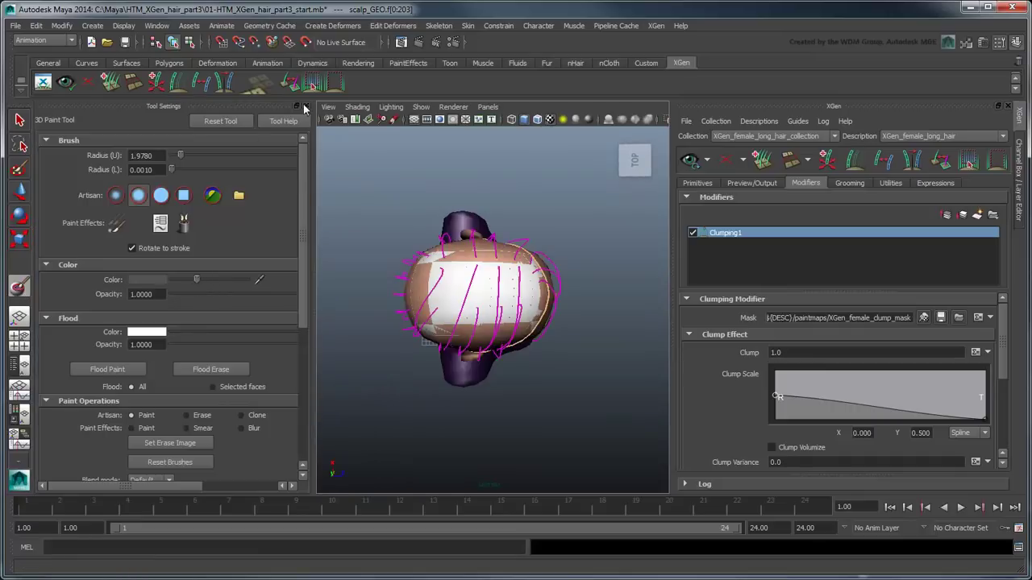
pyautogui.click(306, 106)
pyautogui.moveTo(347, 220)
pyautogui.mouseDown()
pyautogui.moveTo(243, 245)
pyautogui.moveTo(259, 353)
pyautogui.moveTo(377, 334)
pyautogui.moveTo(395, 246)
pyautogui.moveTo(282, 233)
pyautogui.moveTo(355, 276)
pyautogui.moveTo(350, 224)
pyautogui.moveTo(364, 368)
pyautogui.moveTo(290, 301)
pyautogui.moveTo(110, 260)
pyautogui.mouseUp()
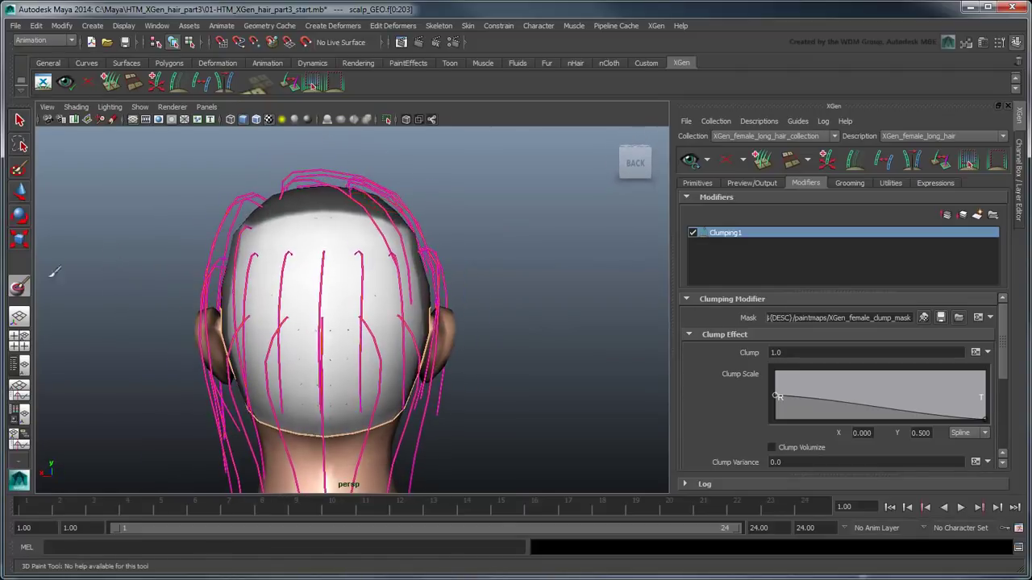
# Step: Set the paint color to near black, paint the back of the scalp and save the clump mask map
pyautogui.doubleClick(22, 298)
pyautogui.click(189, 284)
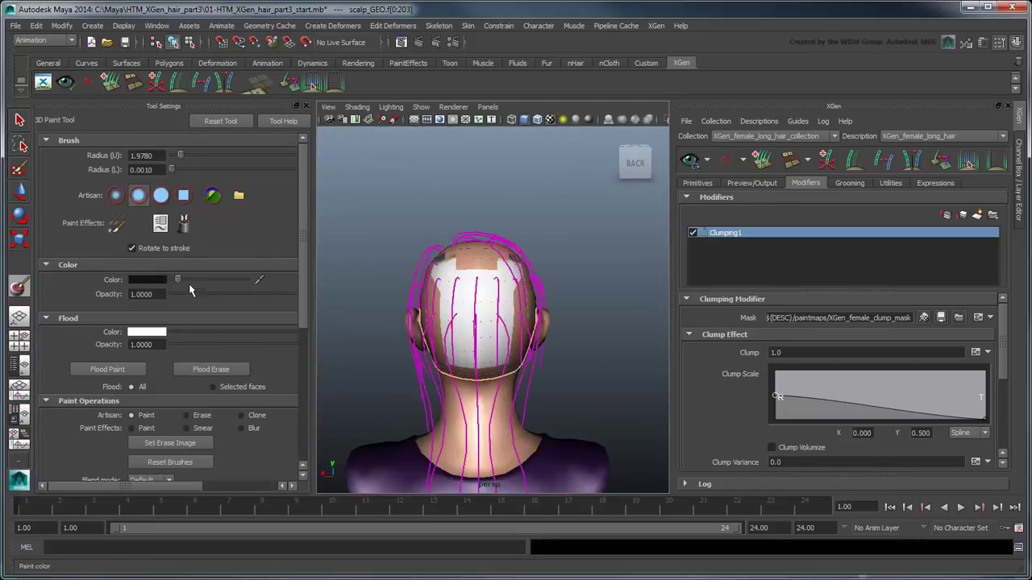
pyautogui.click(307, 108)
pyautogui.moveTo(369, 242)
pyautogui.mouseDown()
pyautogui.moveTo(345, 238)
pyautogui.moveTo(251, 330)
pyautogui.moveTo(367, 427)
pyautogui.moveTo(403, 242)
pyautogui.moveTo(382, 216)
pyautogui.moveTo(245, 246)
pyautogui.moveTo(264, 425)
pyautogui.moveTo(340, 434)
pyautogui.moveTo(407, 322)
pyautogui.moveTo(379, 411)
pyautogui.moveTo(330, 295)
pyautogui.moveTo(295, 267)
pyautogui.mouseUp()
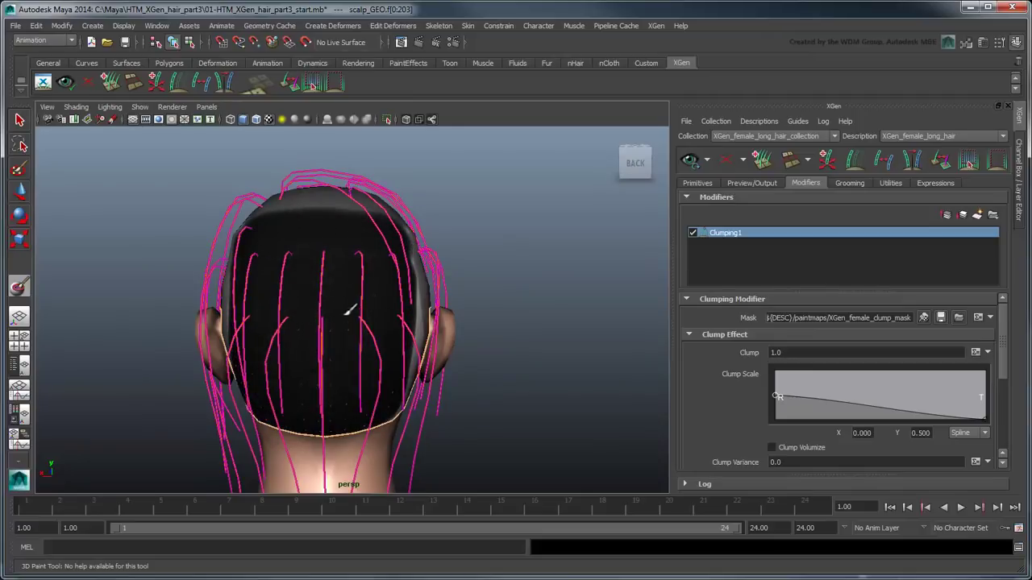
pyautogui.moveTo(350, 306)
pyautogui.keyDown('alt'); pyautogui.mouseDown()
pyautogui.moveTo(297, 274)
pyautogui.moveTo(312, 282)
pyautogui.moveTo(322, 399)
pyautogui.moveTo(326, 306)
pyautogui.moveTo(313, 236)
pyautogui.moveTo(396, 297)
pyautogui.moveTo(429, 385)
pyautogui.moveTo(375, 362)
pyautogui.moveTo(532, 363)
pyautogui.mouseUp(); pyautogui.keyUp('alt')
pyautogui.scroll(2, 532, 362)
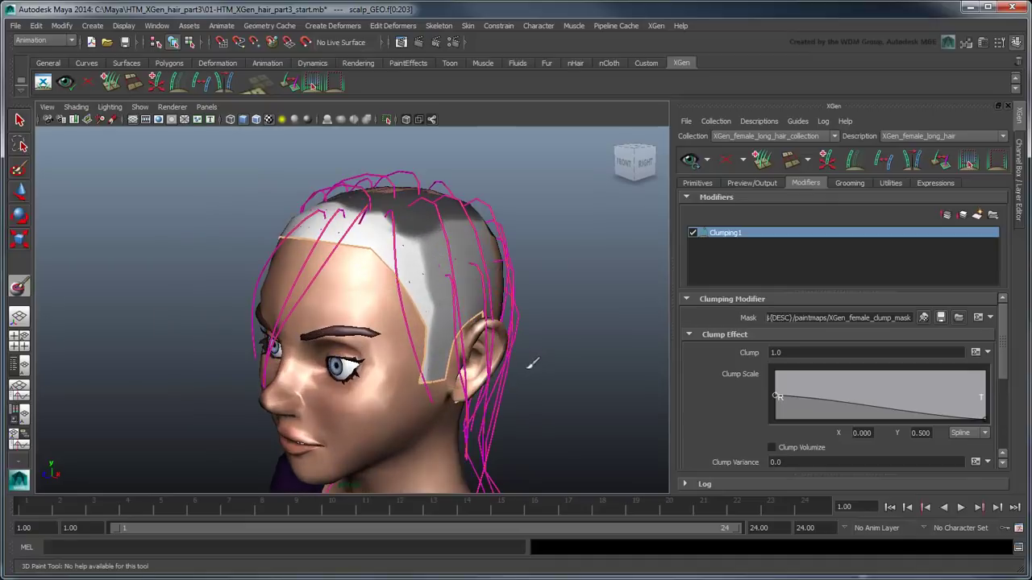
pyautogui.click(944, 319)
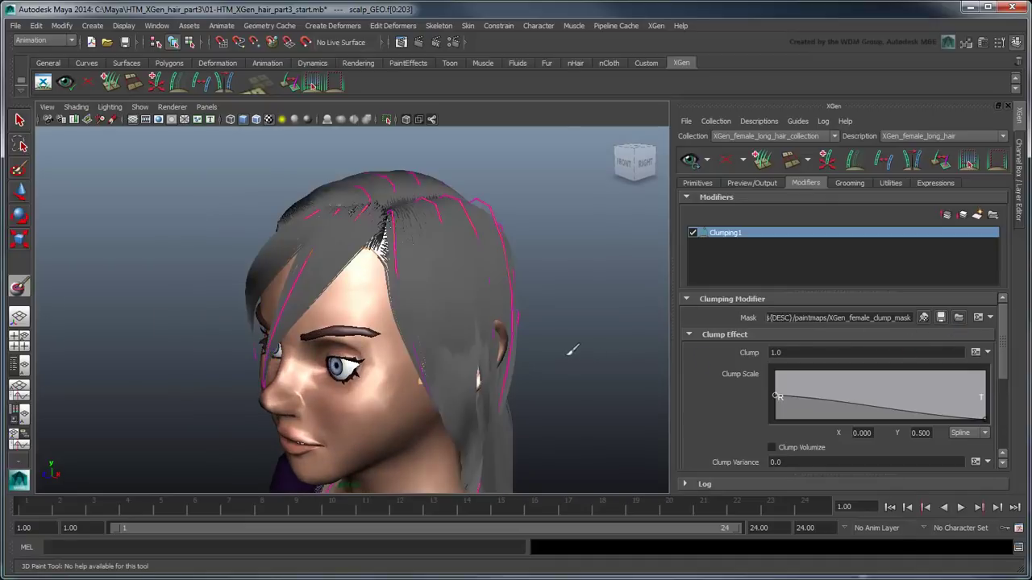
# Step: Leave the paint tool, deselect the scalp and add a second Clumping modifier to the long hair description
pyautogui.keyDown('alt'); pyautogui.moveTo(436, 394); pyautogui.dragTo(234, 373); pyautogui.keyUp('alt')
pyautogui.scroll(-5, 333, 371)
pyautogui.scroll(5, 335, 371)
pyautogui.keyDown('alt'); pyautogui.moveTo(504, 395); pyautogui.dragTo(392, 398); pyautogui.keyUp('alt')
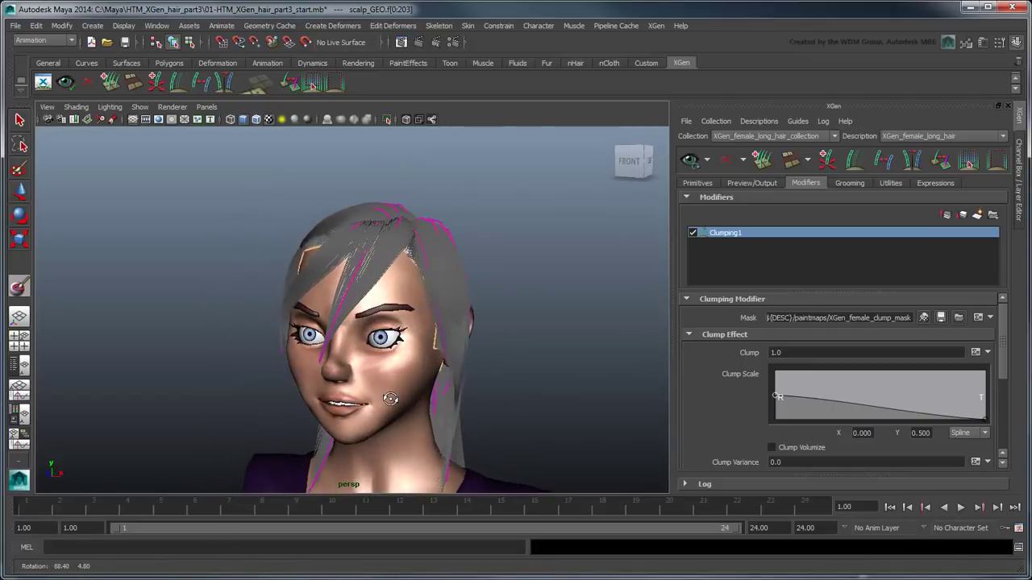
pyautogui.press('q')
pyautogui.click(566, 378)
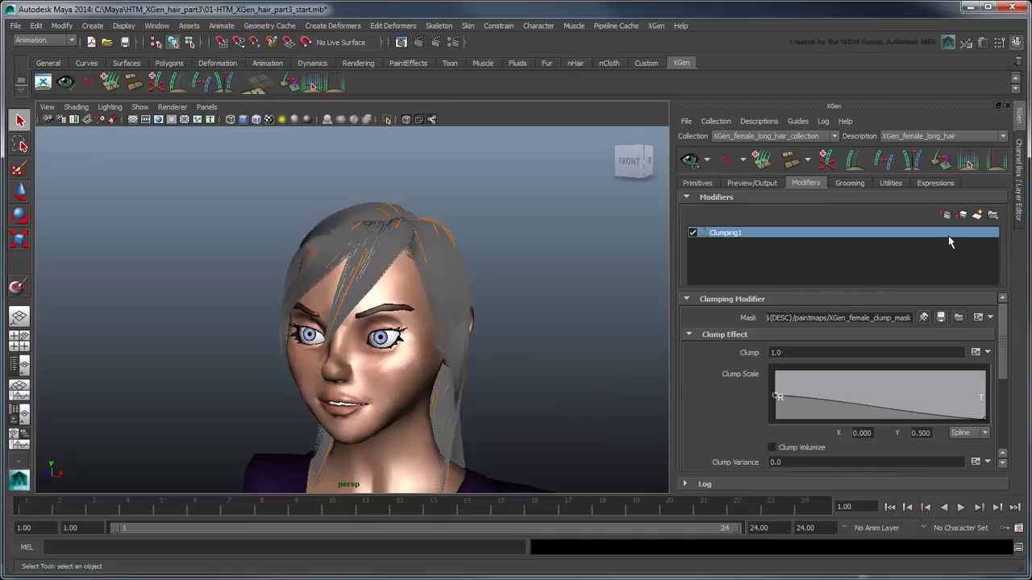
pyautogui.click(977, 214)
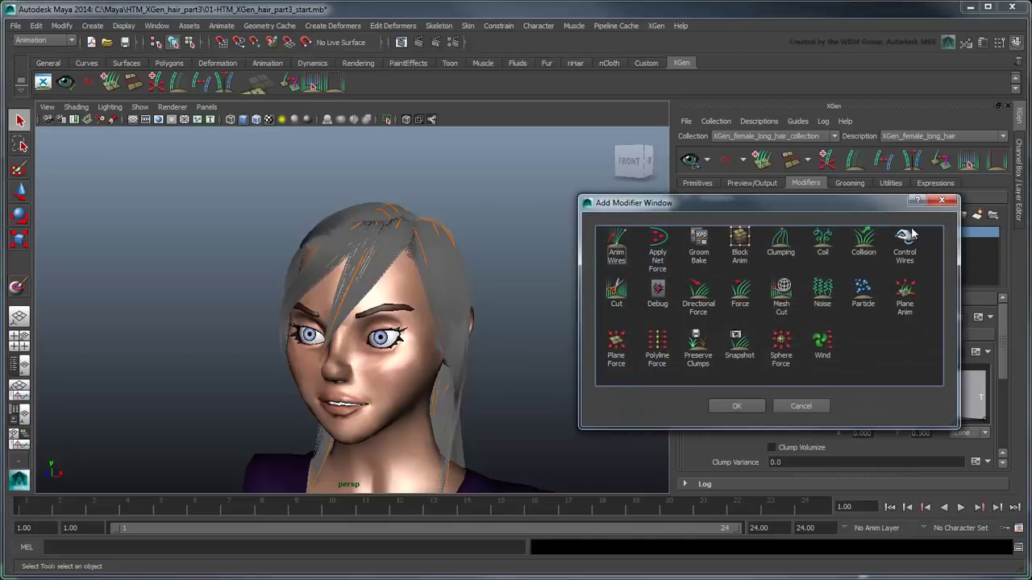
pyautogui.click(781, 242)
pyautogui.click(735, 406)
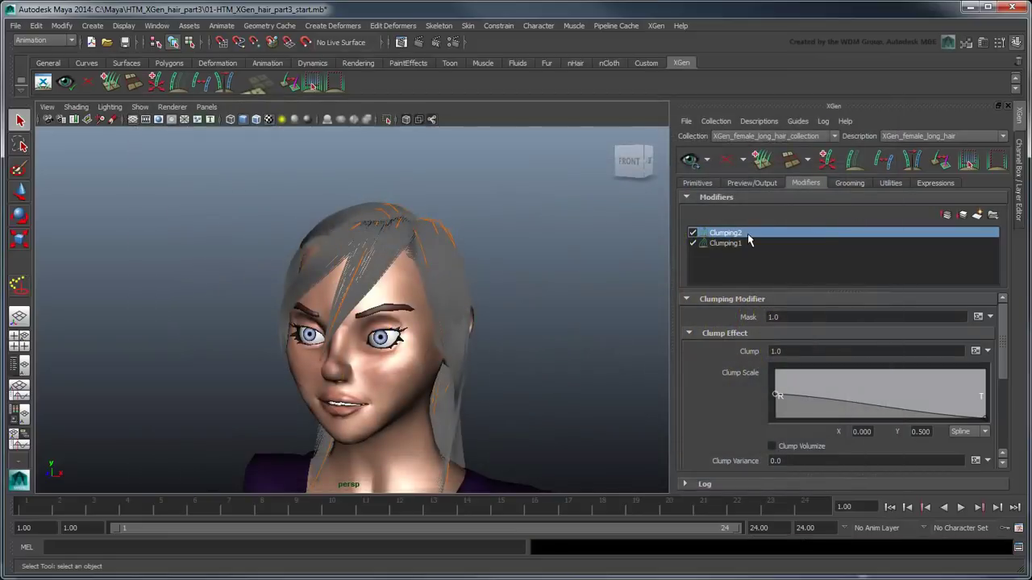
# Step: Clear the hair preview and generate clump points for the Clumping2 maps with a density of 15
pyautogui.click(729, 164)
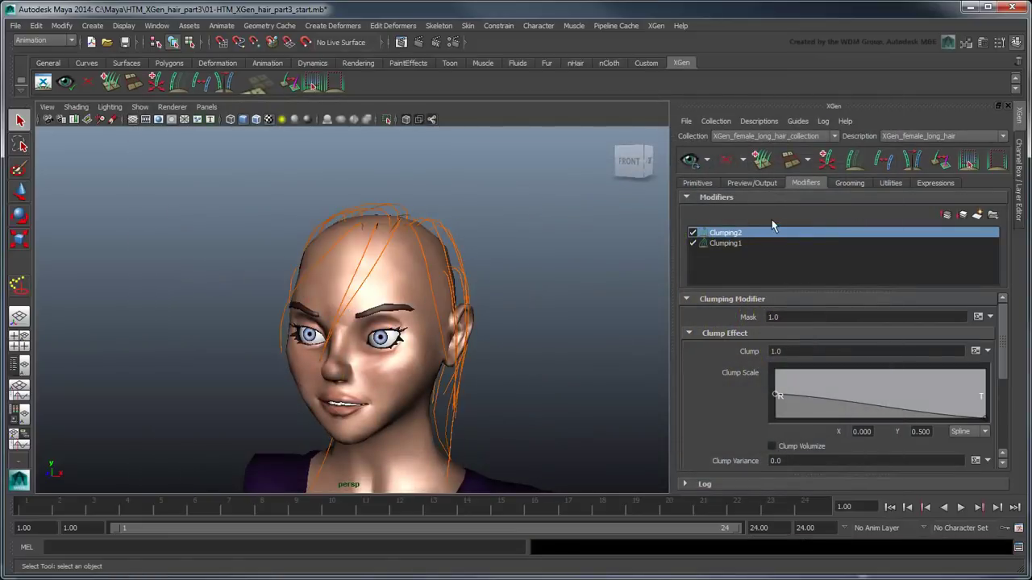
pyautogui.scroll(-4, 970, 413)
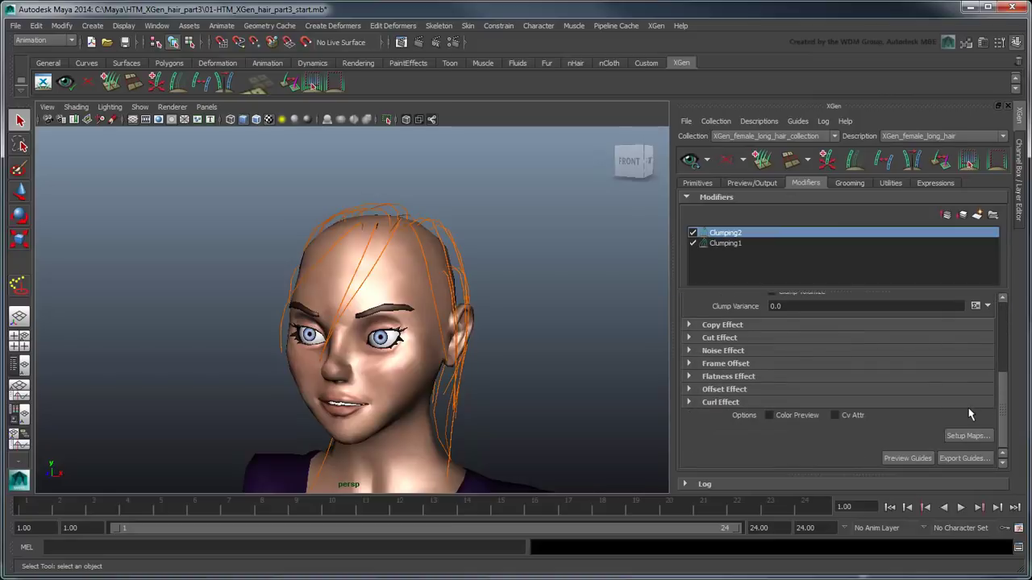
pyautogui.click(965, 441)
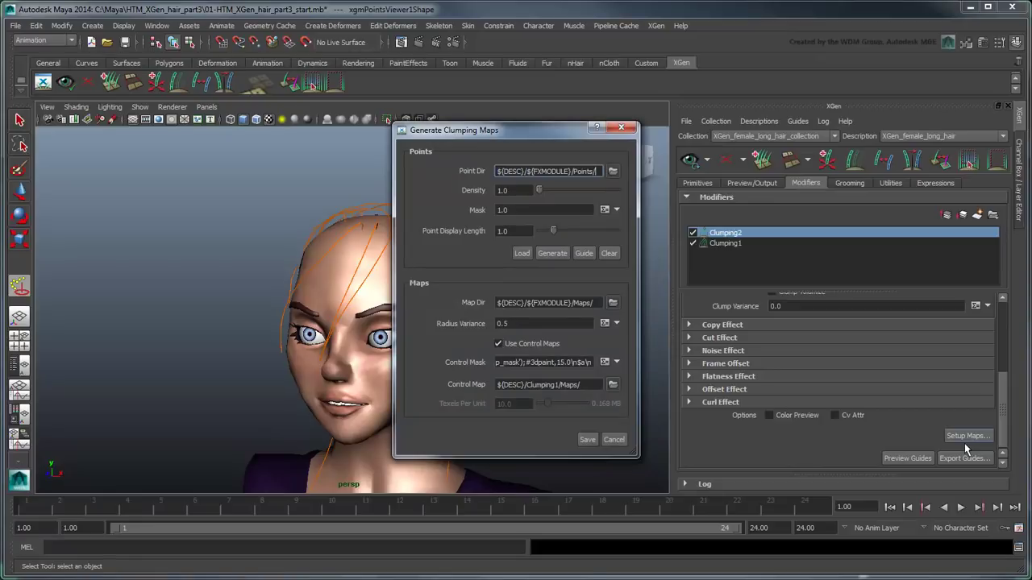
pyautogui.press('Tab')
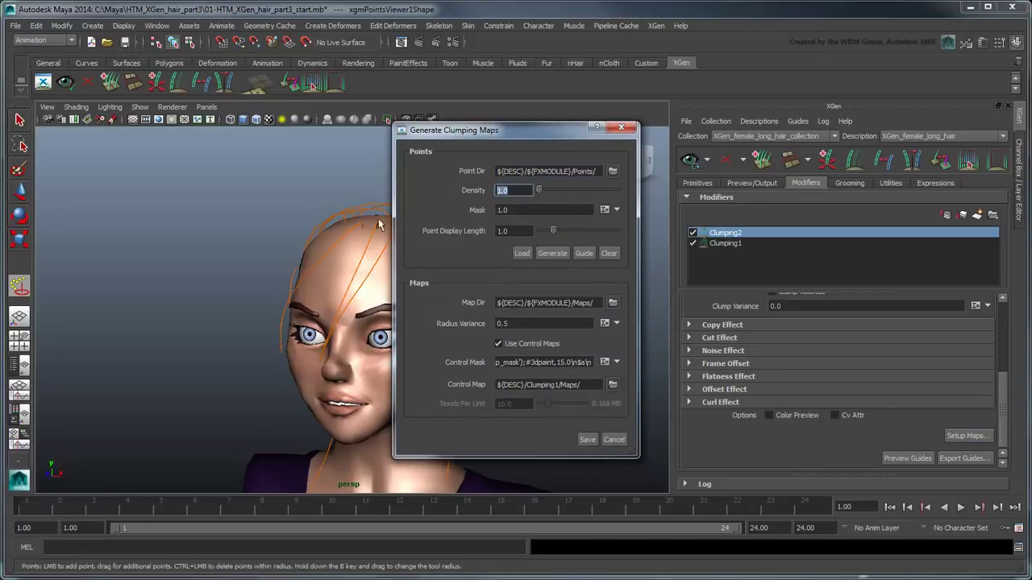
pyautogui.write('15')
pyautogui.click(568, 255)
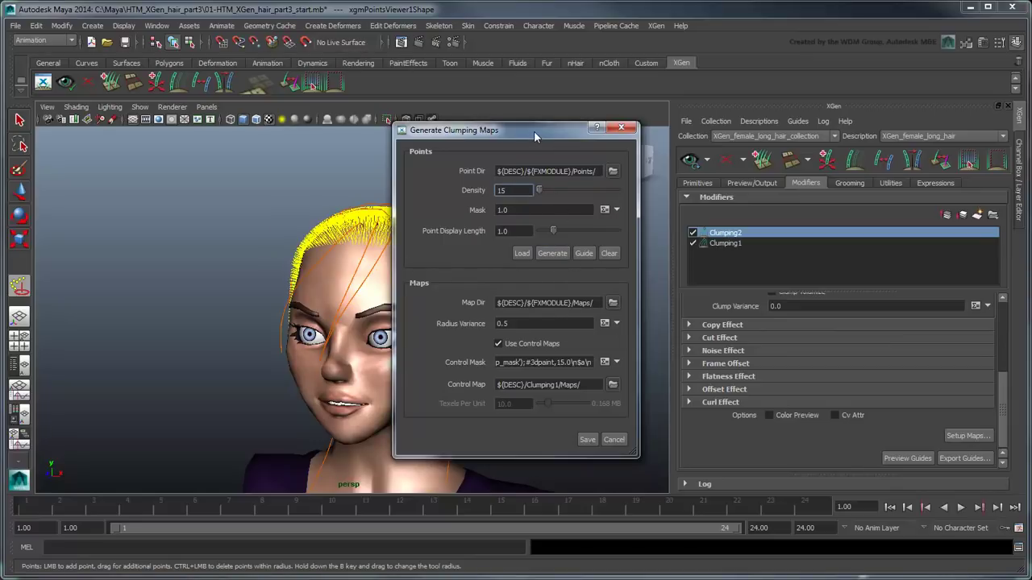
pyautogui.moveTo(534, 130); pyautogui.dragTo(690, 132)
pyautogui.keyDown('alt'); pyautogui.moveTo(467, 238); pyautogui.dragTo(409, 289); pyautogui.keyUp('alt')
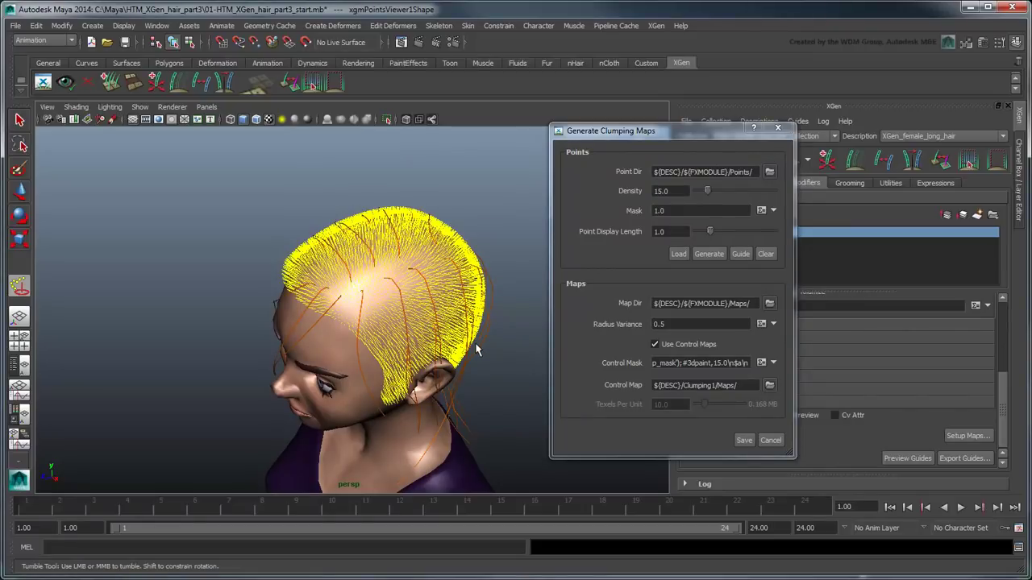
# Step: Save the Clumping2 maps and set the modifier's Clump value to the expression rand(0.2,0.8)
pyautogui.click(752, 440)
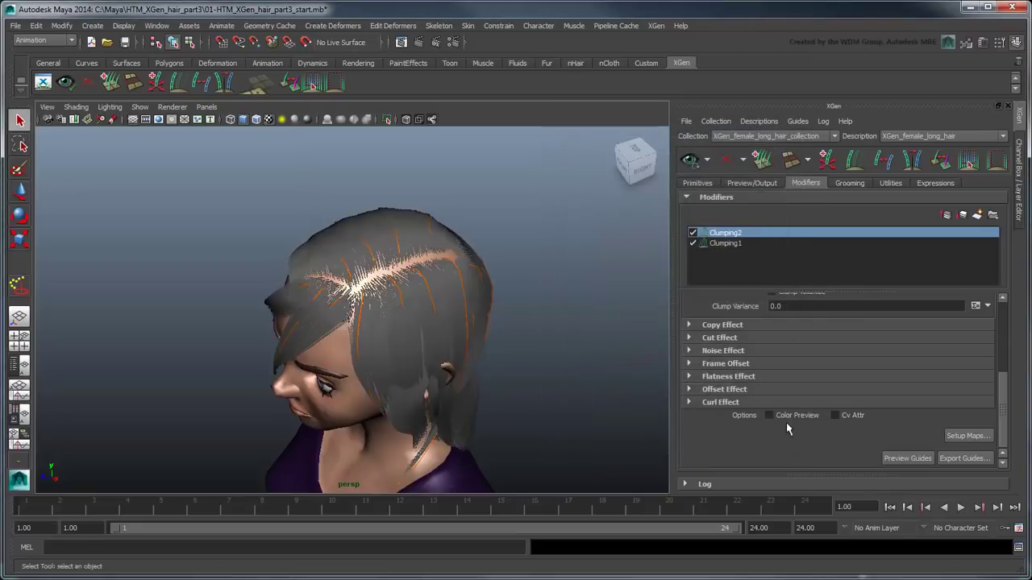
pyautogui.scroll(3, 1005, 331)
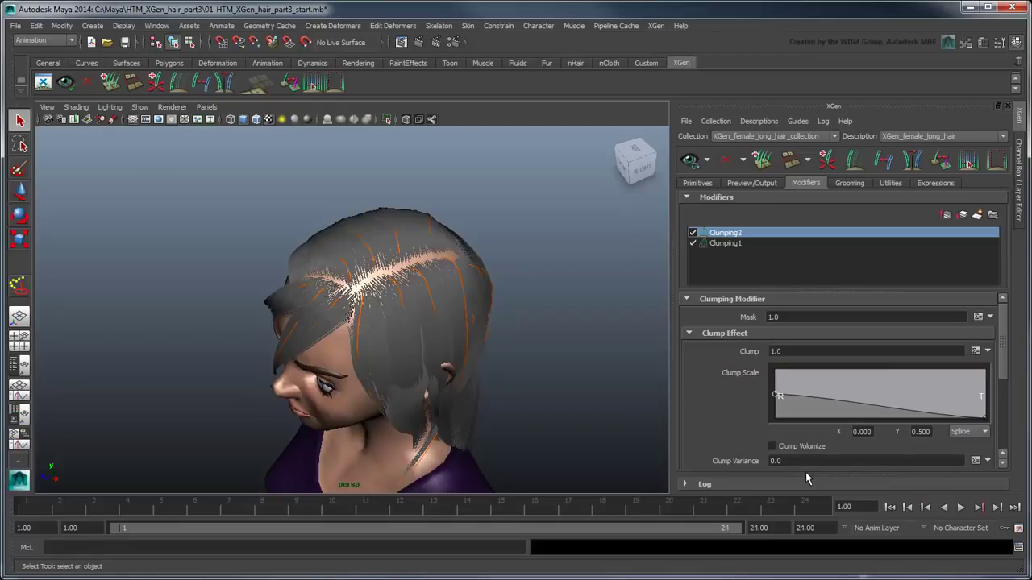
pyautogui.moveTo(798, 353); pyautogui.dragTo(755, 360)
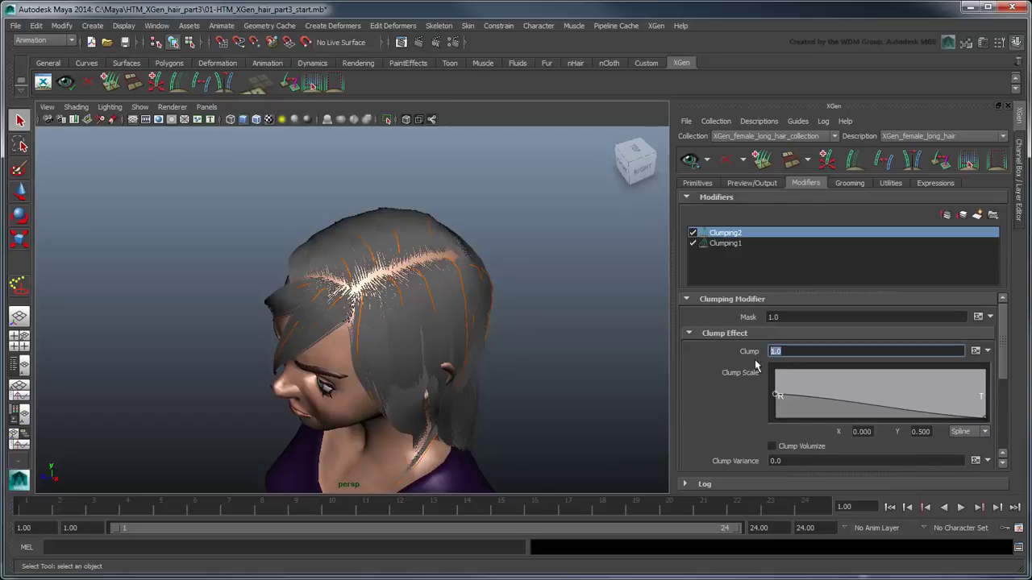
pyautogui.write('rand(0.2,0.8)')
pyautogui.press('Return')
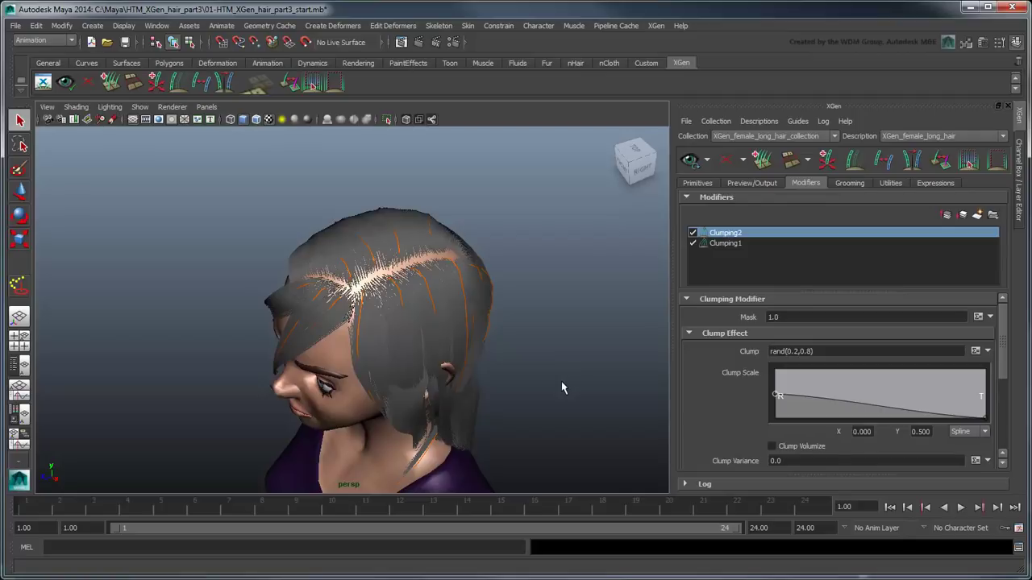
# Step: Add a Cut modifier to the long hair description and set its Amount to rand(0.0,3.0)
pyautogui.keyDown('alt'); pyautogui.moveTo(527, 375); pyautogui.dragTo(501, 338); pyautogui.keyUp('alt')
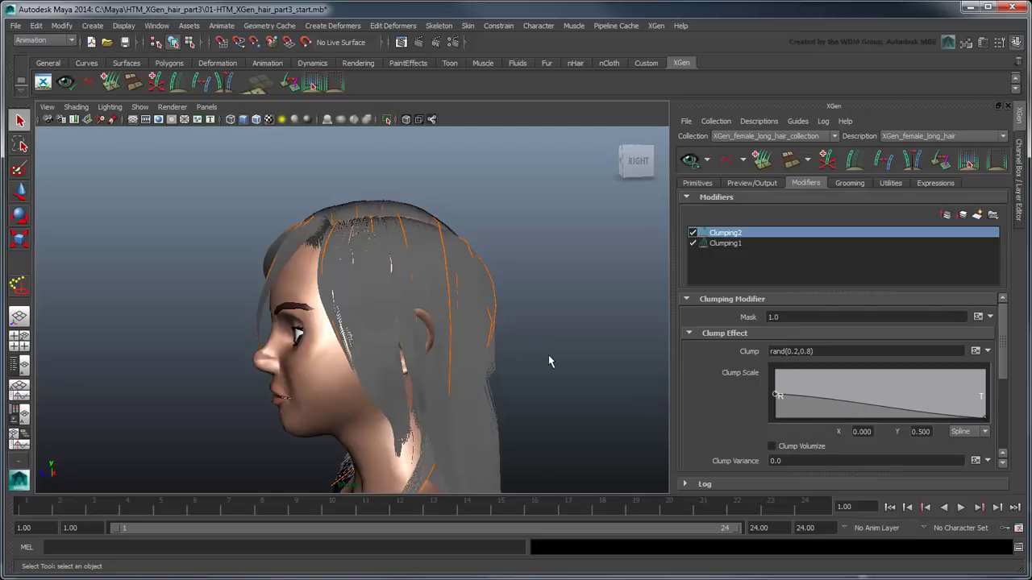
pyautogui.click(980, 215)
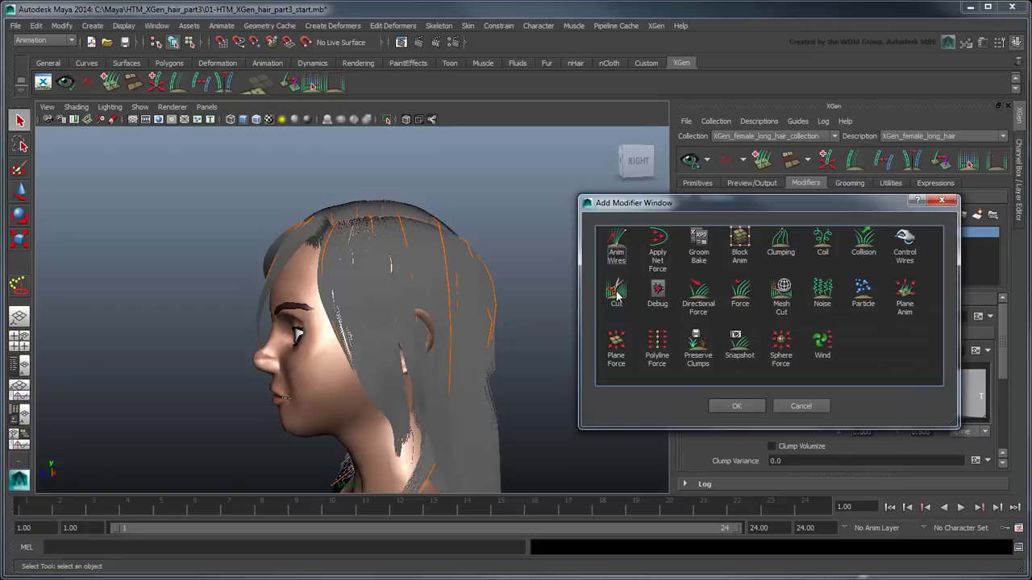
pyautogui.click(617, 294)
pyautogui.click(723, 406)
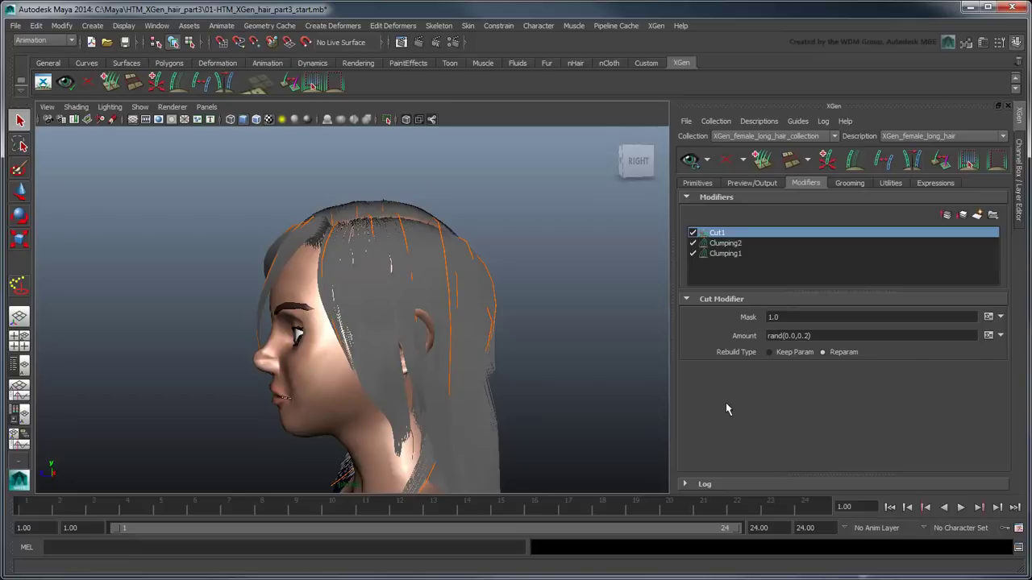
pyautogui.click(812, 336)
pyautogui.press('BackSpace')
pyautogui.press('BackSpace')
pyautogui.press('BackSpace')
pyautogui.write('3')
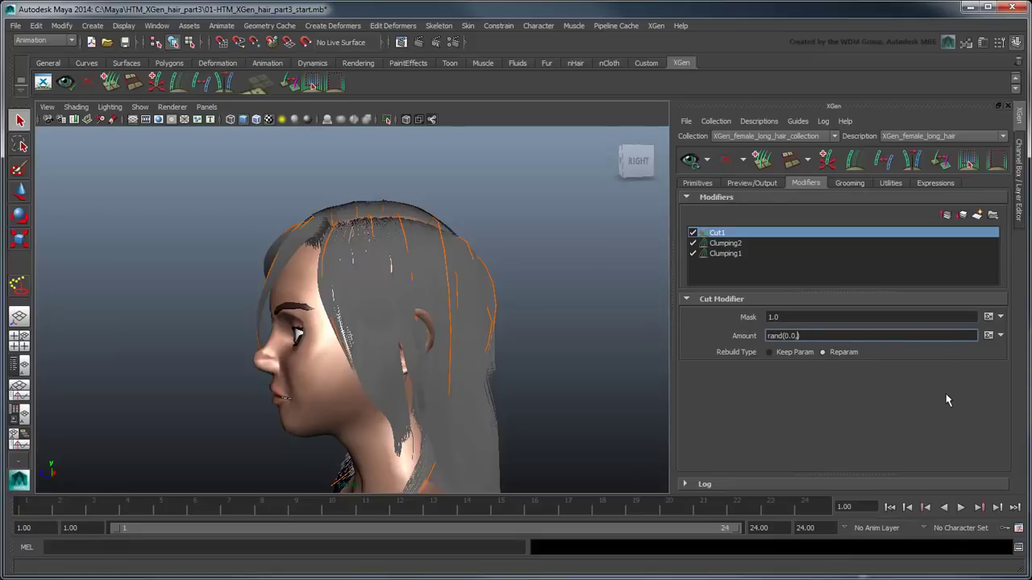
pyautogui.write('.0')
pyautogui.press('Return')
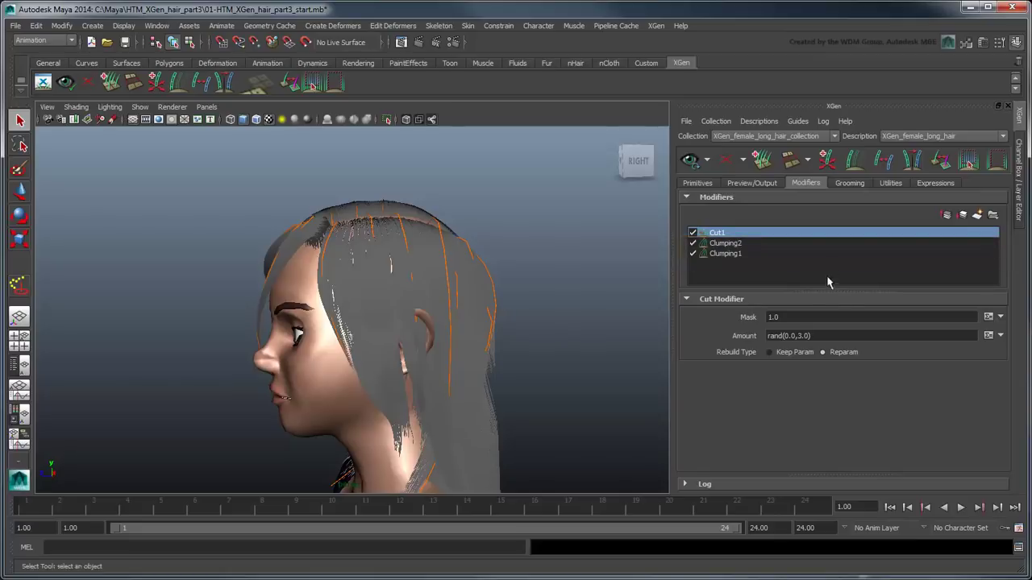
# Step: Add a Noise modifier to the long hair description with Frequency 0.5 and Magnitude 0.5
pyautogui.click(977, 216)
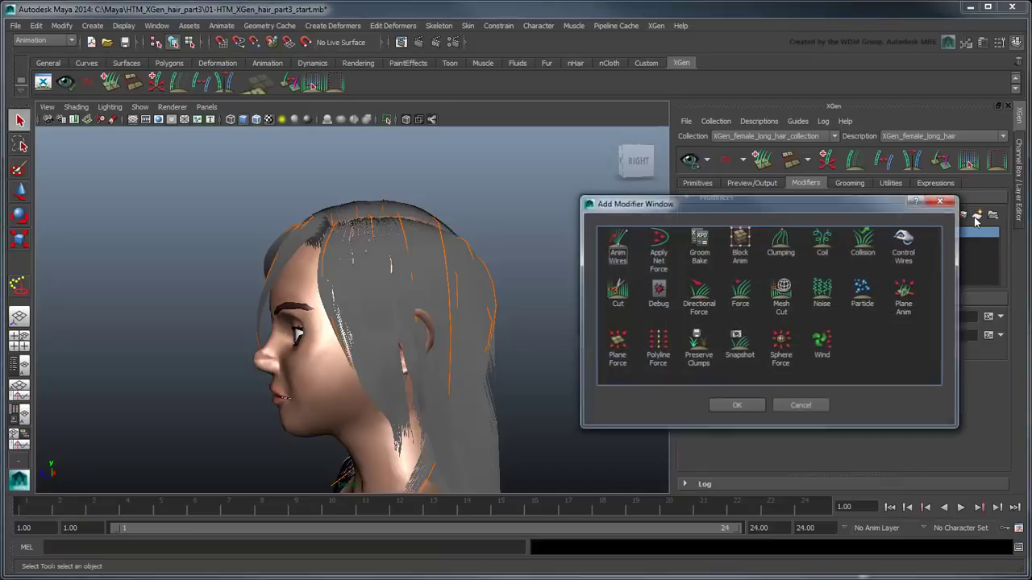
pyautogui.click(828, 292)
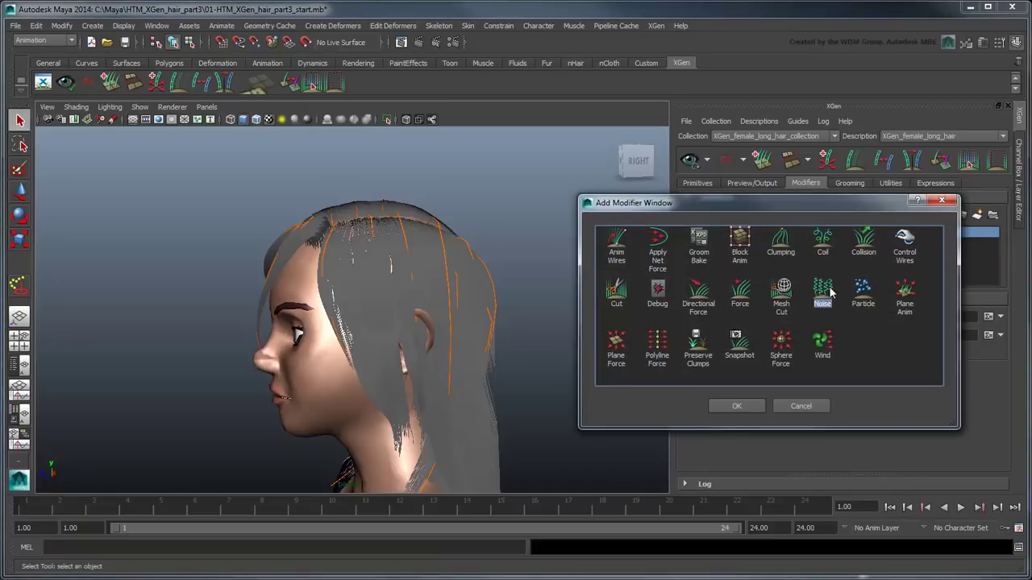
pyautogui.click(735, 406)
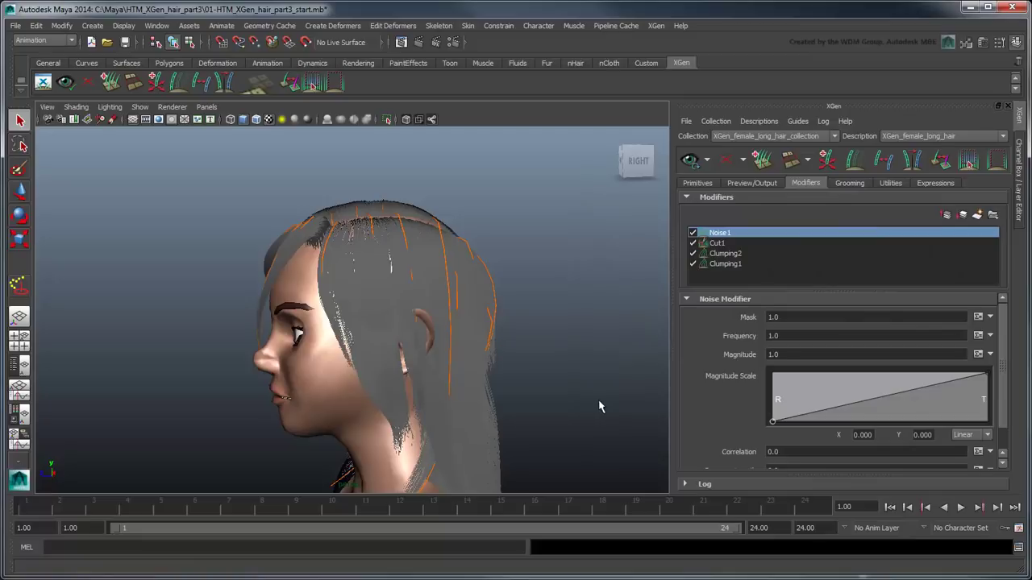
pyautogui.doubleClick(791, 340)
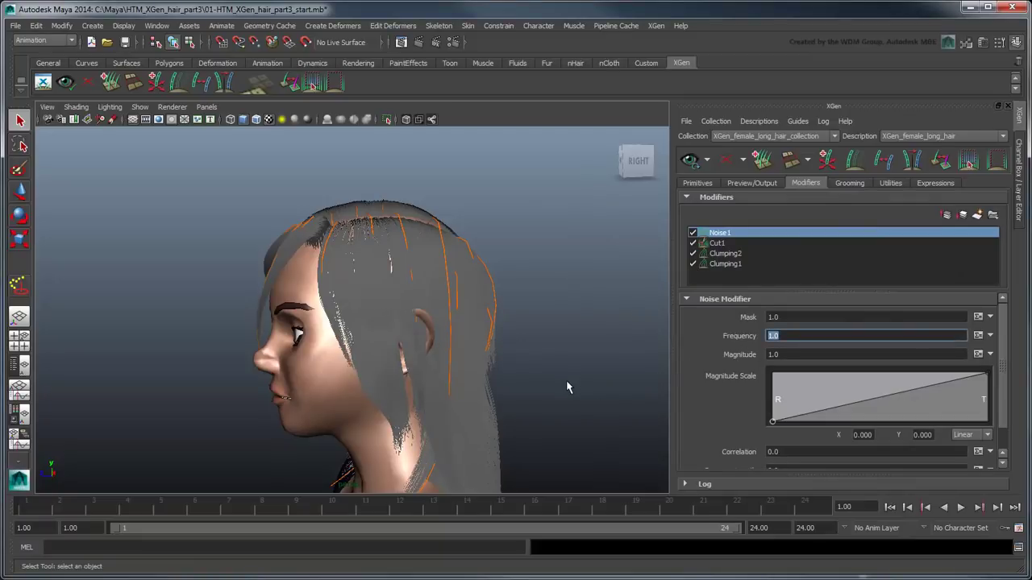
pyautogui.write('0.5')
pyautogui.press('Return')
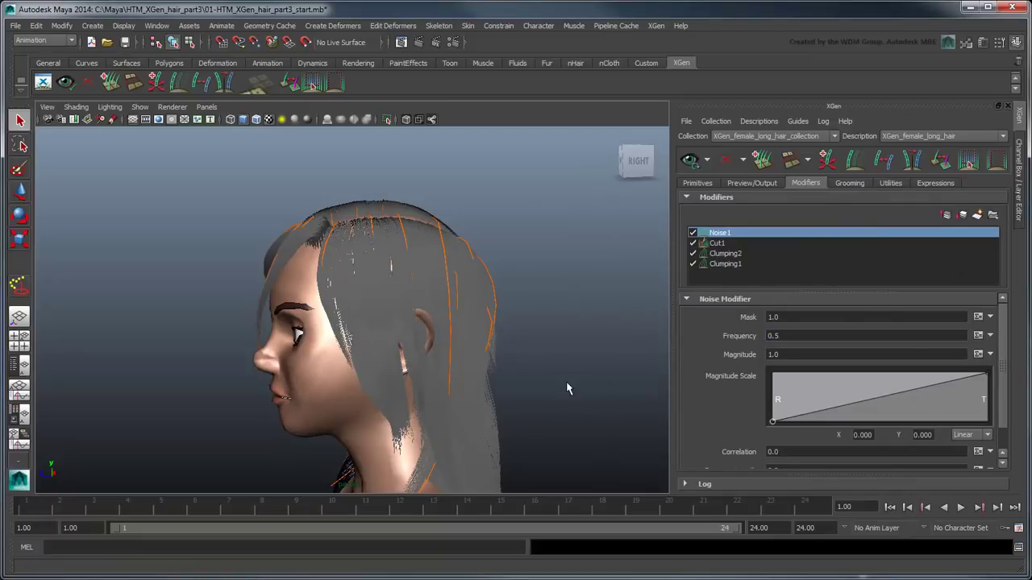
pyautogui.doubleClick(806, 355)
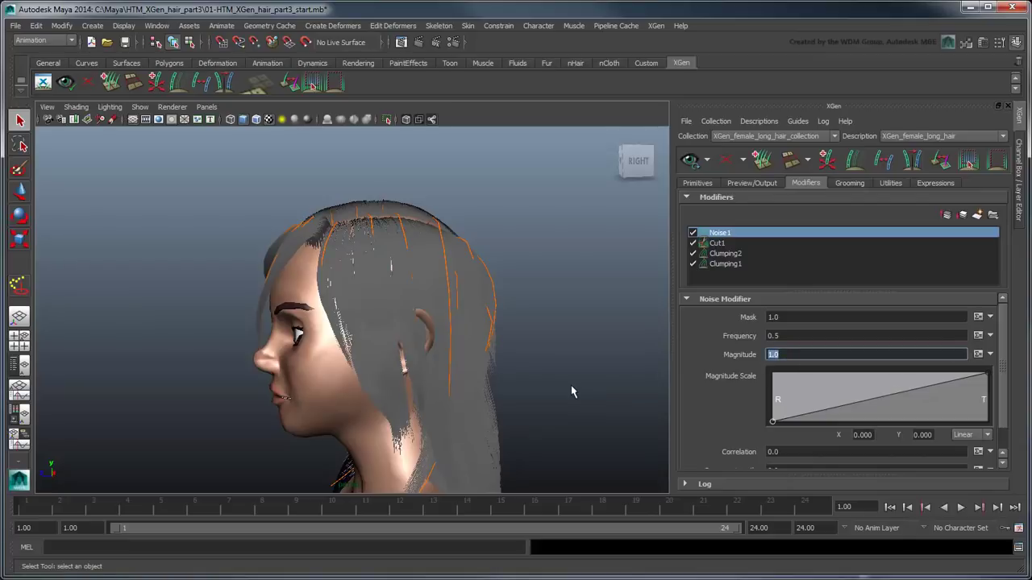
pyautogui.write('0.5')
pyautogui.press('Return')
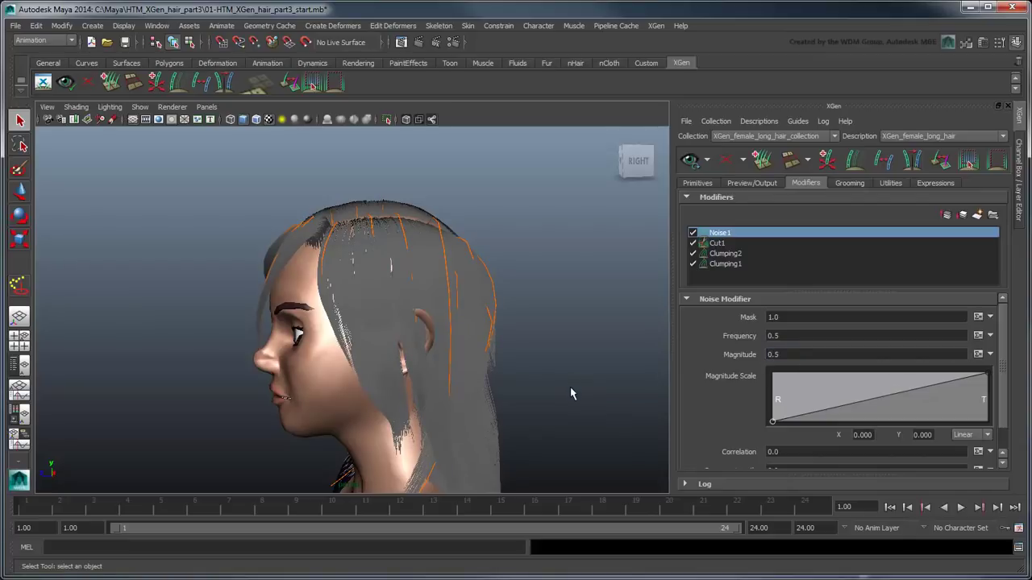
# Step: Examine the clumped, cut and noised hair up close at the side and from the front of the head
pyautogui.scroll(6, 564, 363)
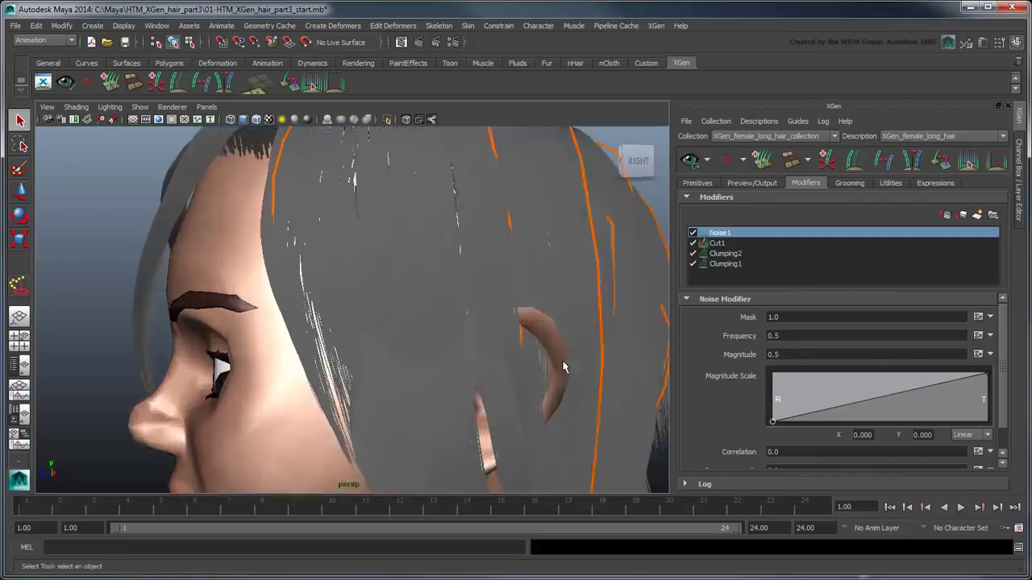
pyautogui.scroll(-2, 555, 320)
pyautogui.keyDown('alt'); pyautogui.moveTo(558, 296); pyautogui.dragTo(549, 335, button='middle'); pyautogui.keyUp('alt')
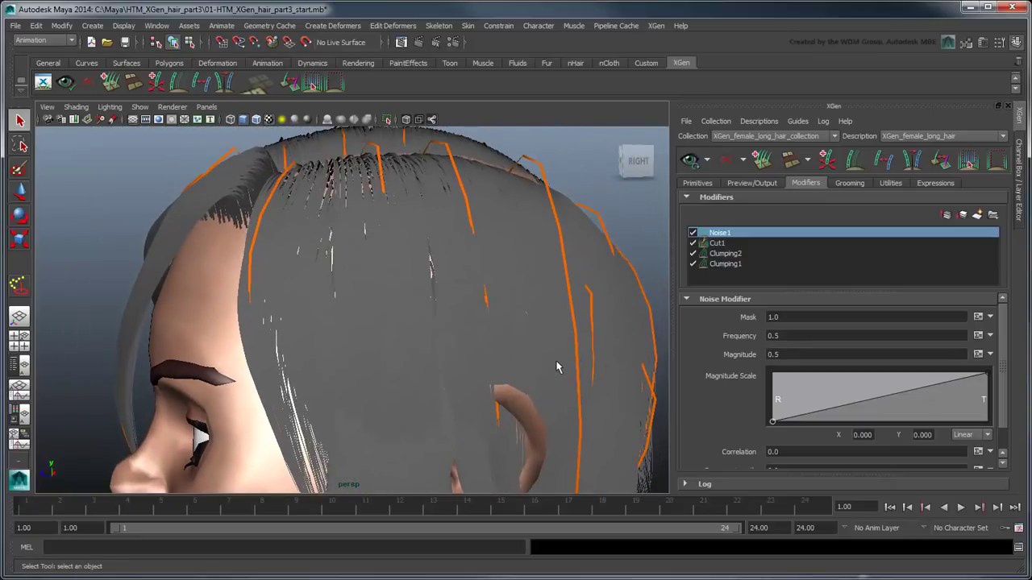
pyautogui.keyDown('alt'); pyautogui.moveTo(557, 364); pyautogui.dragTo(671, 355); pyautogui.keyUp('alt')
pyautogui.scroll(-4, 637, 353)
pyautogui.keyDown('alt'); pyautogui.moveTo(483, 348); pyautogui.dragTo(494, 341); pyautogui.keyUp('alt')
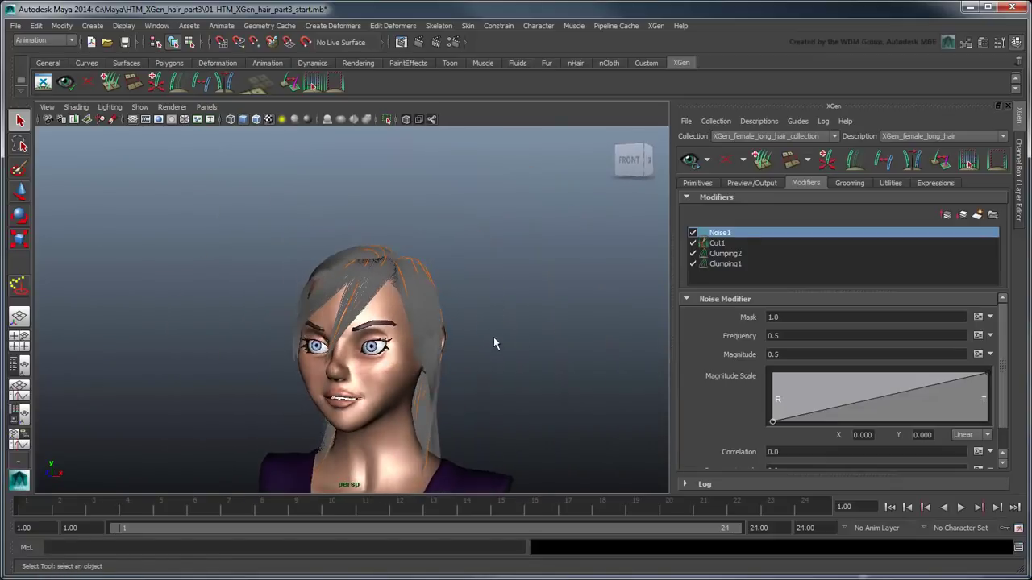
pyautogui.keyDown('alt'); pyautogui.moveTo(494, 341); pyautogui.dragTo(497, 306, button='middle'); pyautogui.keyUp('alt')
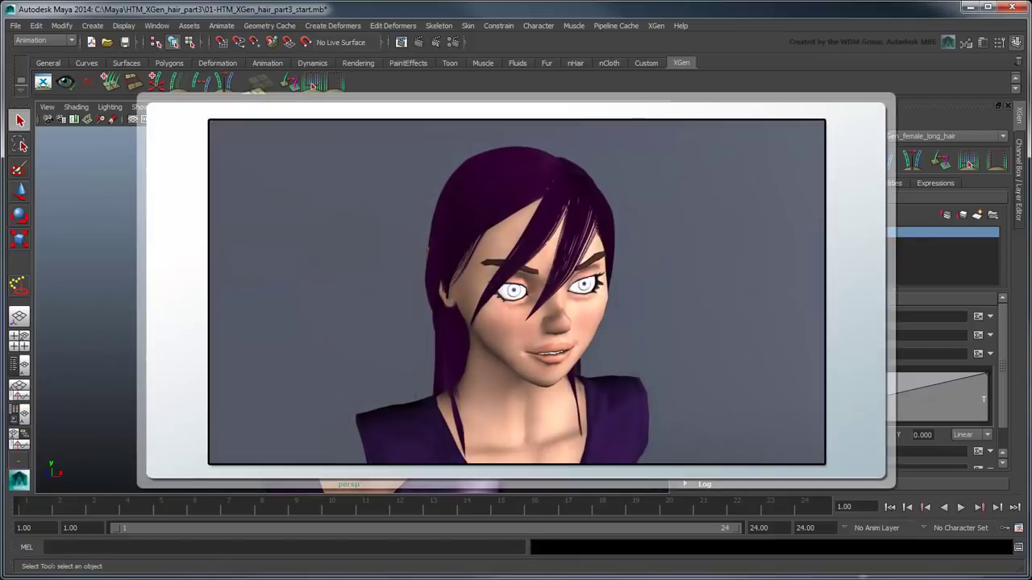